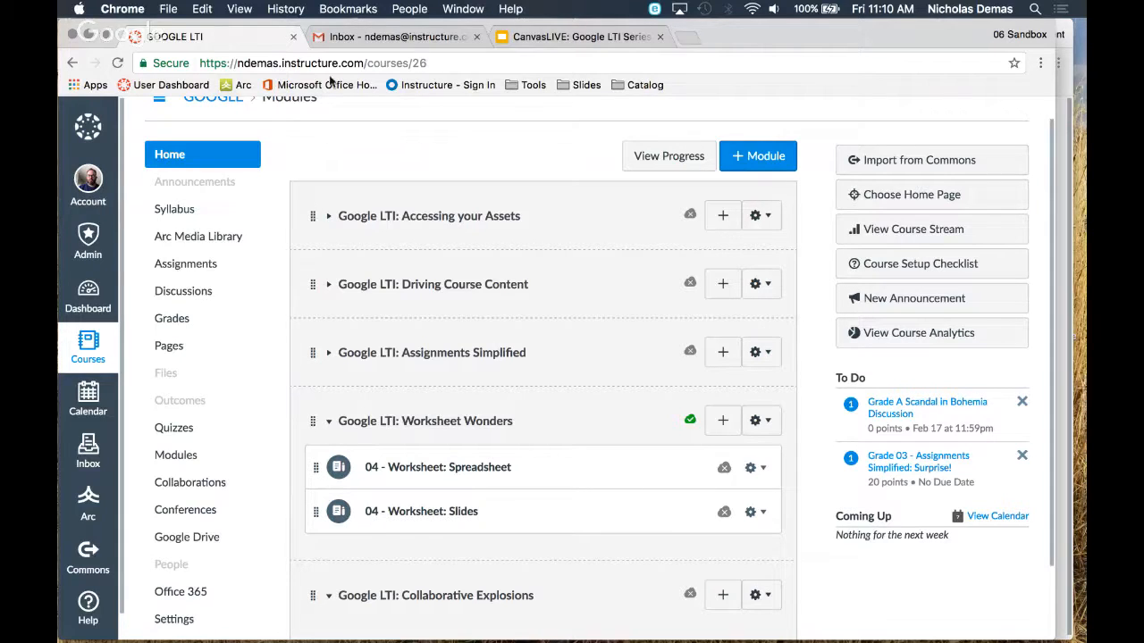
# Open the 04 - Worksheet: Spreadsheet assignment and start adding a rubric to it
pyautogui.click(429, 469)
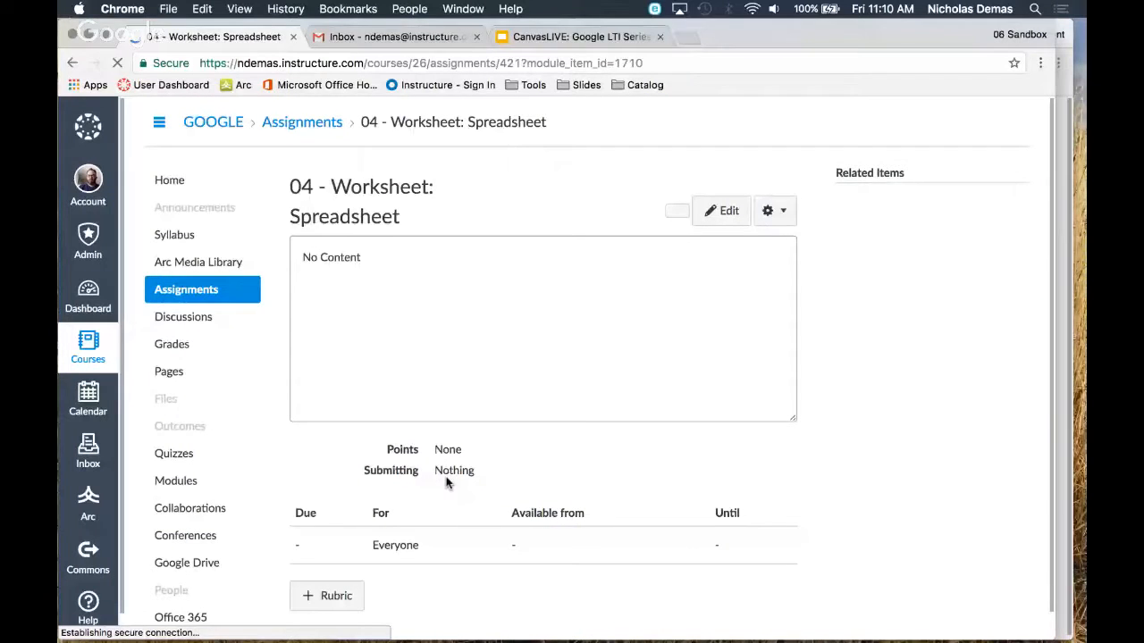
pyautogui.scroll(-1, 491, 436)
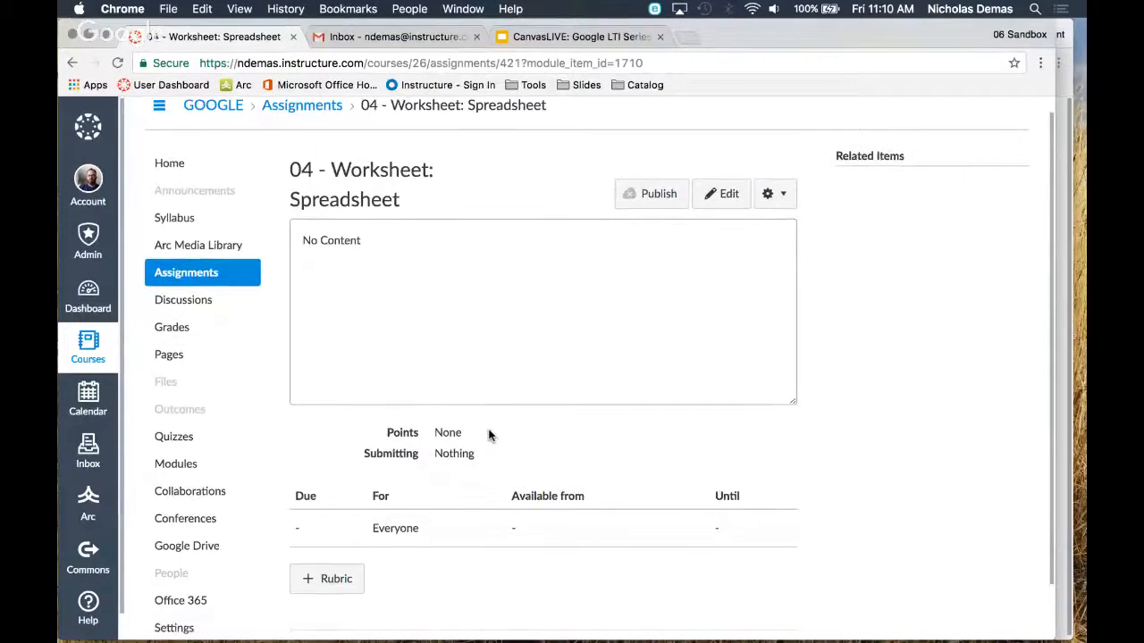
pyautogui.scroll(-3, 489, 435)
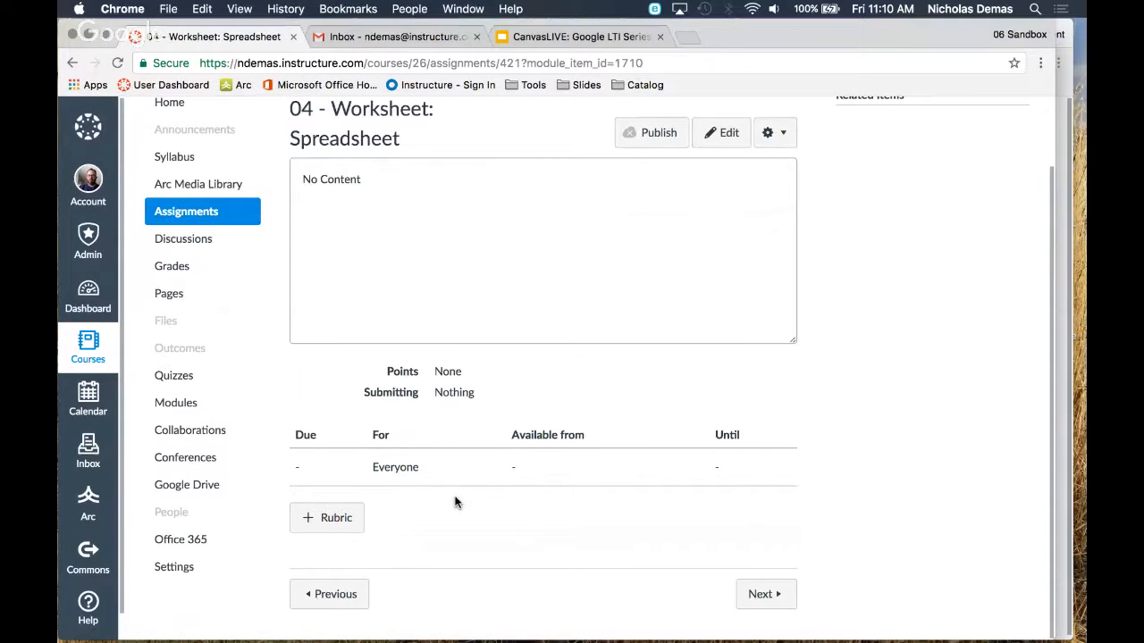
pyautogui.scroll(1, 454, 503)
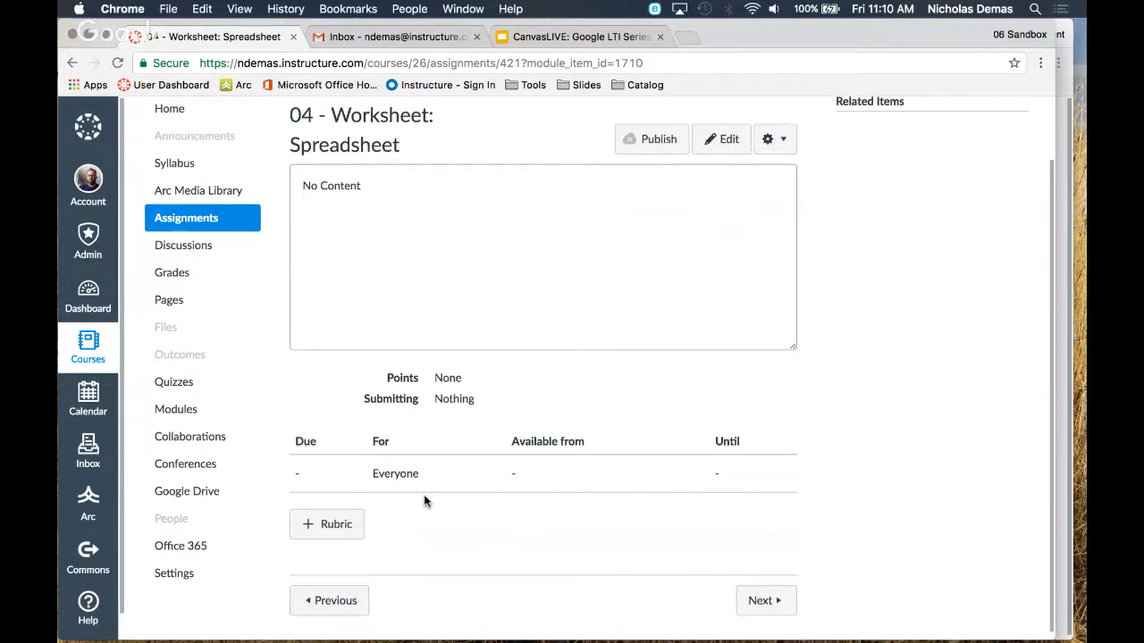
pyautogui.click(328, 535)
pyautogui.scroll(-3, 464, 467)
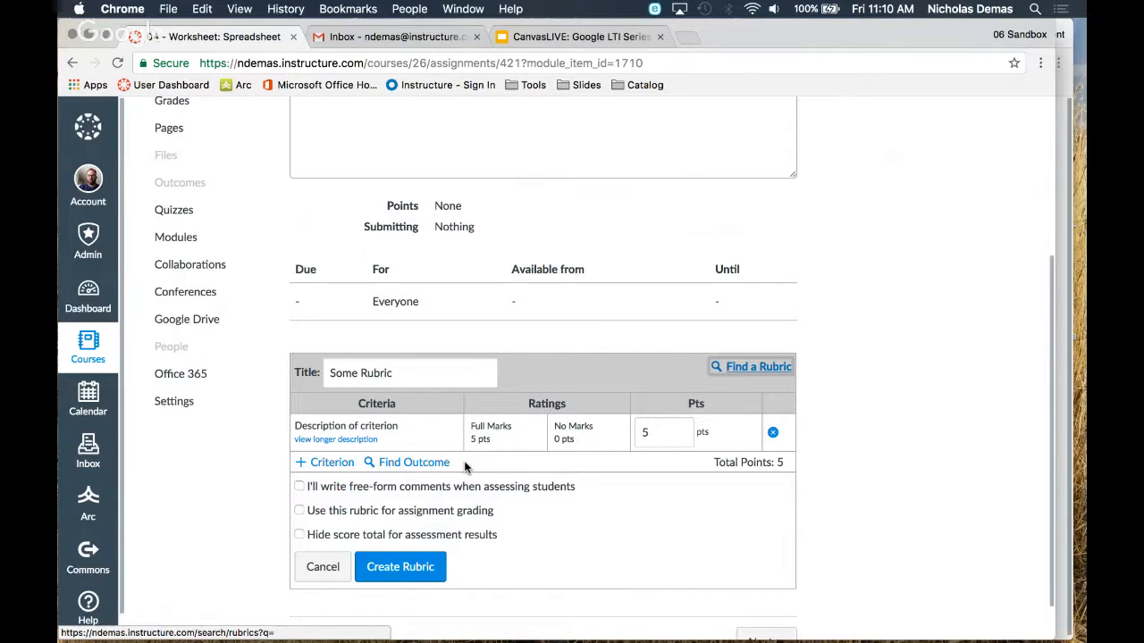
# Title the new rubric Spreadsheet
pyautogui.scroll(-1, 465, 467)
pyautogui.tripleClick(403, 325)
pyautogui.write('Spre')
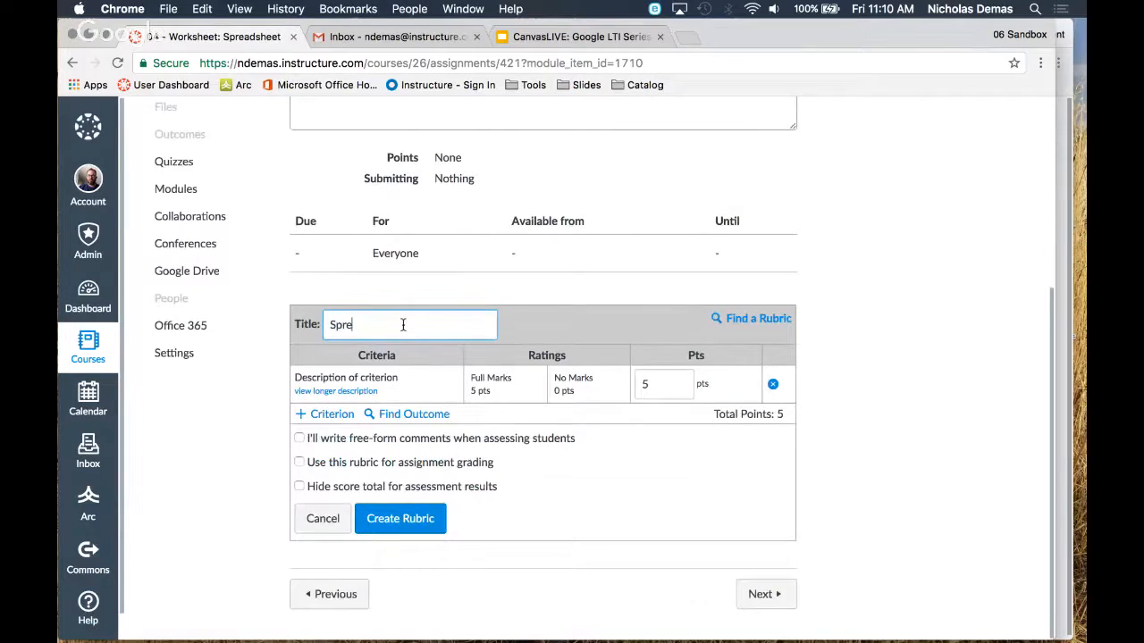
pyautogui.write('adsheet')
# Find the existing Five-Paragraph Essay Writing Rubric among the personal sandbox rubrics and attach it to the assignment
pyautogui.click(735, 319)
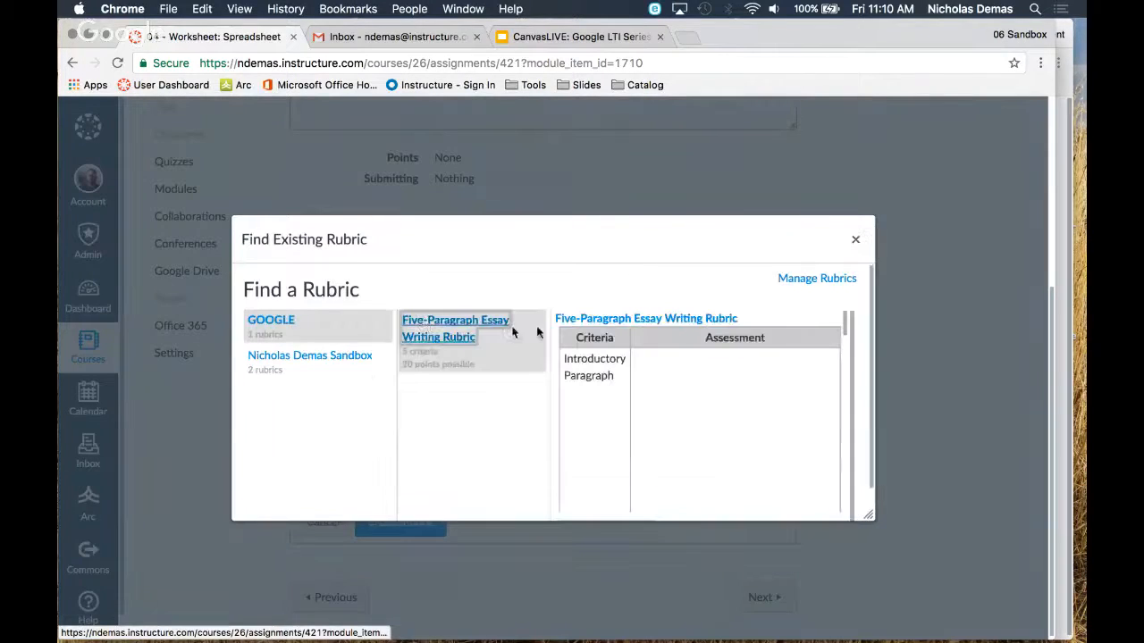
pyautogui.click(321, 357)
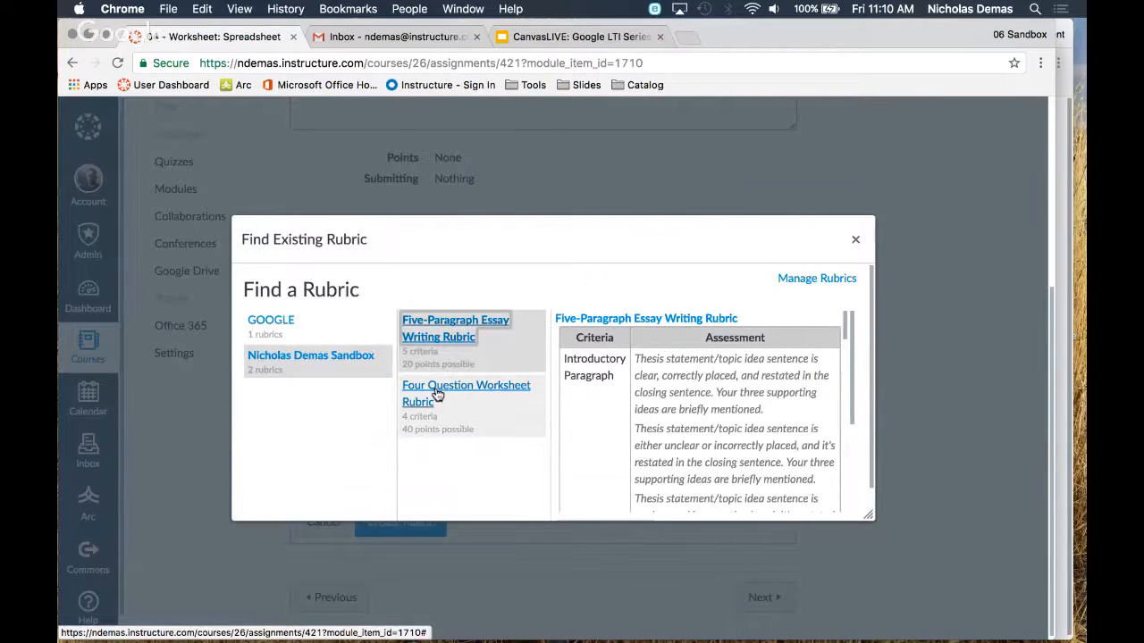
pyautogui.click(437, 394)
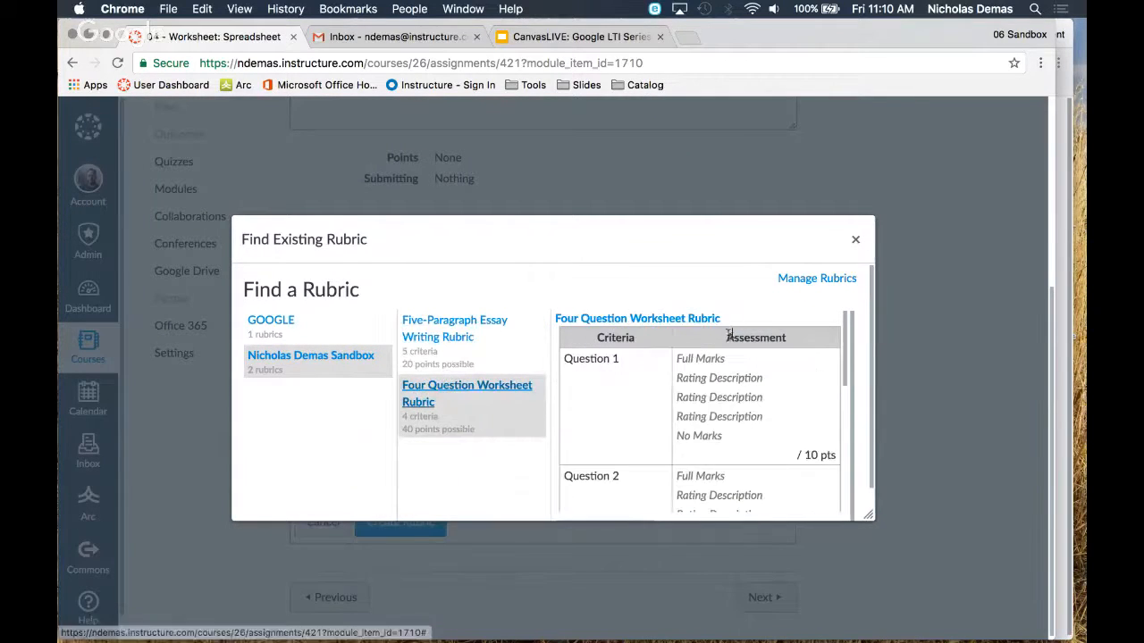
pyautogui.click(484, 334)
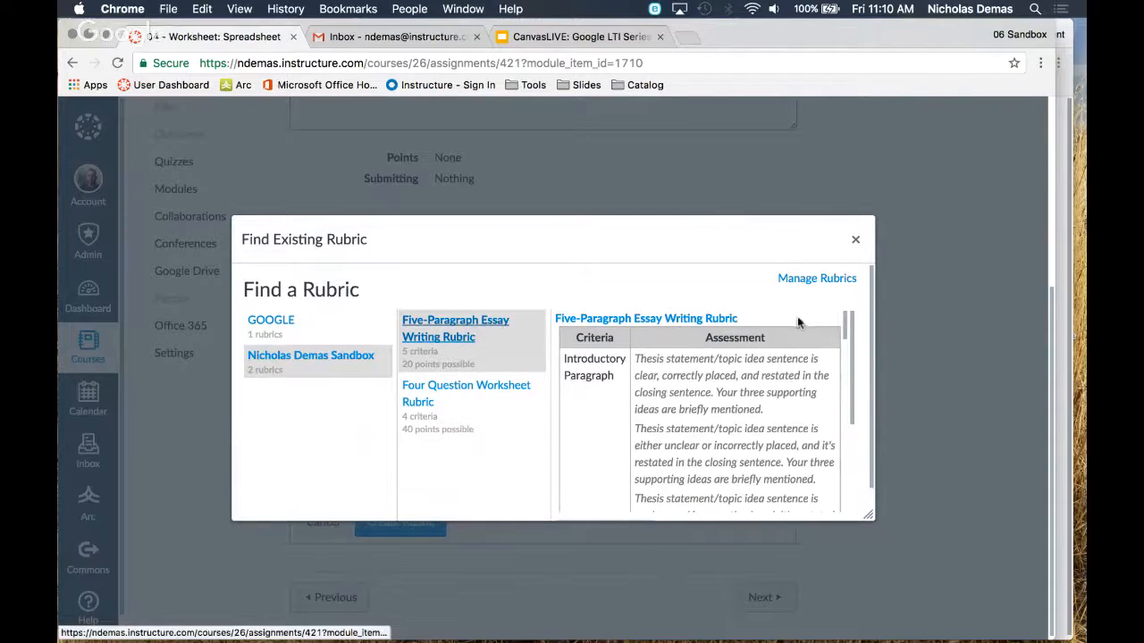
pyautogui.scroll(-3, 746, 358)
pyautogui.scroll(-10, 746, 358)
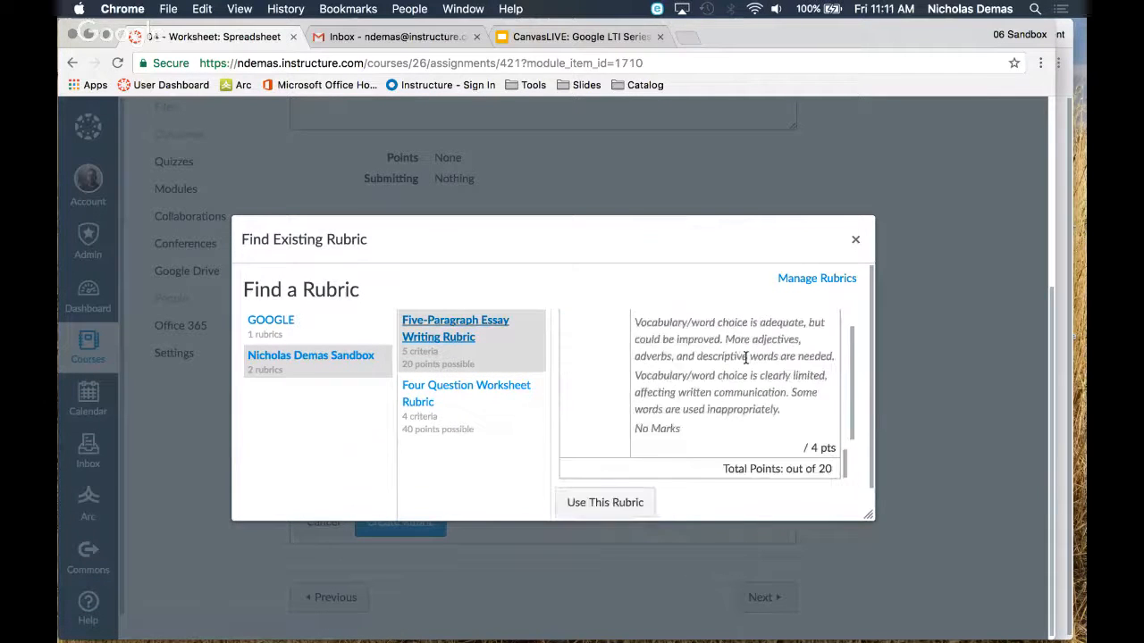
pyautogui.scroll(15, 746, 358)
pyautogui.click(602, 334)
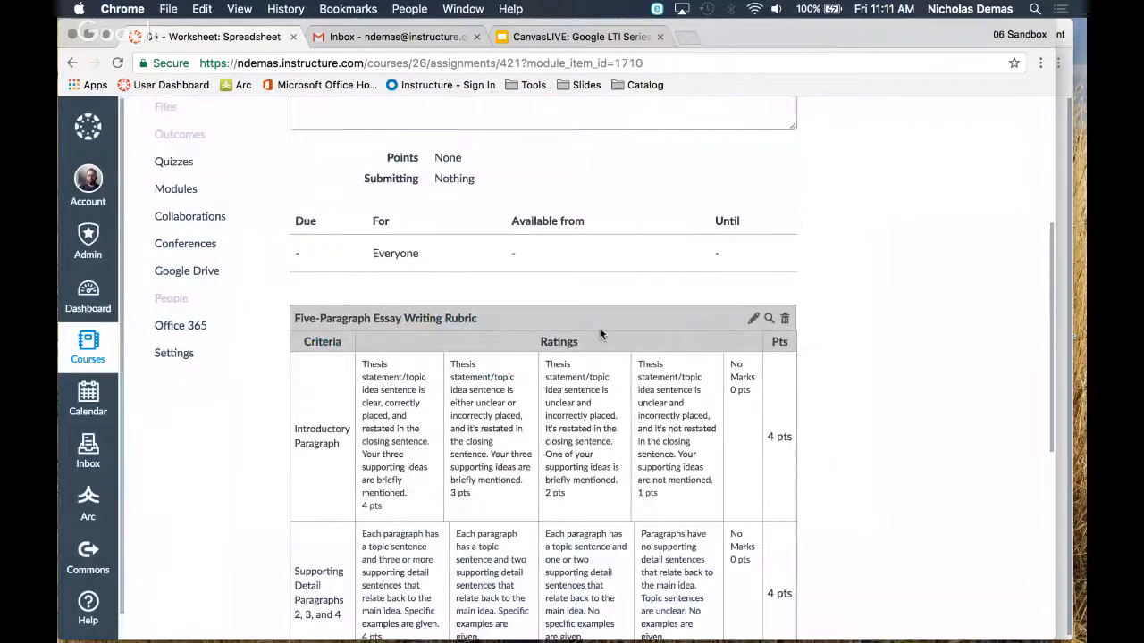
# Set the attached rubric to be used for assignment grading and change the assignment's points to match it
pyautogui.scroll(-3, 833, 282)
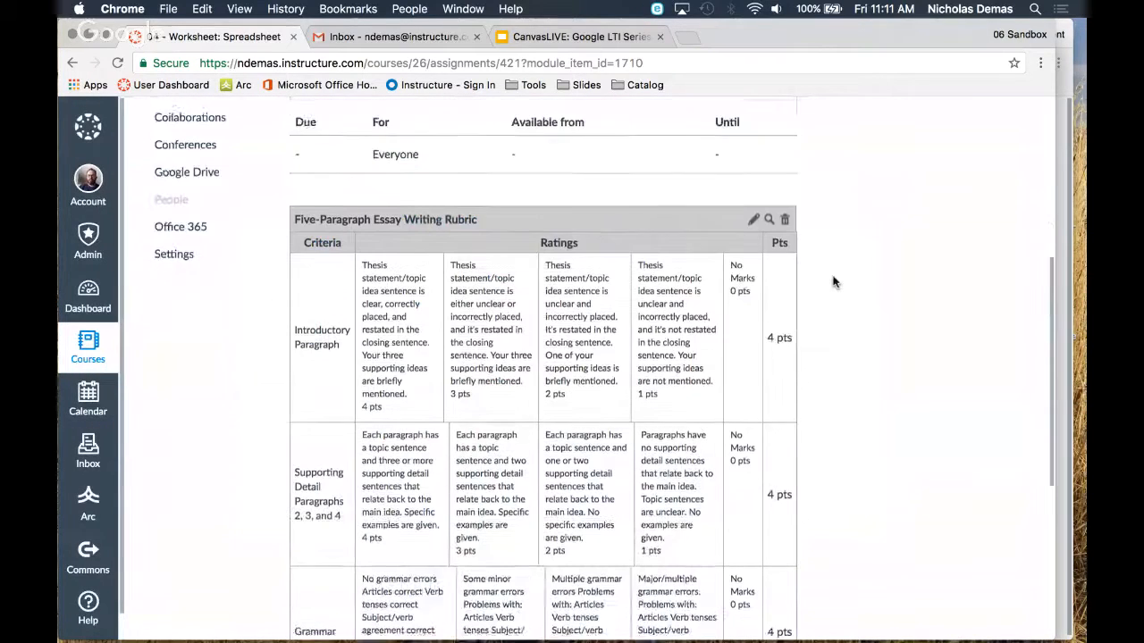
pyautogui.click(753, 179)
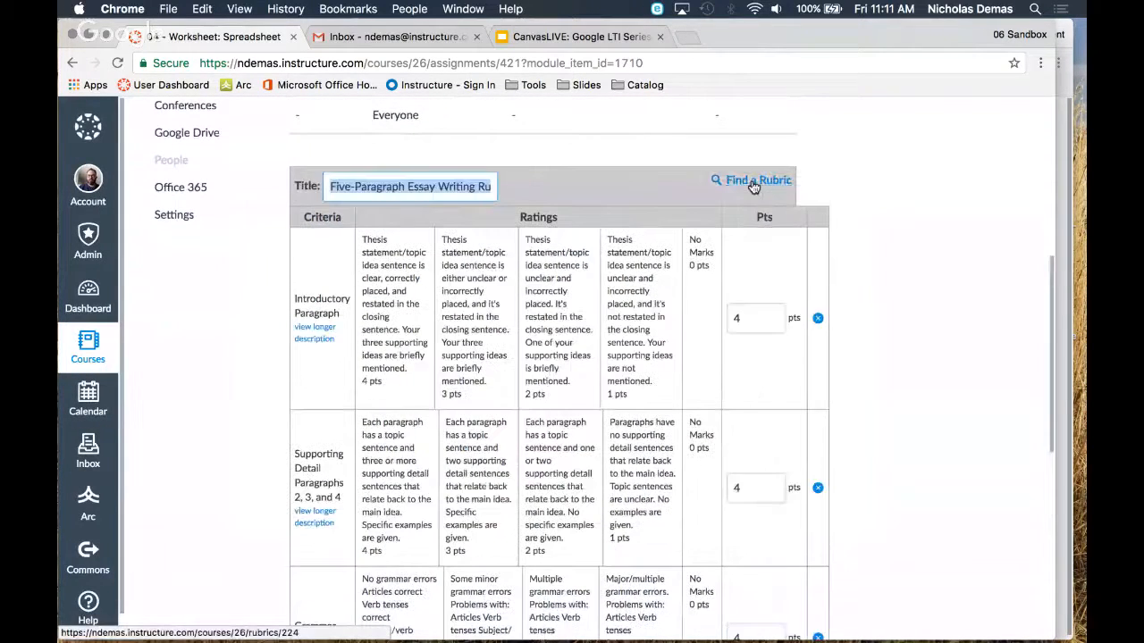
pyautogui.scroll(-2, 505, 380)
pyautogui.scroll(-10, 505, 379)
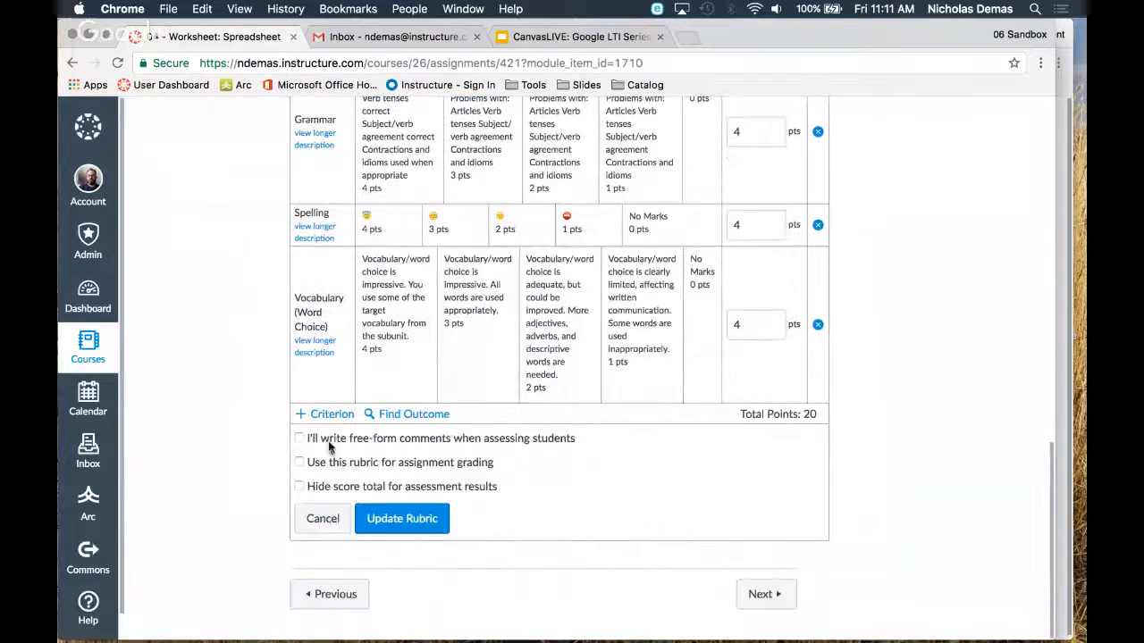
pyautogui.click(301, 462)
pyautogui.click(393, 517)
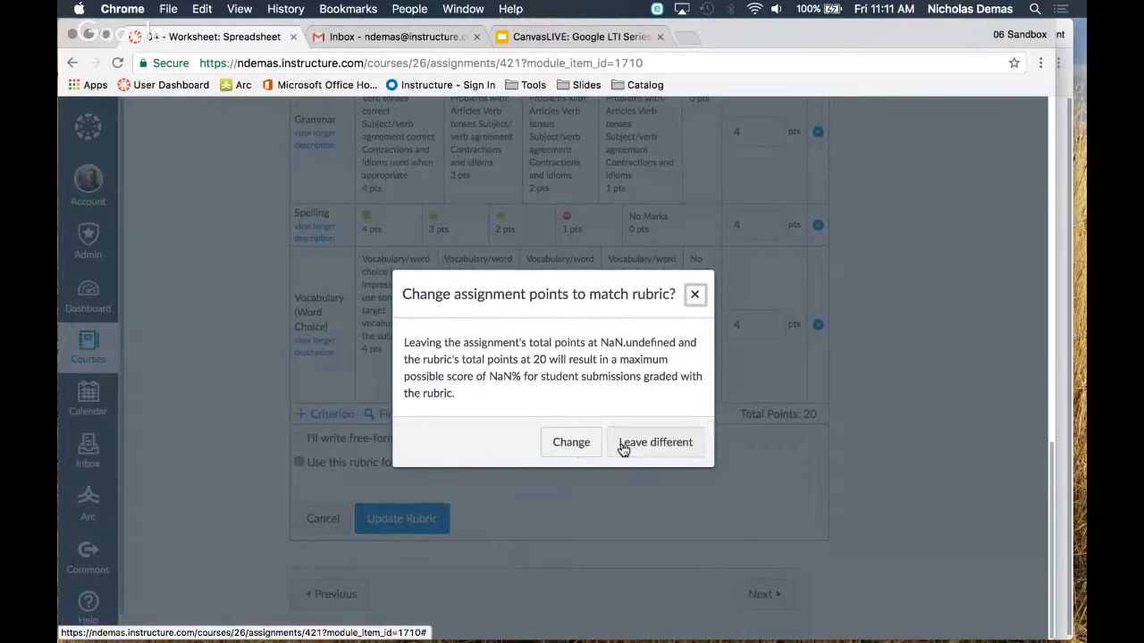
pyautogui.click(583, 444)
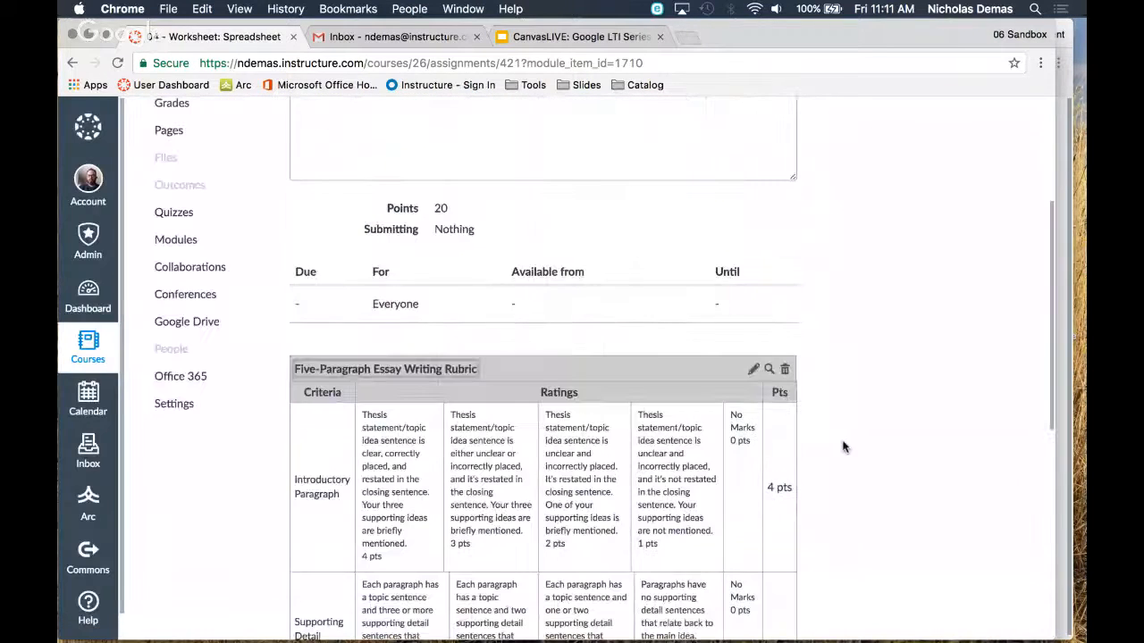
# Edit the assignment and enter the description "Please be detailed with your instructions!!!"
pyautogui.scroll(4, 843, 447)
pyautogui.scroll(-3, 843, 447)
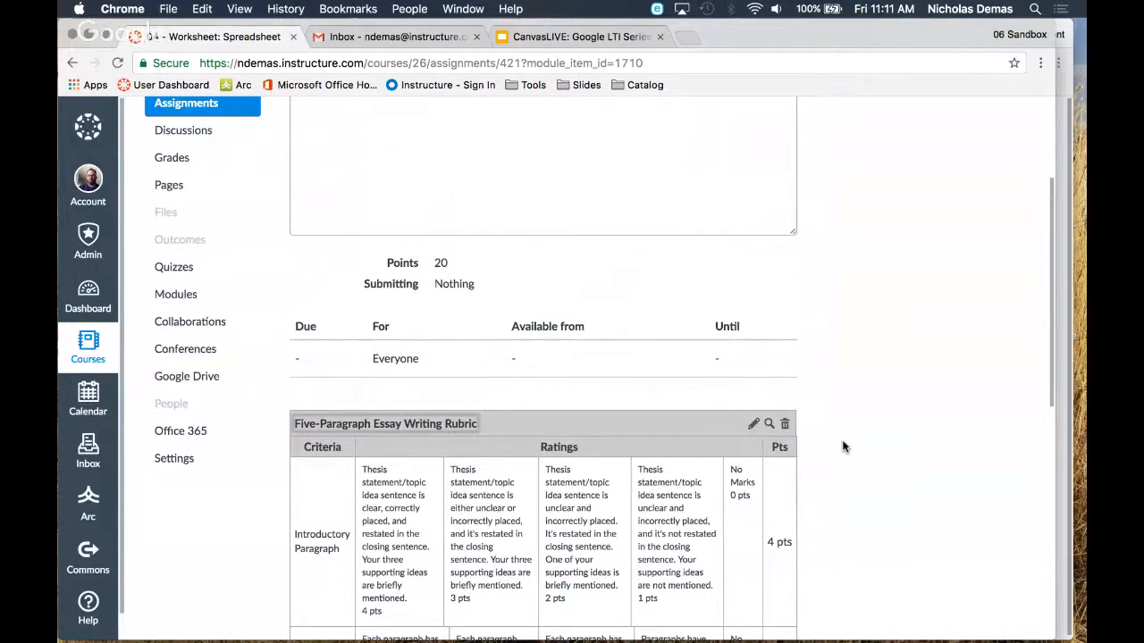
pyautogui.scroll(4, 939, 336)
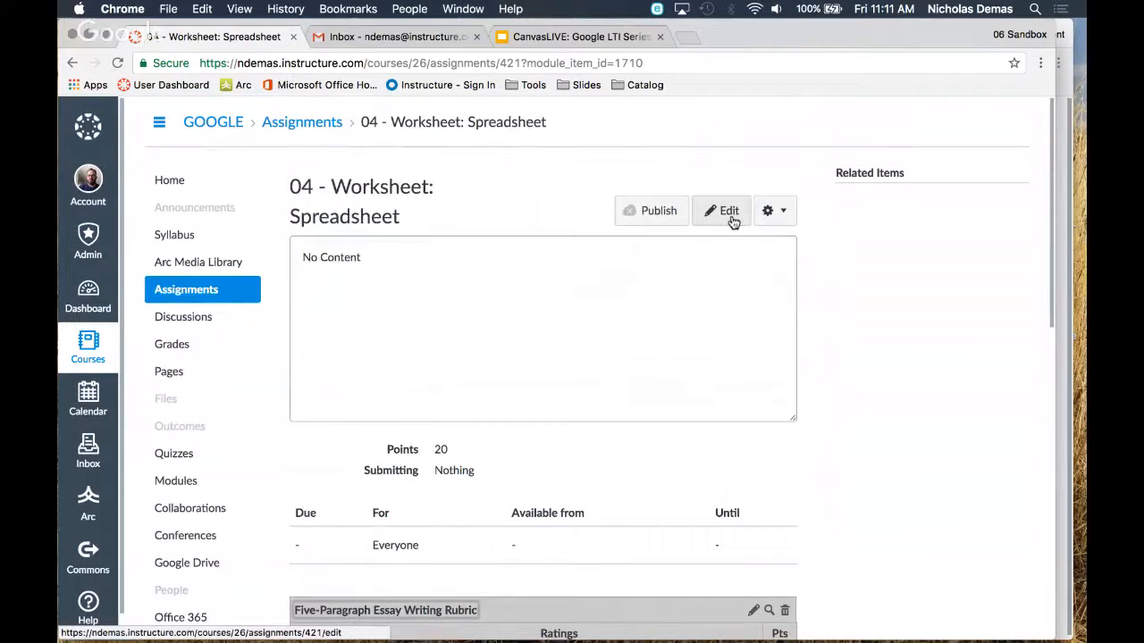
pyautogui.click(727, 213)
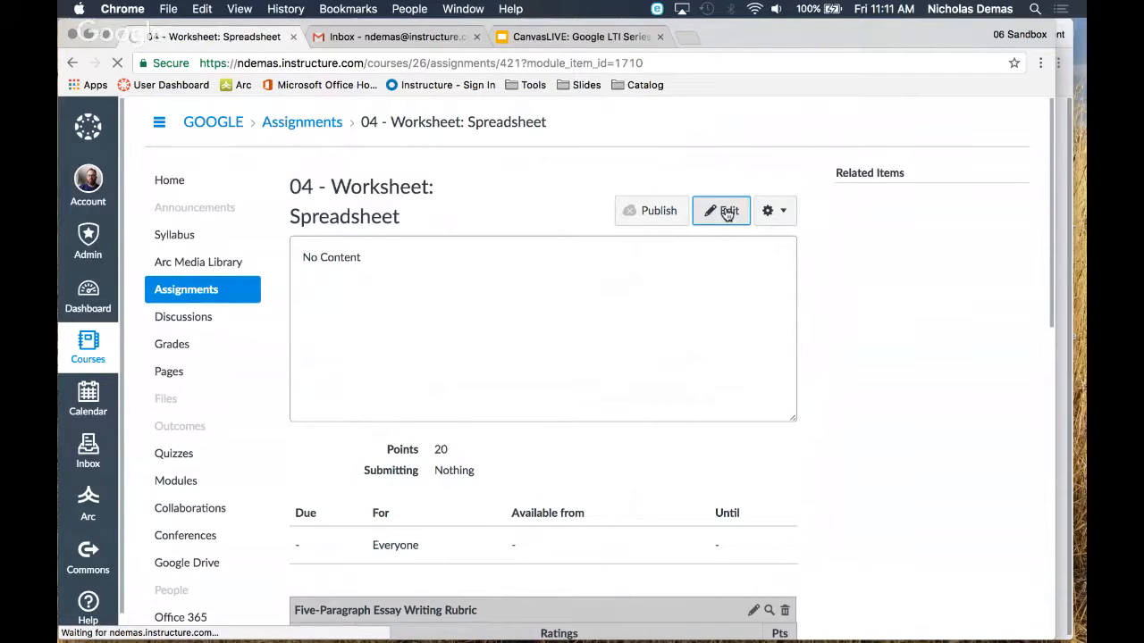
pyautogui.moveTo(211, 605)
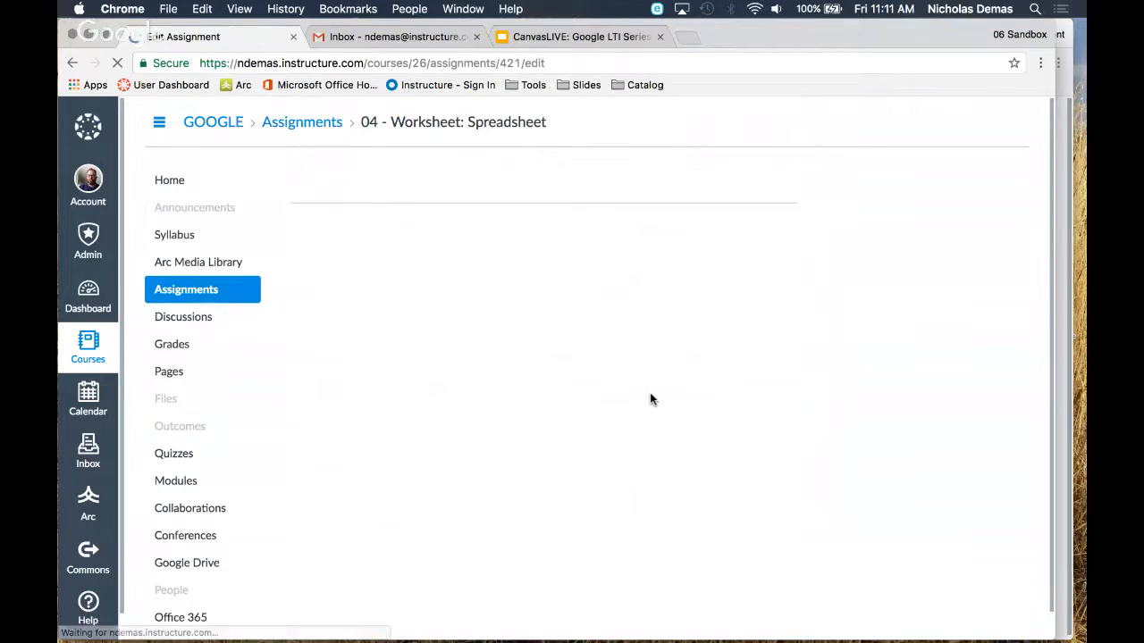
pyautogui.click(404, 362)
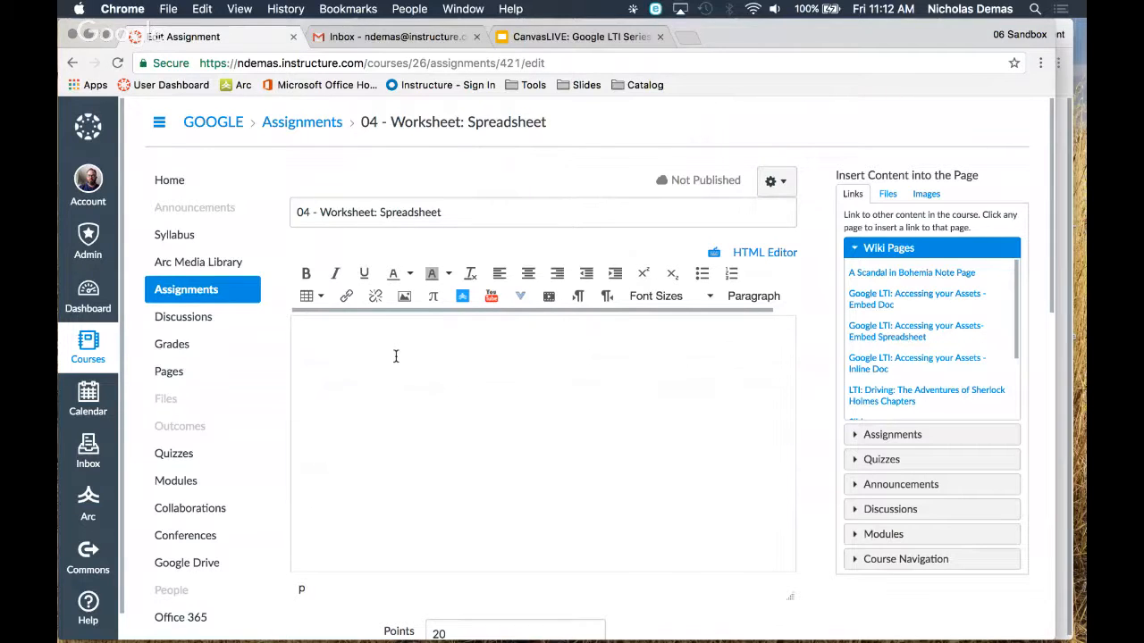
pyautogui.write('Please be detailed with your instru')
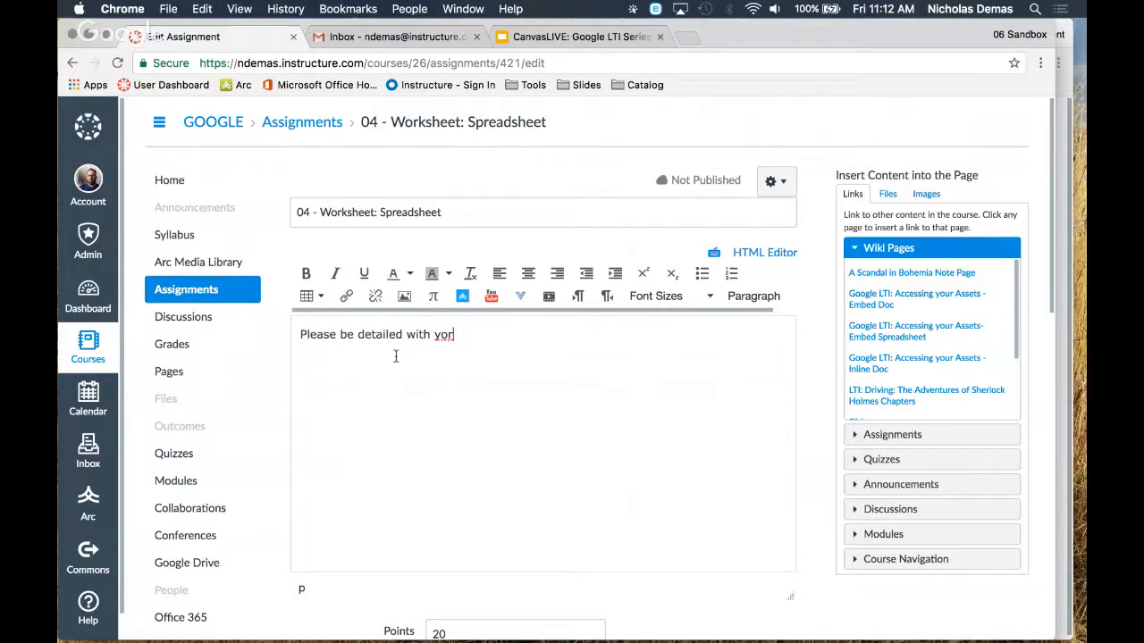
pyautogui.write('ctions!!!')
# Set the assignment's grade display to Letter Grade
pyautogui.scroll(-2, 589, 370)
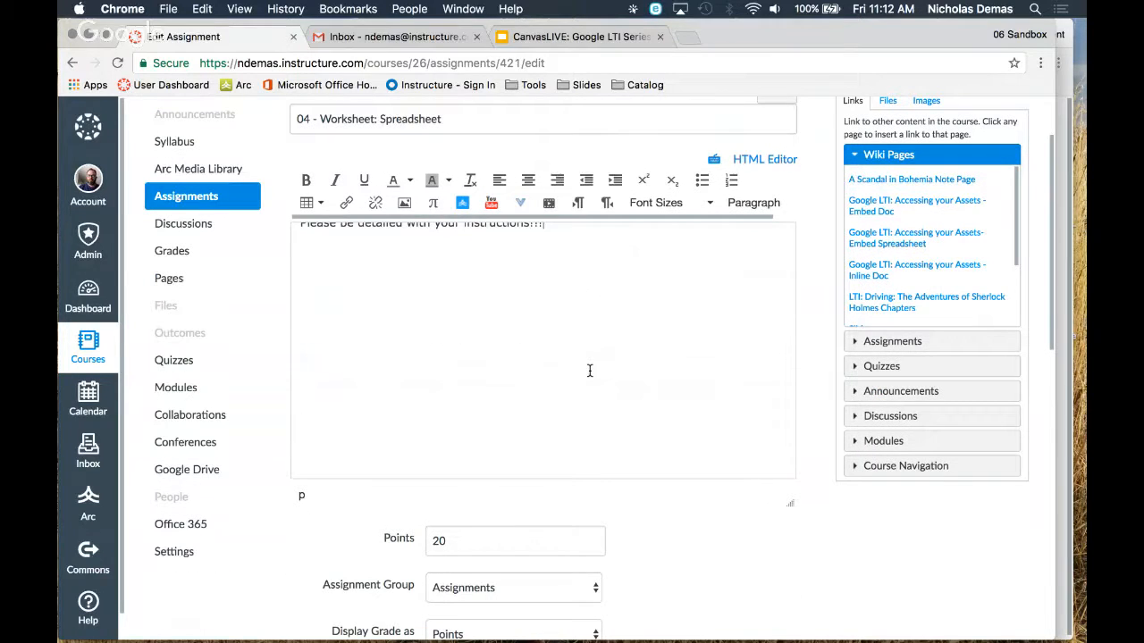
pyautogui.scroll(-4, 589, 370)
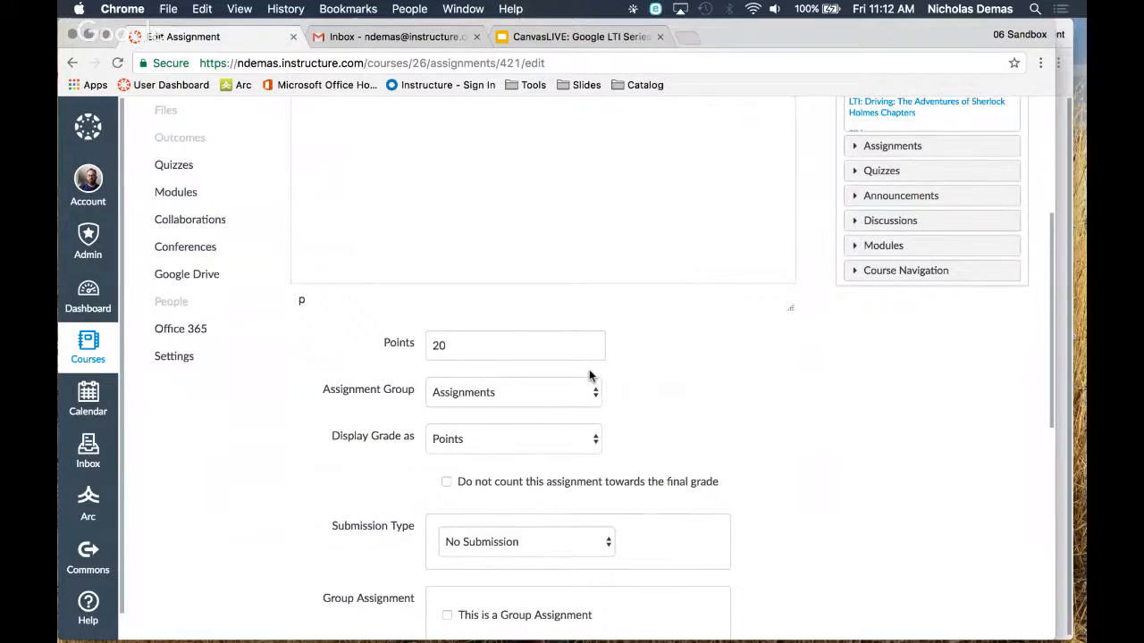
pyautogui.scroll(-1, 589, 375)
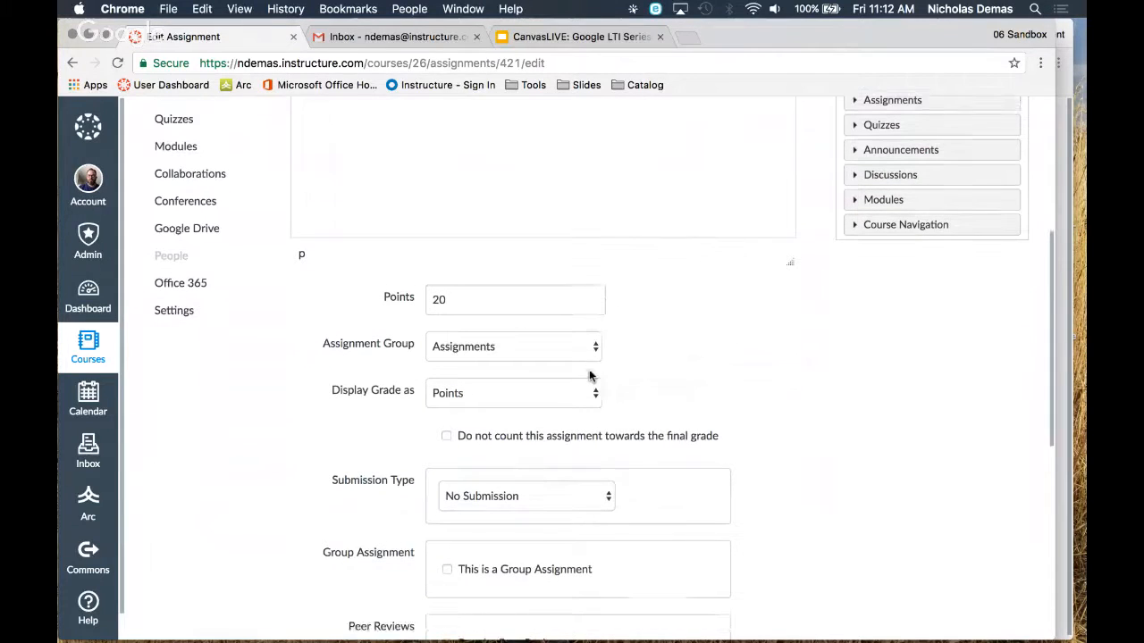
pyautogui.scroll(-1, 588, 375)
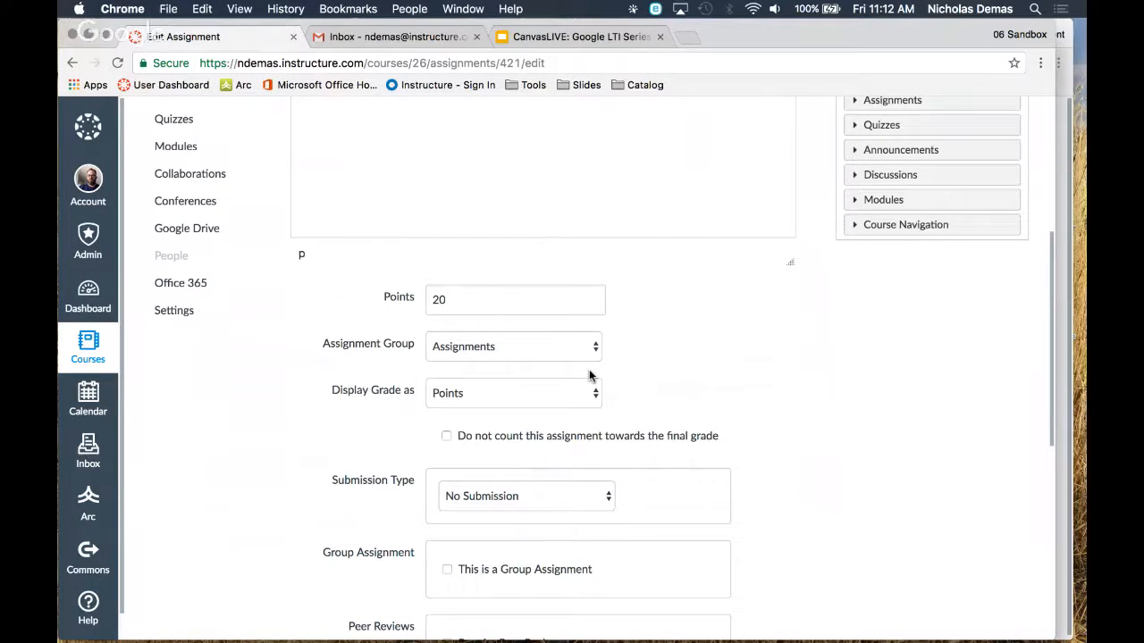
pyautogui.scroll(-2, 589, 376)
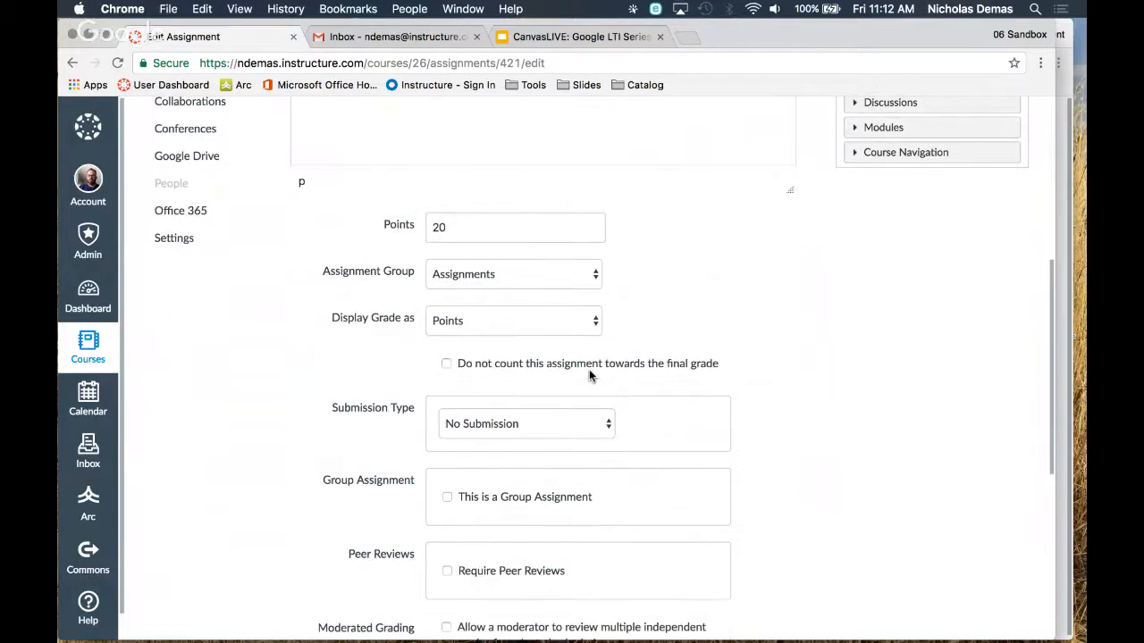
pyautogui.scroll(-1, 589, 370)
pyautogui.press('F1')
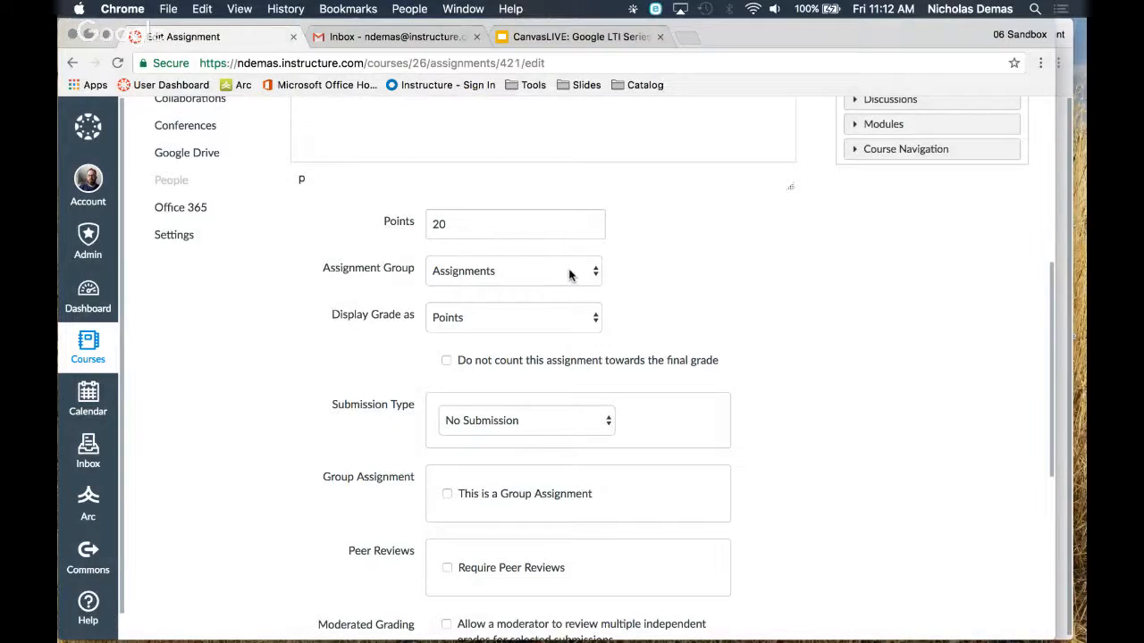
pyautogui.scroll(-1, 569, 274)
pyautogui.click(468, 262)
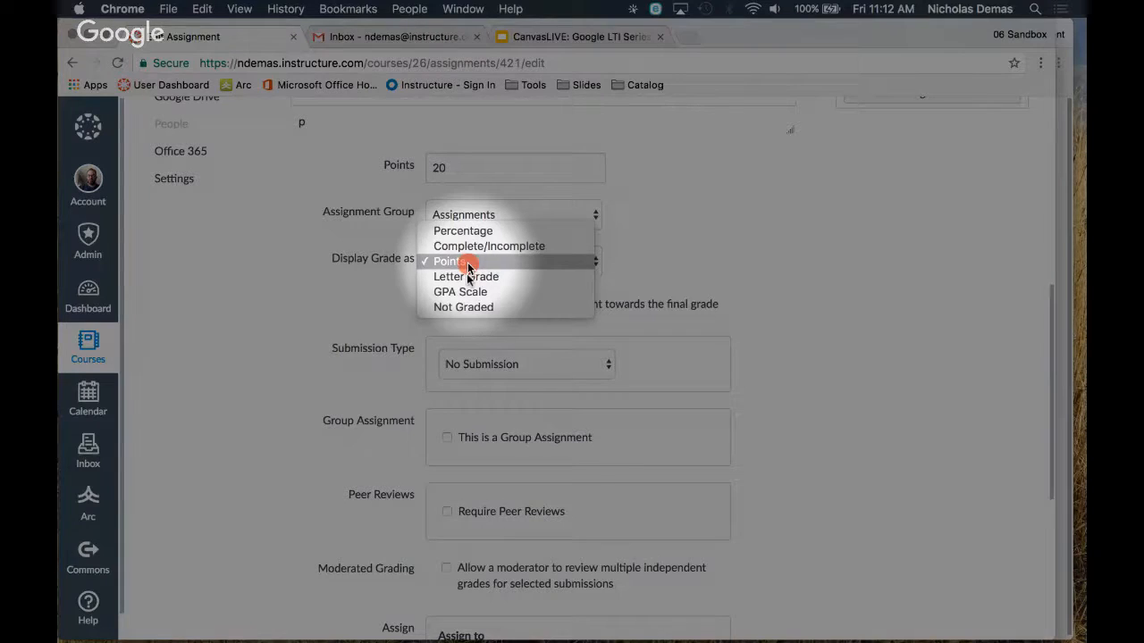
pyautogui.click(466, 276)
# Set the submission type to External Tool and choose Google Docs Cloud Assignment as the tool
pyautogui.scroll(-2, 697, 255)
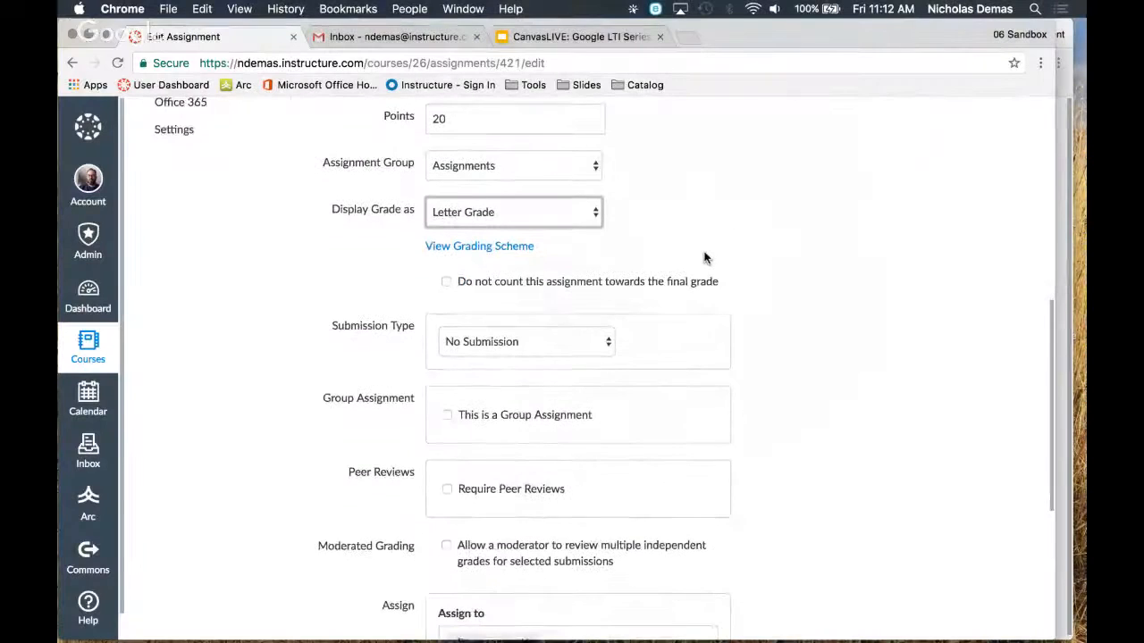
pyautogui.scroll(-3, 590, 241)
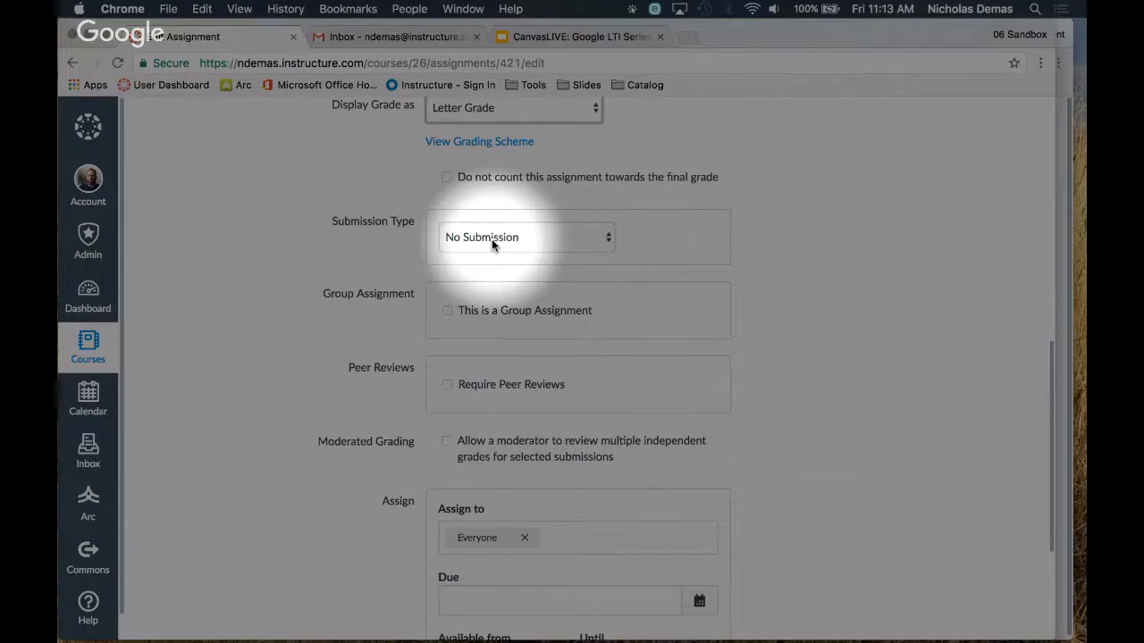
pyautogui.click(469, 288)
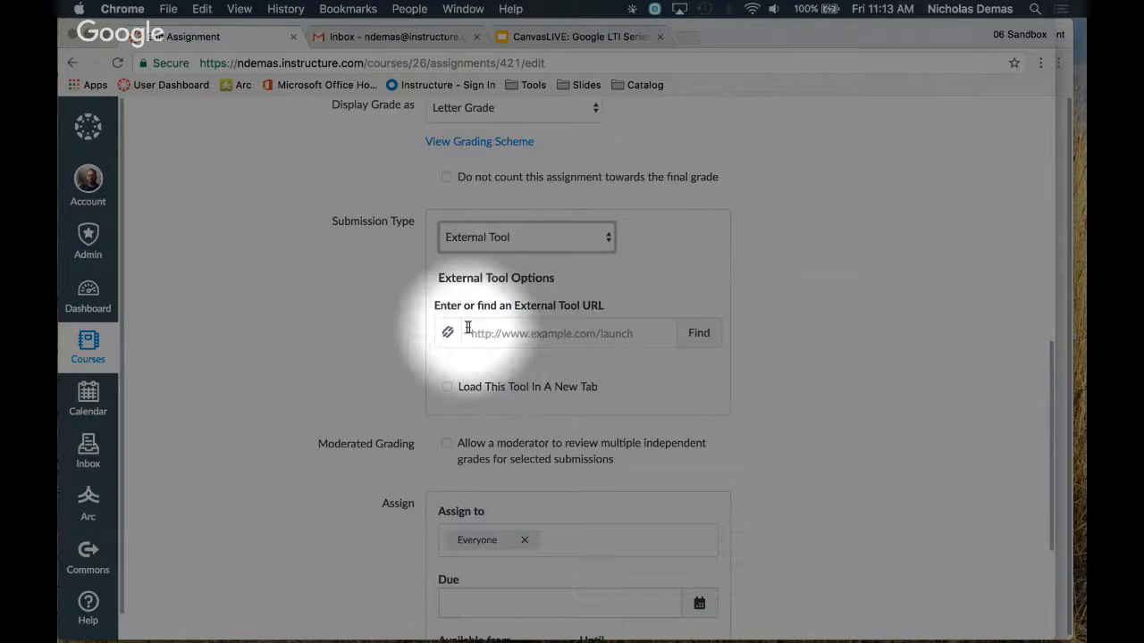
pyautogui.click(695, 333)
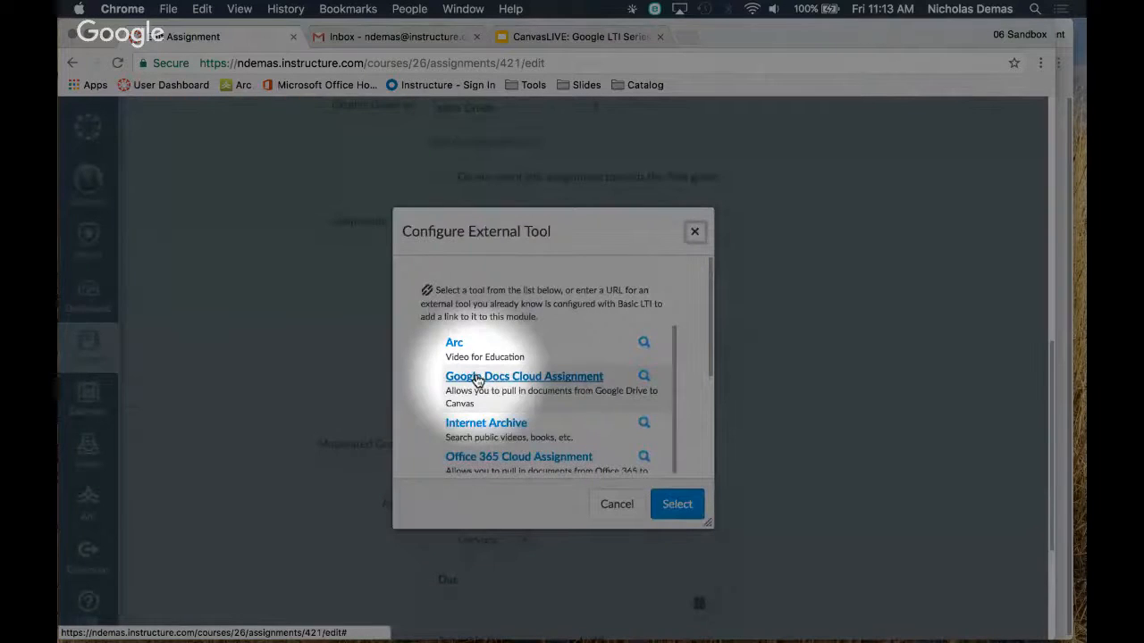
pyautogui.click(476, 377)
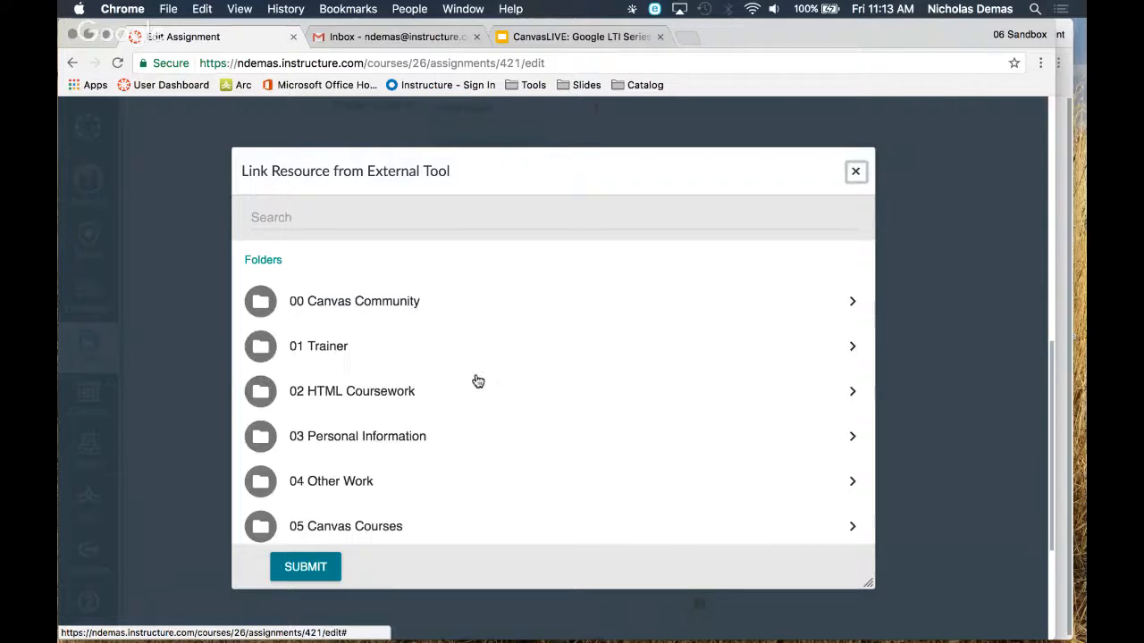
# Browse the linked Drive to the 00 Demo folder inside 00 Canvas Community and 00 Cloud Assignment
pyautogui.click(343, 305)
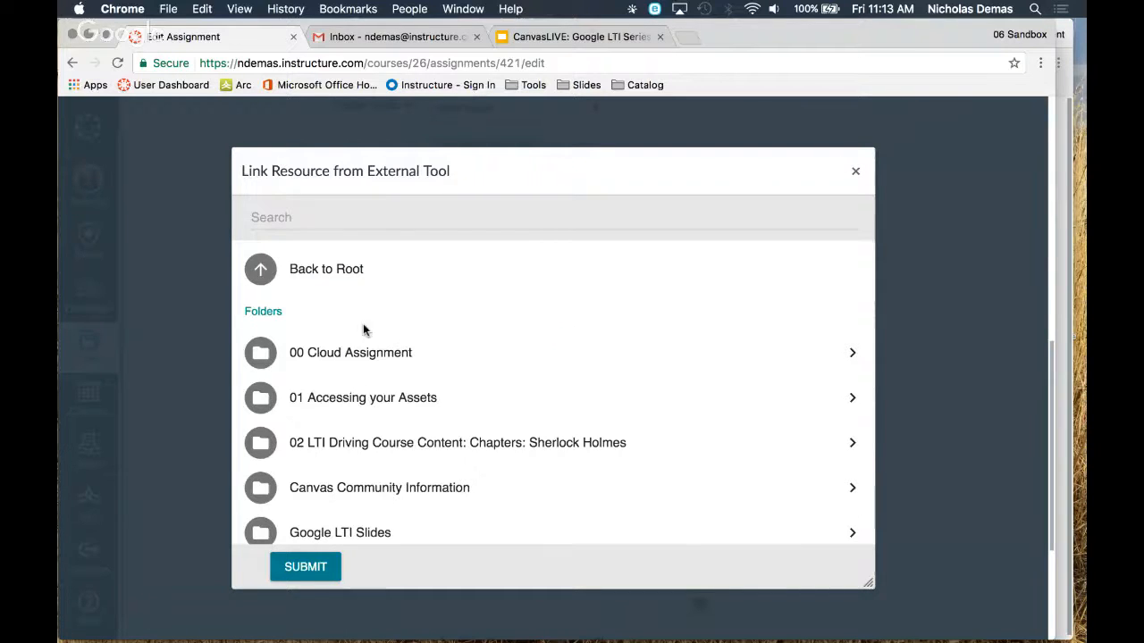
pyautogui.scroll(-1, 364, 331)
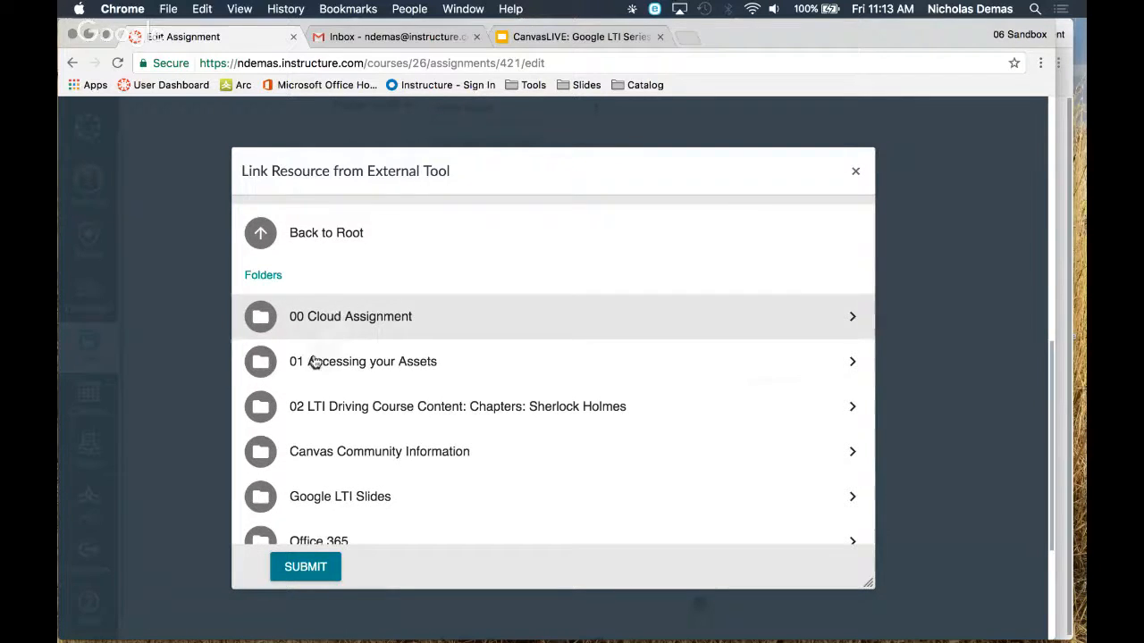
pyautogui.click(362, 324)
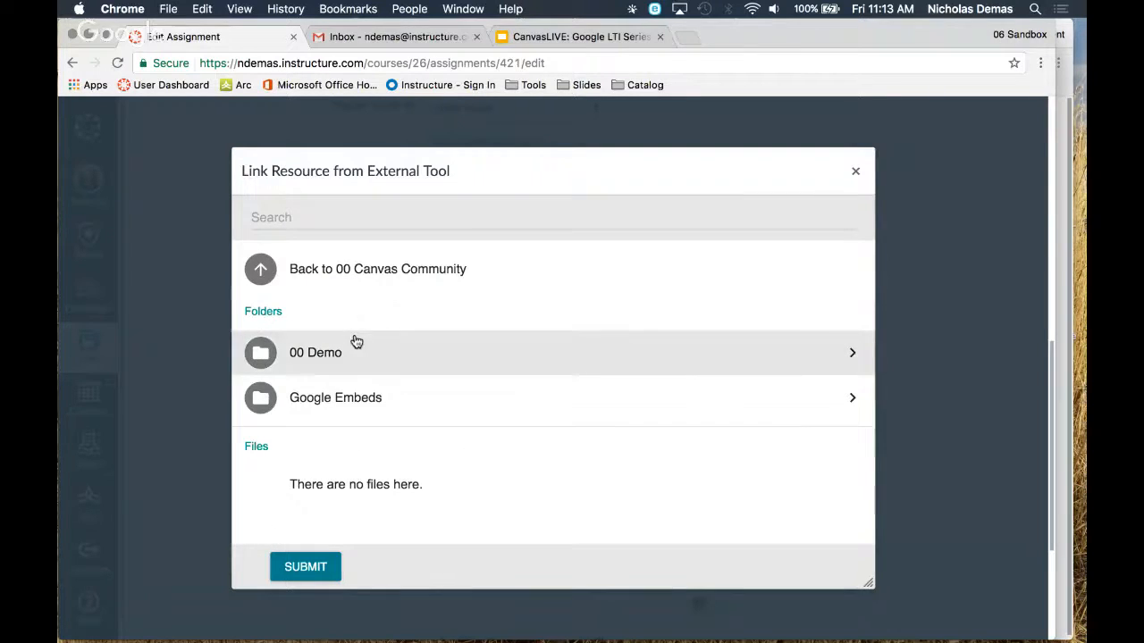
pyautogui.click(306, 360)
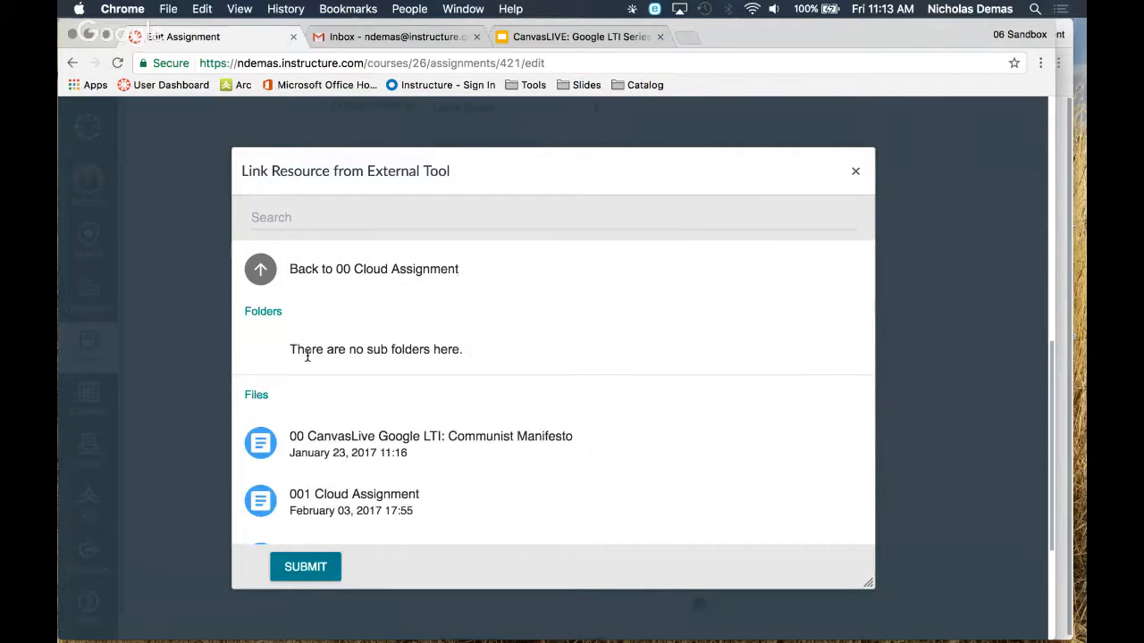
# Choose the file "04 Cloud Assignment: Nutrition Tracker", submit it and confirm the Google Docs Cloud Assignment tool for the submission
pyautogui.scroll(-3, 439, 327)
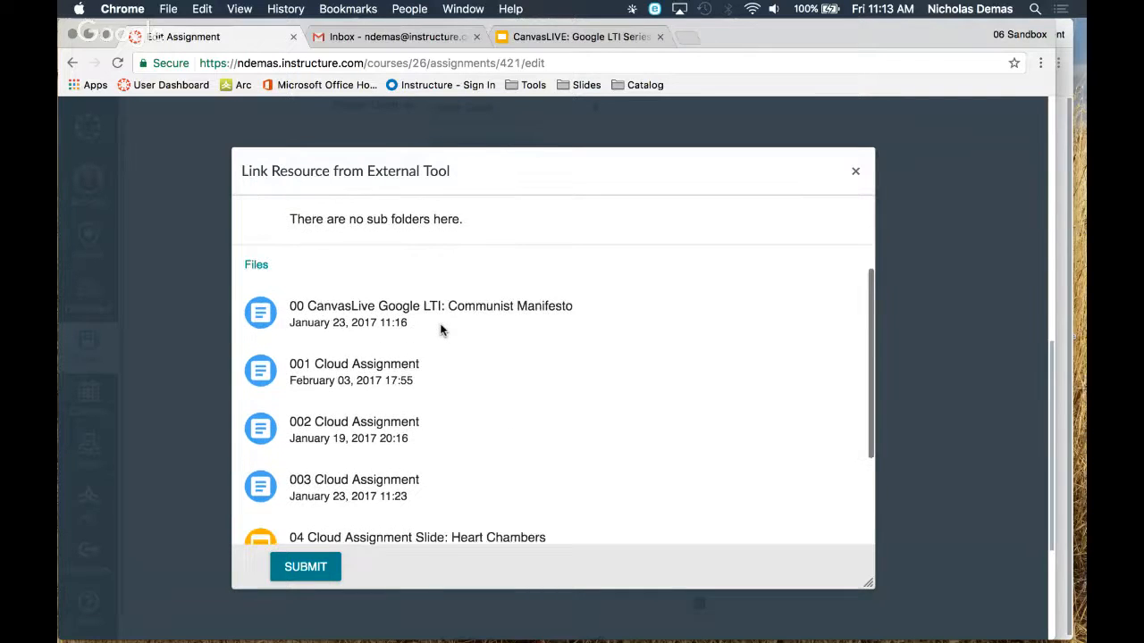
pyautogui.scroll(-1, 440, 331)
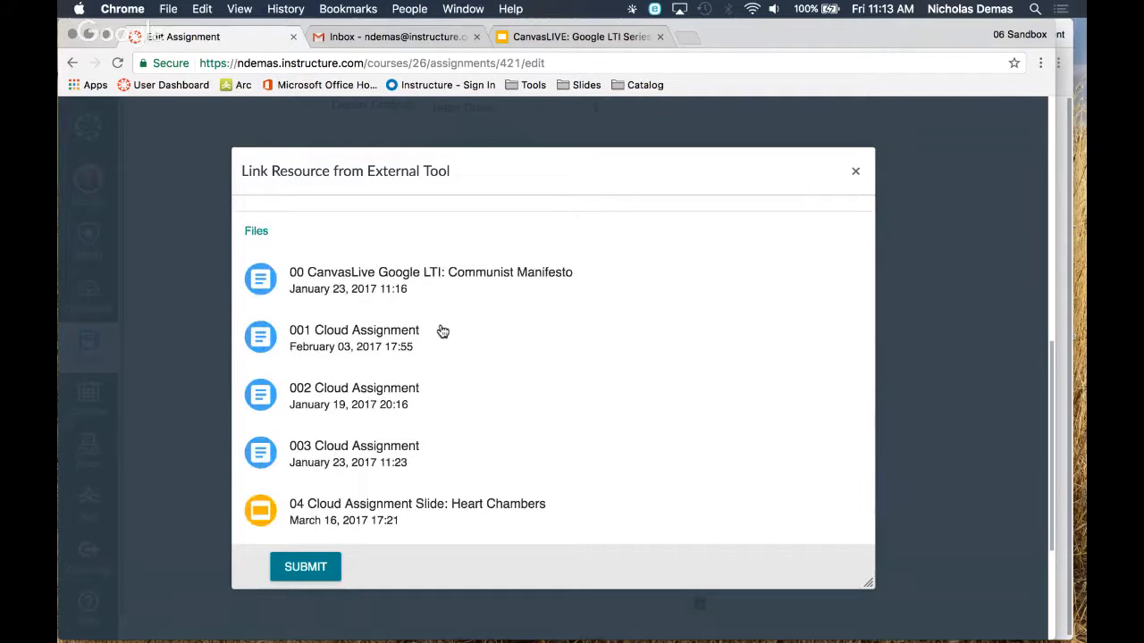
pyautogui.scroll(-1, 442, 332)
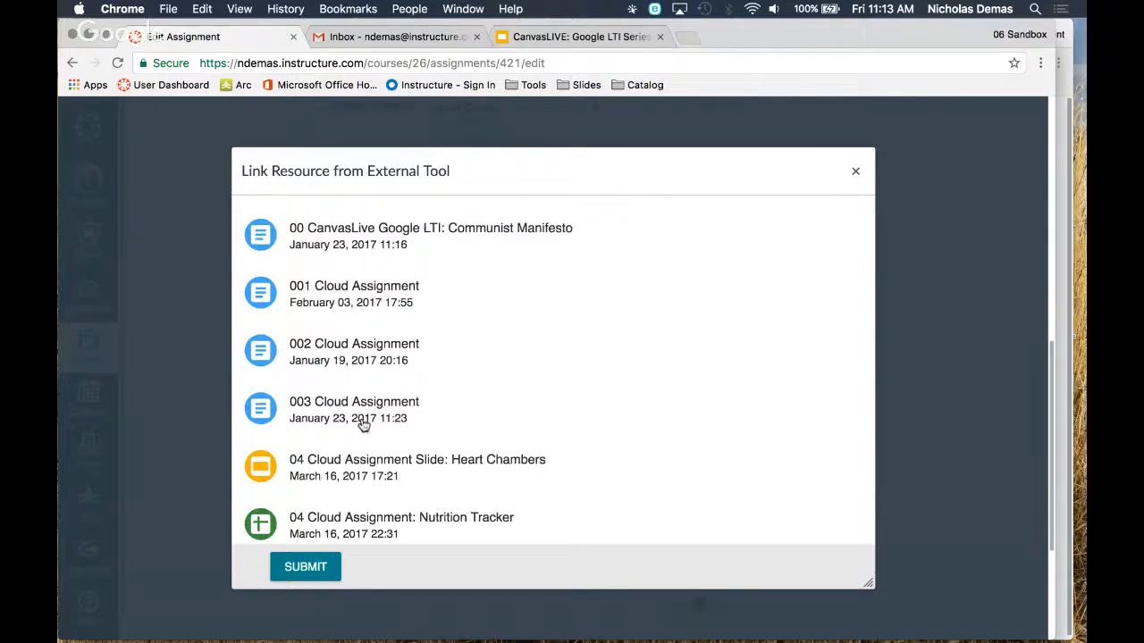
pyautogui.scroll(-1, 506, 319)
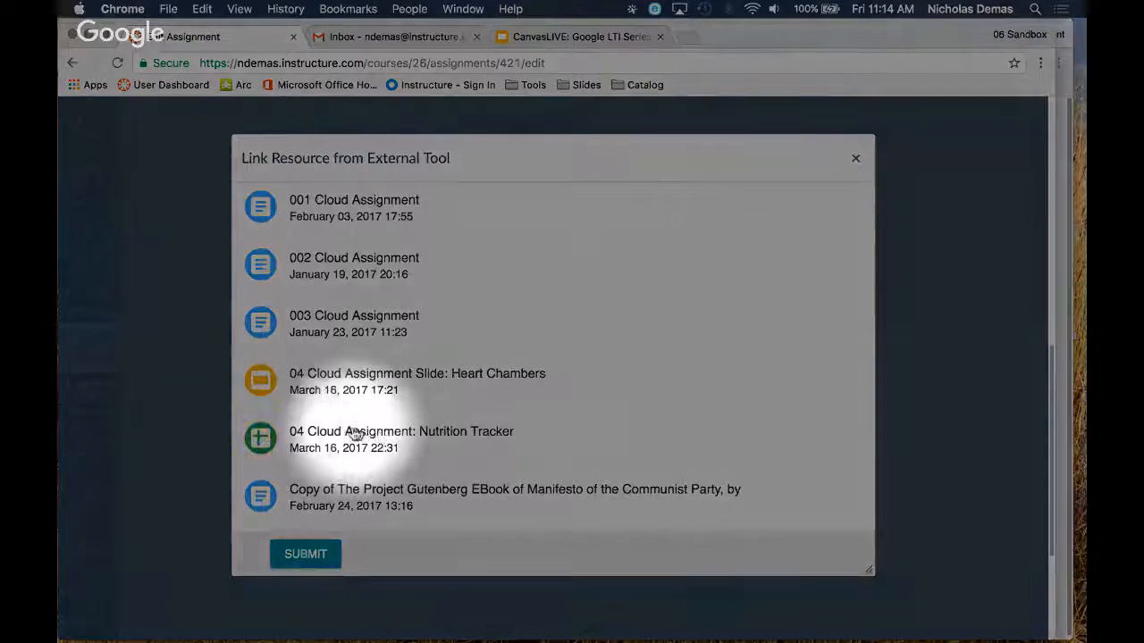
pyautogui.click(397, 445)
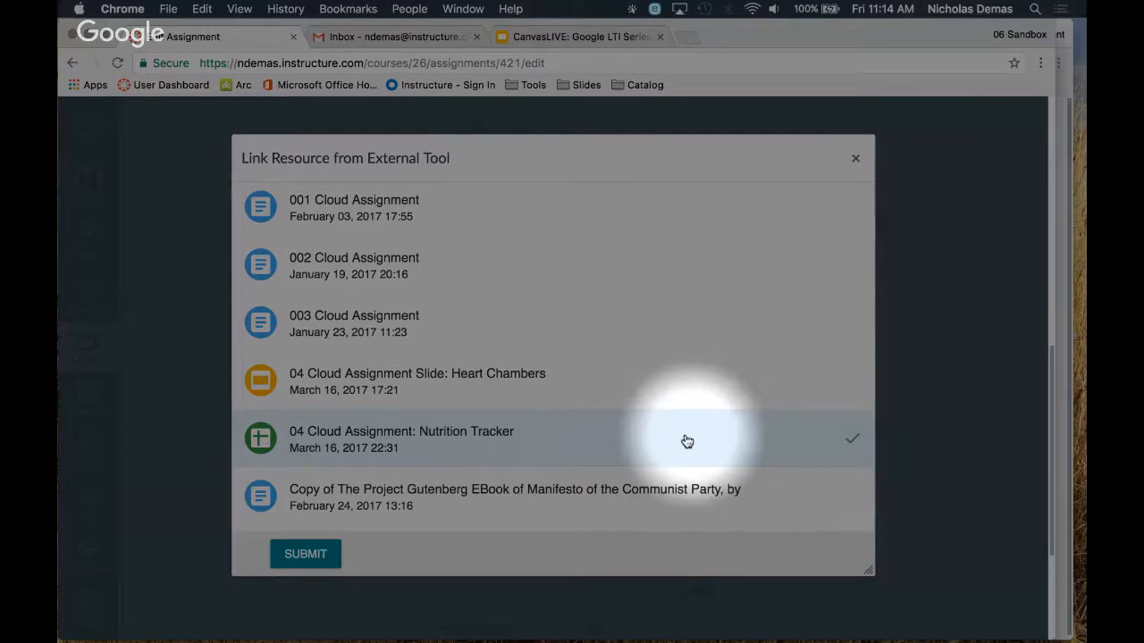
pyautogui.click(308, 554)
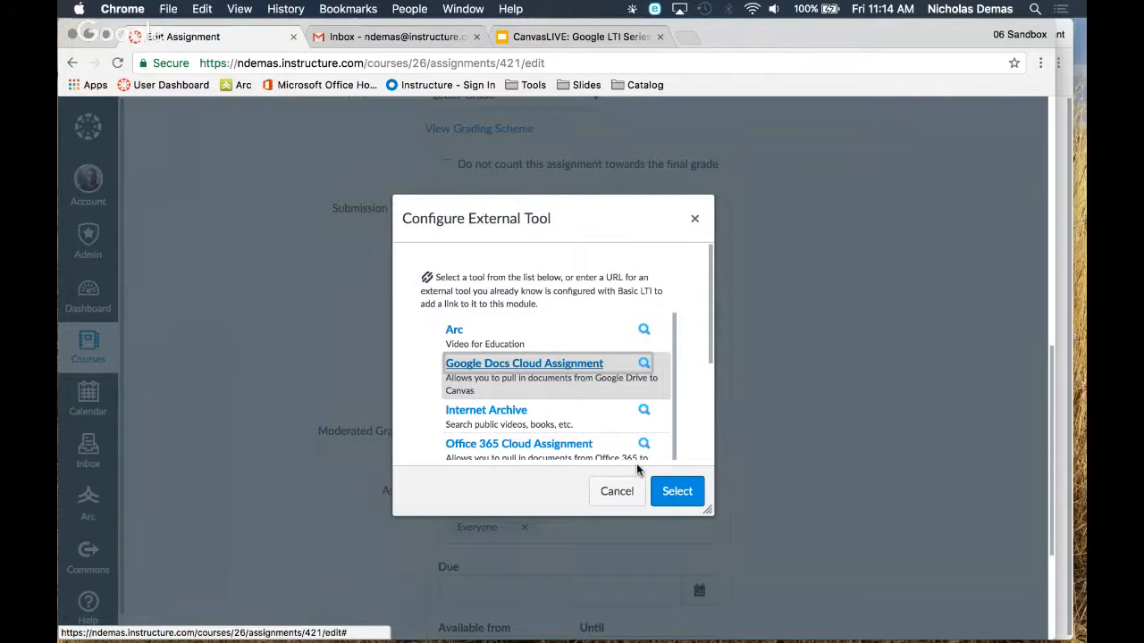
pyautogui.click(670, 494)
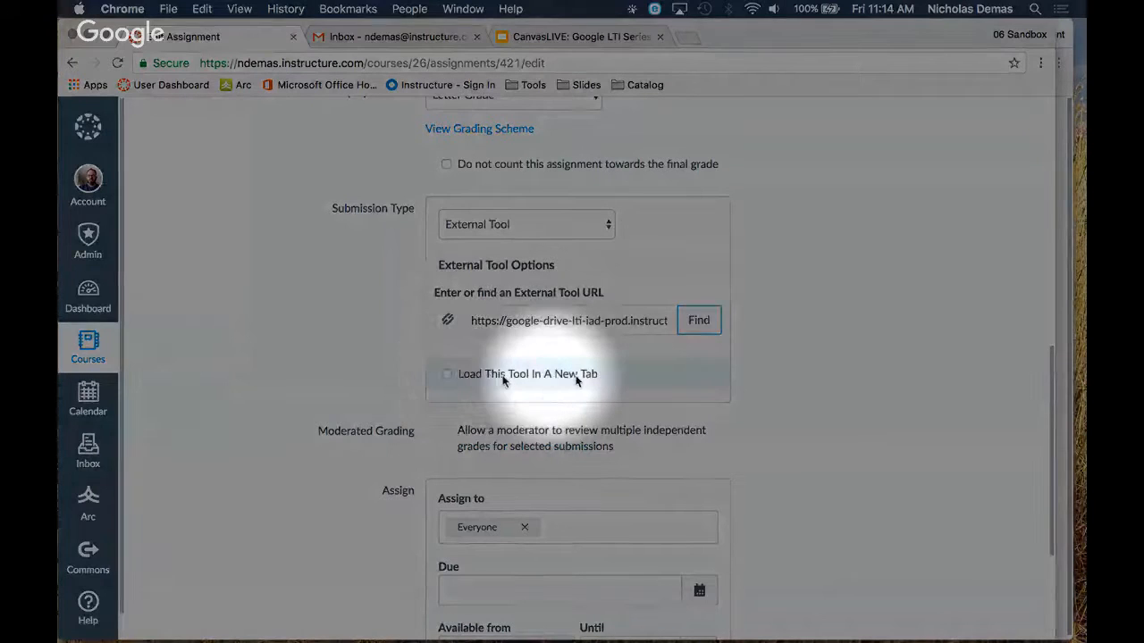
# Set the assignment's due date to Mar 17 at 11:59pm for everyone, and save and publish the assignment
pyautogui.scroll(-3, 786, 366)
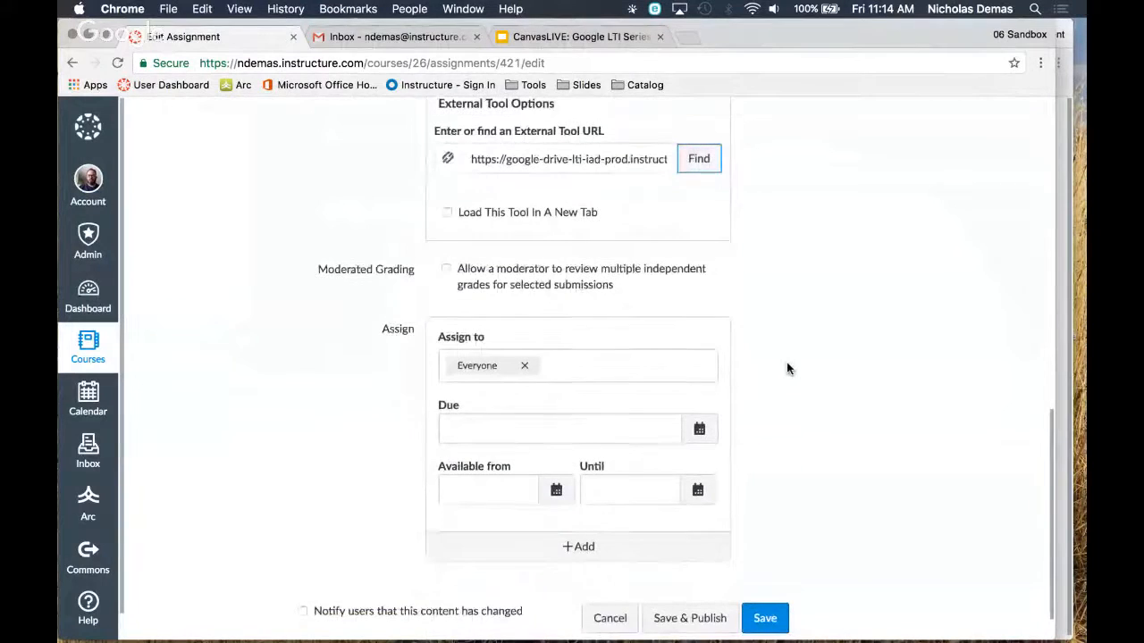
pyautogui.scroll(-2, 787, 368)
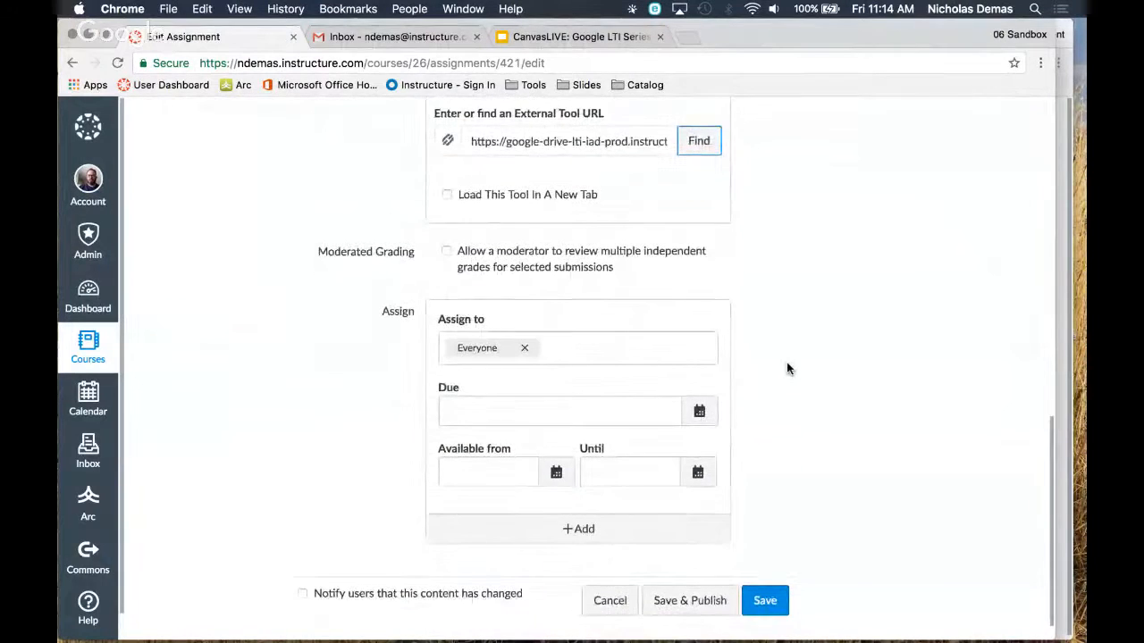
pyautogui.click(698, 403)
pyautogui.click(588, 527)
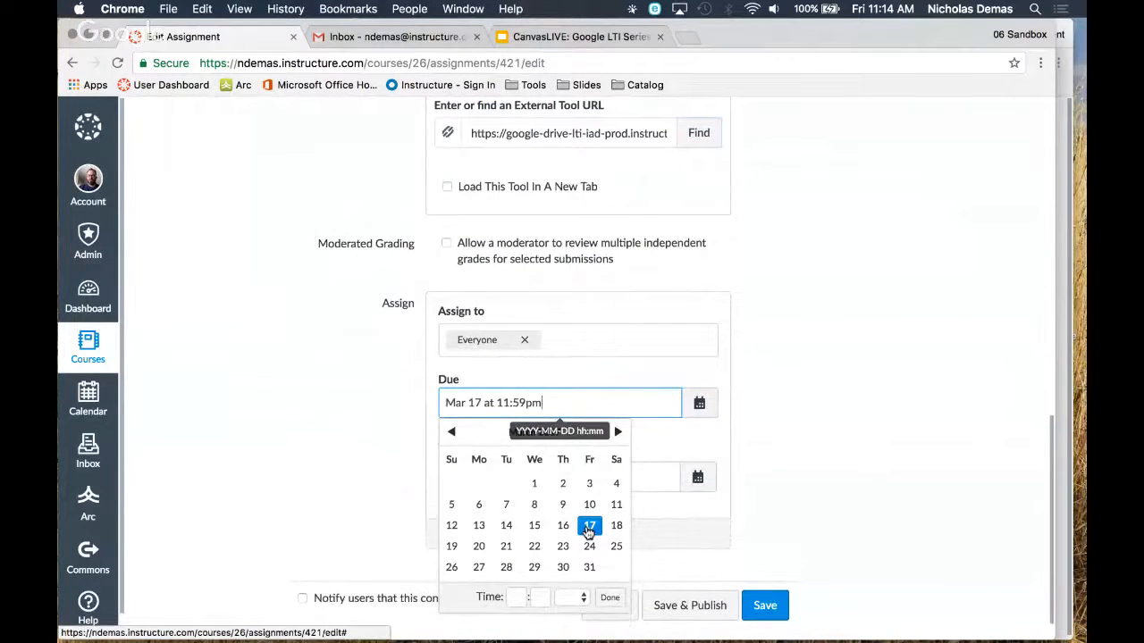
pyautogui.click(757, 389)
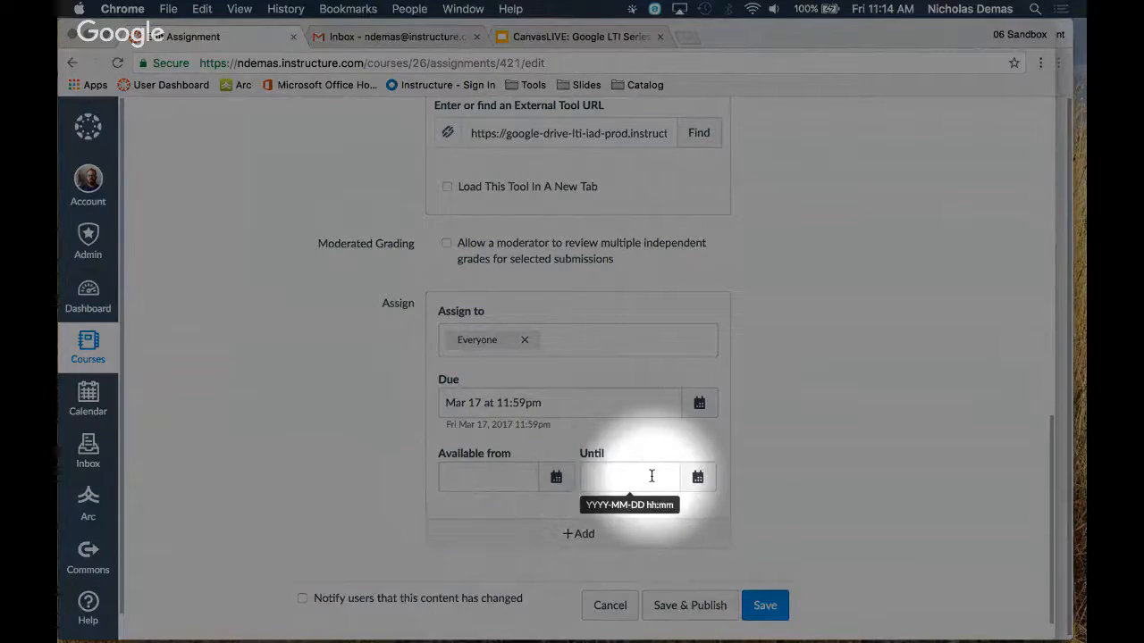
pyautogui.scroll(-1, 778, 459)
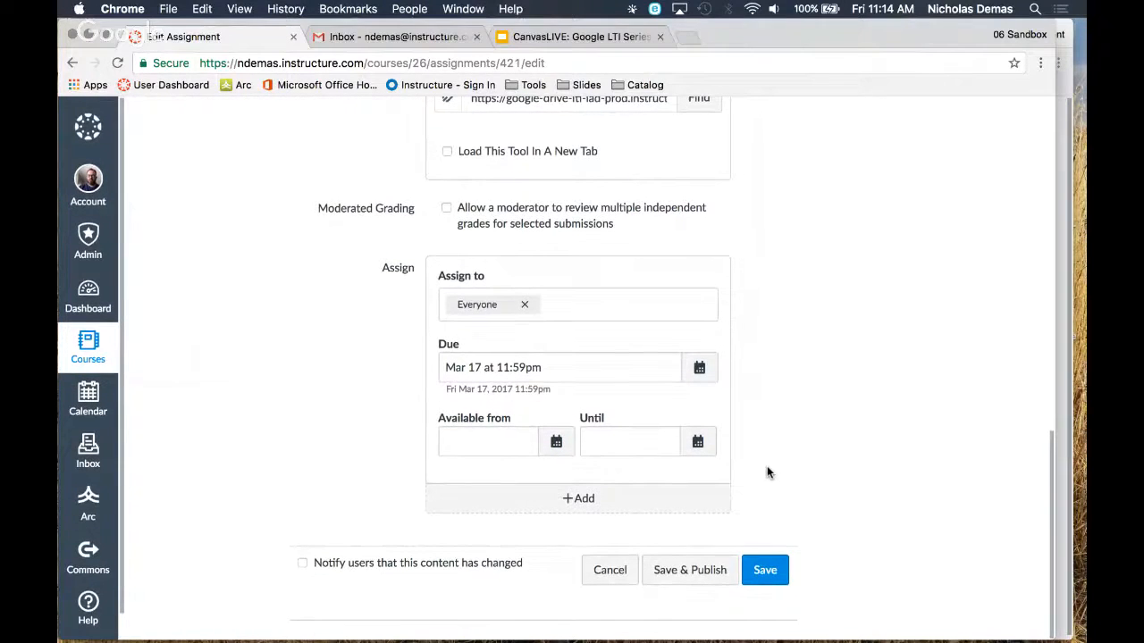
pyautogui.click(687, 571)
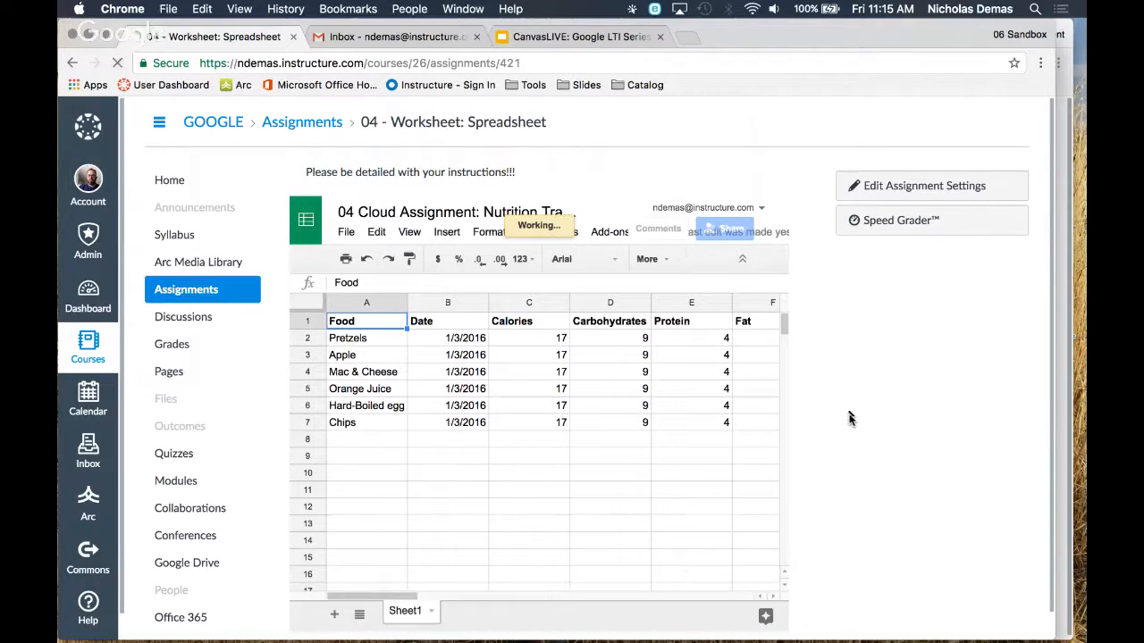
# Open the 04 - Worksheet: Slides assignment from the course's Google LTI: Worksheet Wonders module
pyautogui.scroll(-1, 848, 410)
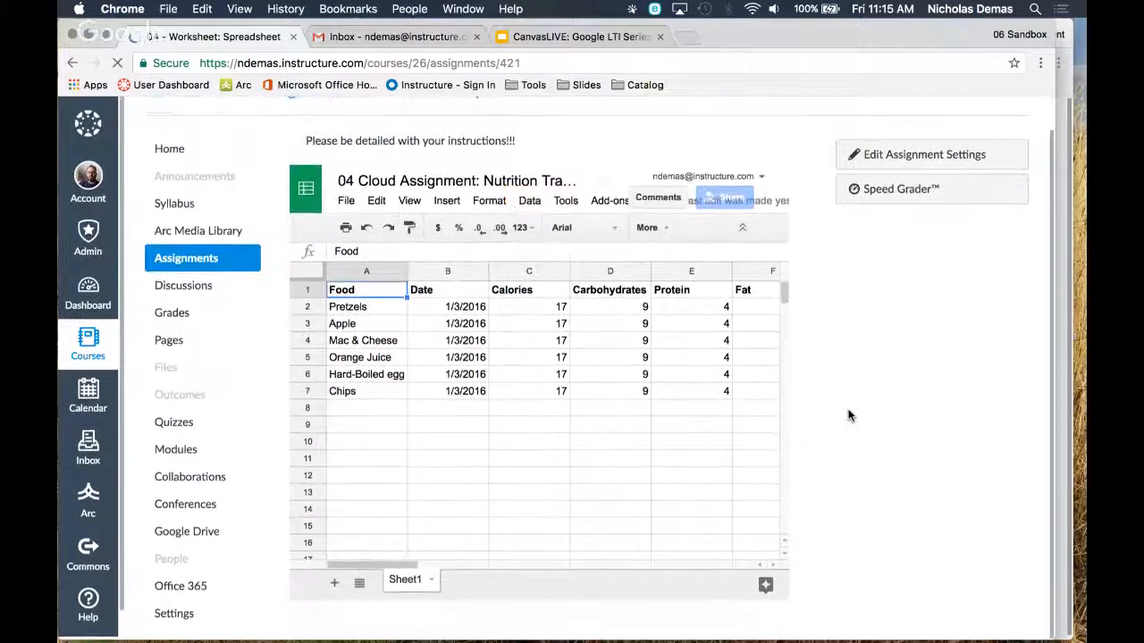
pyautogui.click(182, 456)
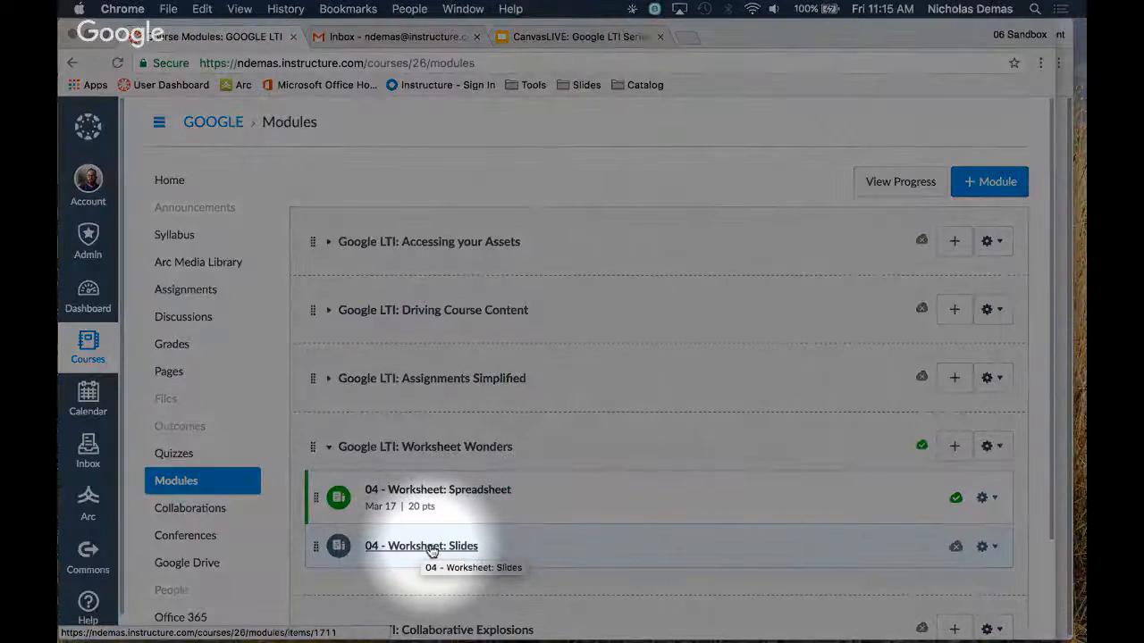
pyautogui.click(430, 547)
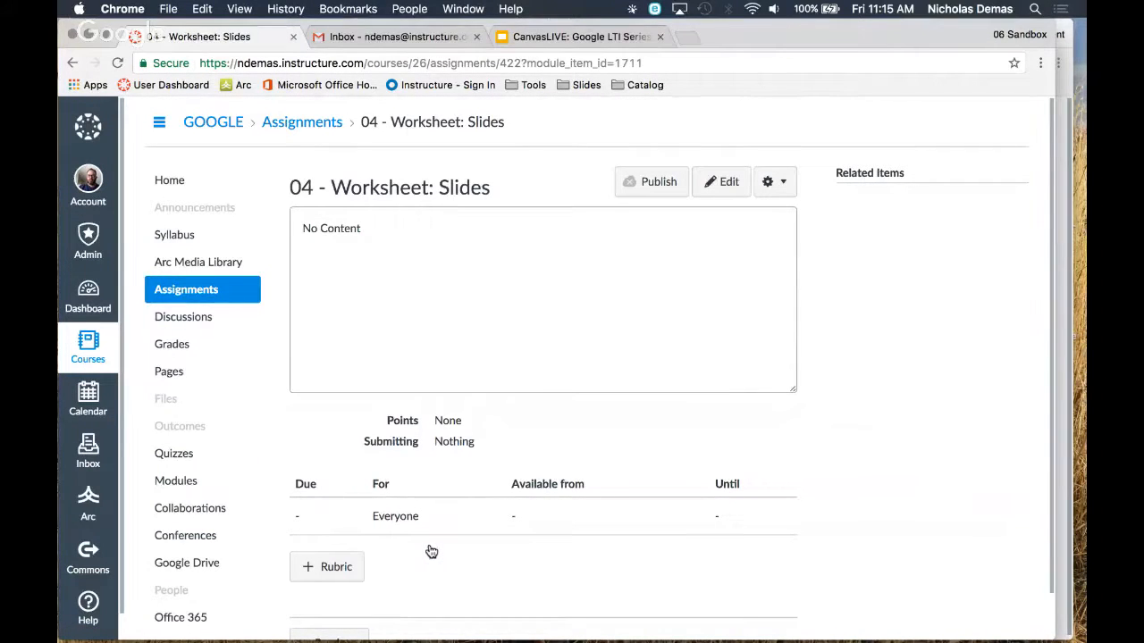
# Attach the existing Four Question Worksheet Rubric from the sandbox's rubrics to the Slides assignment
pyautogui.scroll(-1, 439, 393)
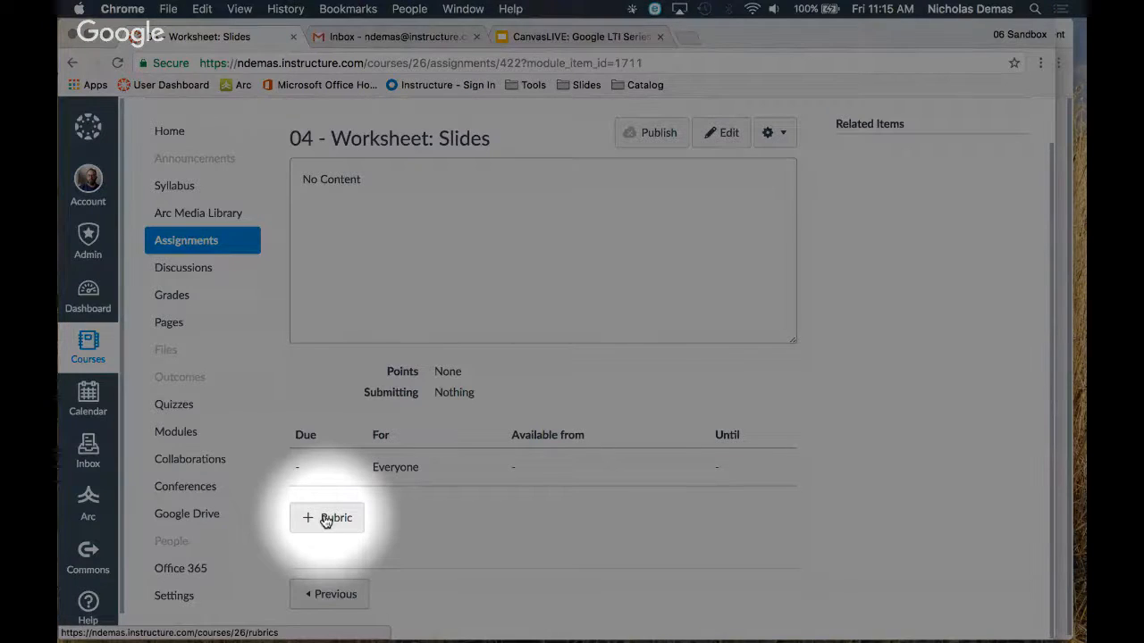
pyautogui.click(325, 519)
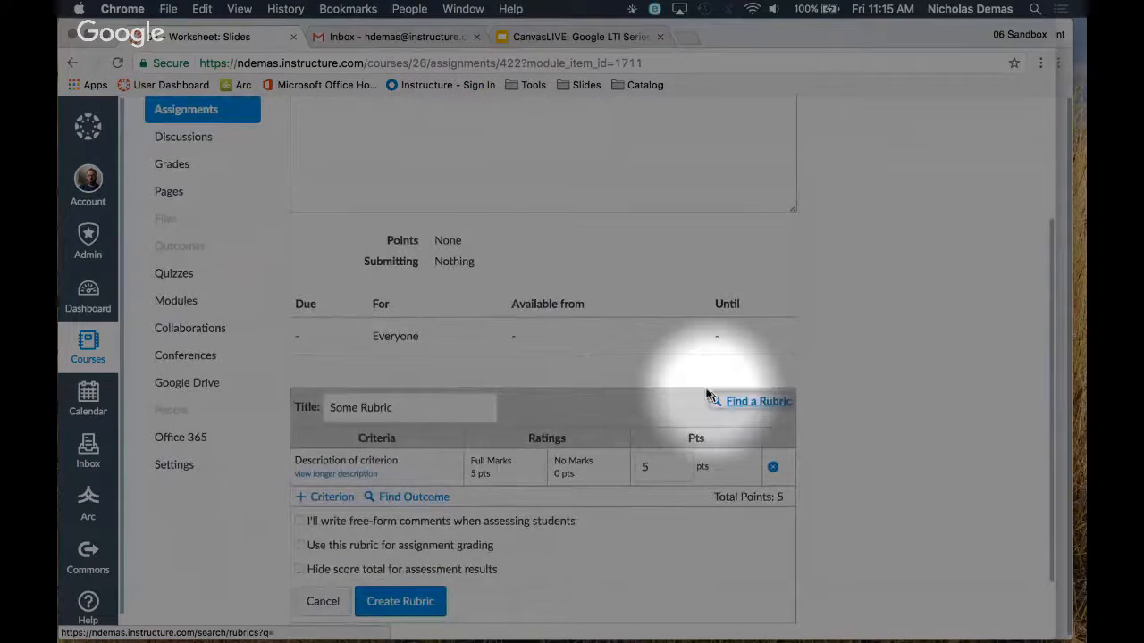
pyautogui.click(732, 406)
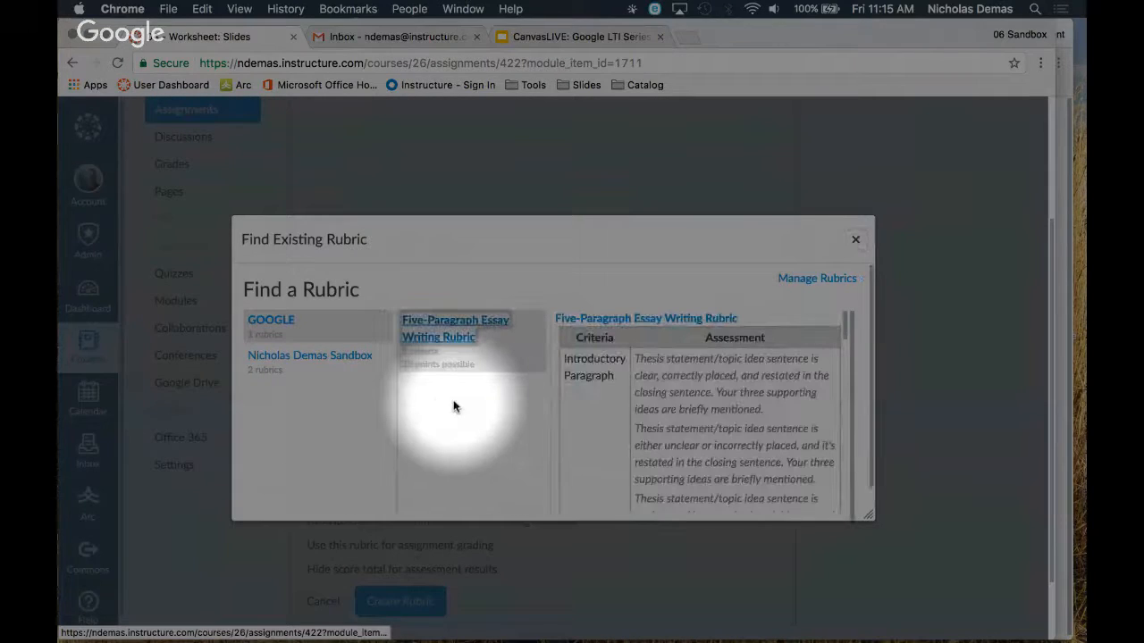
pyautogui.click(306, 365)
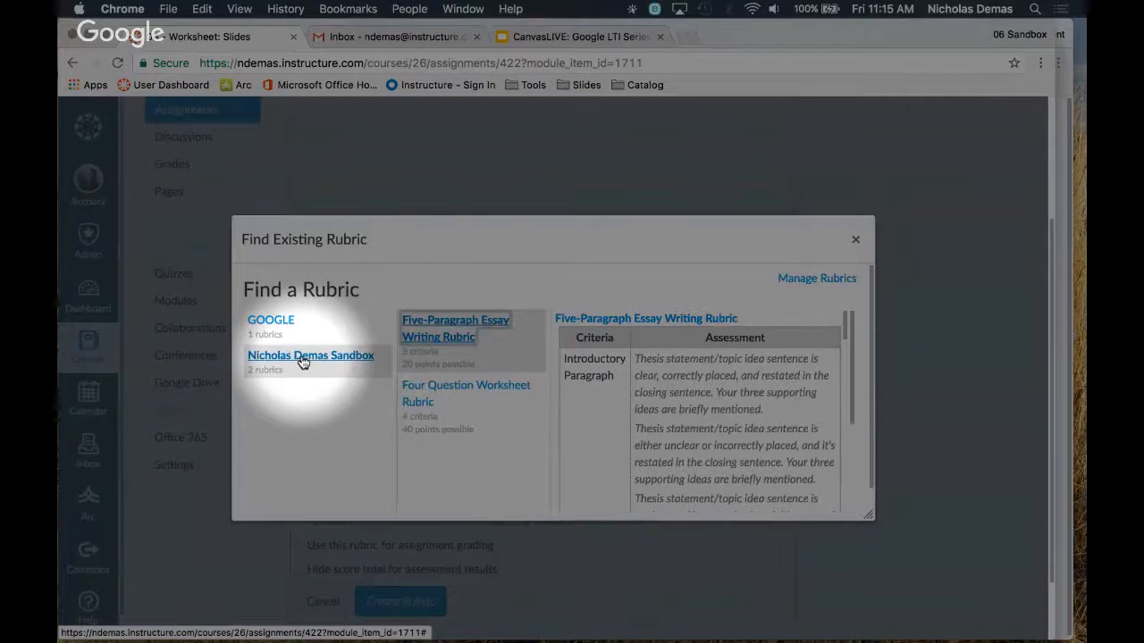
pyautogui.click(418, 389)
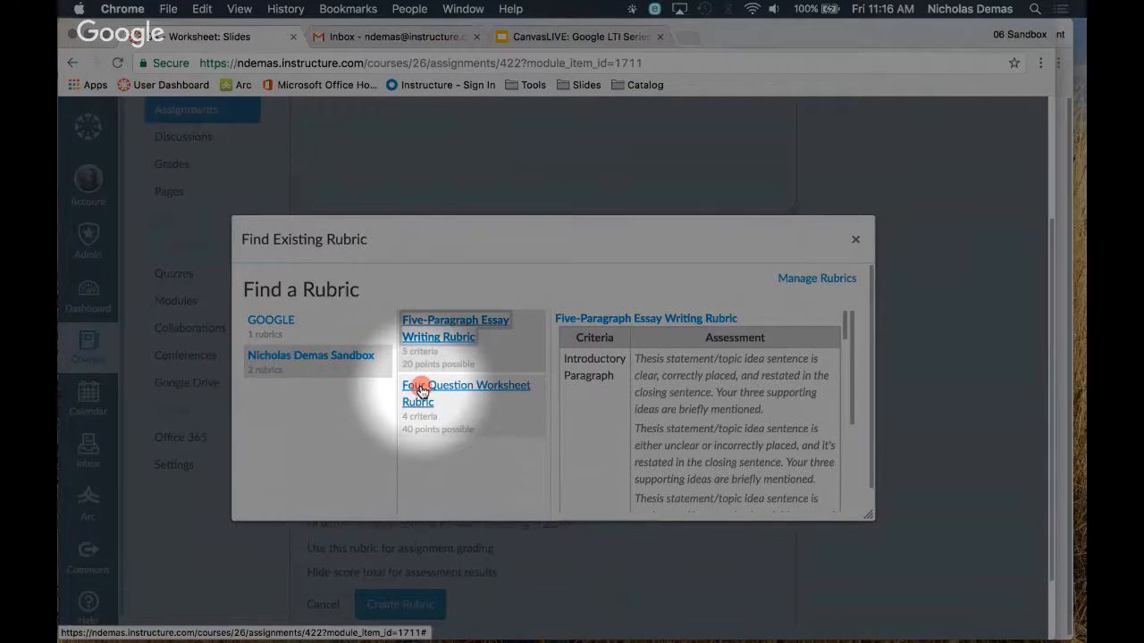
pyautogui.scroll(-1, 661, 401)
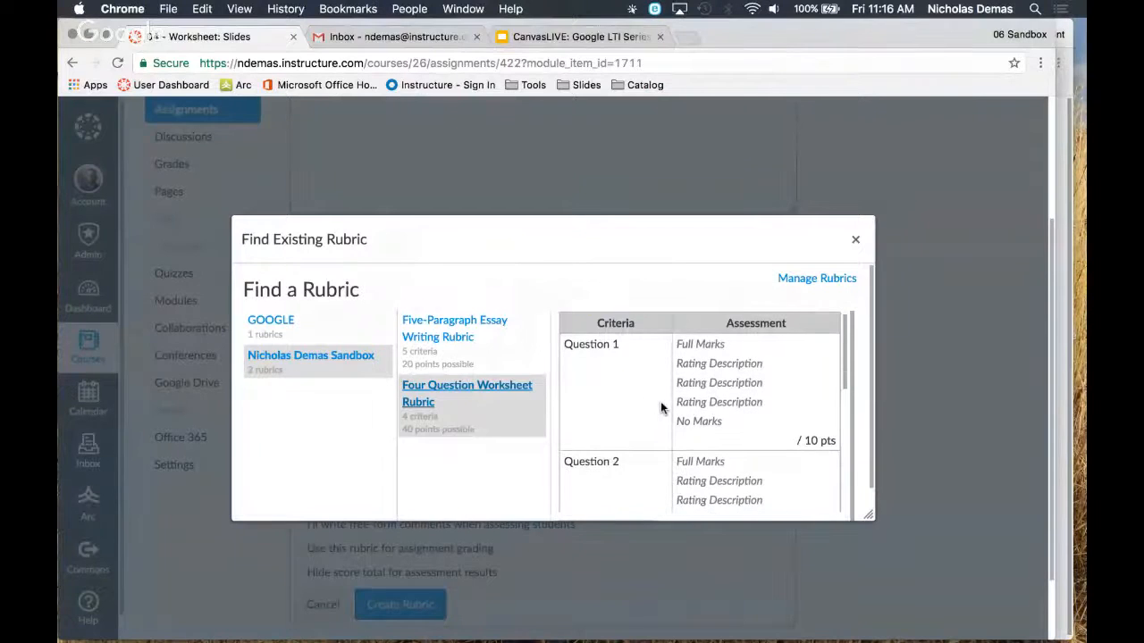
pyautogui.scroll(-5, 660, 407)
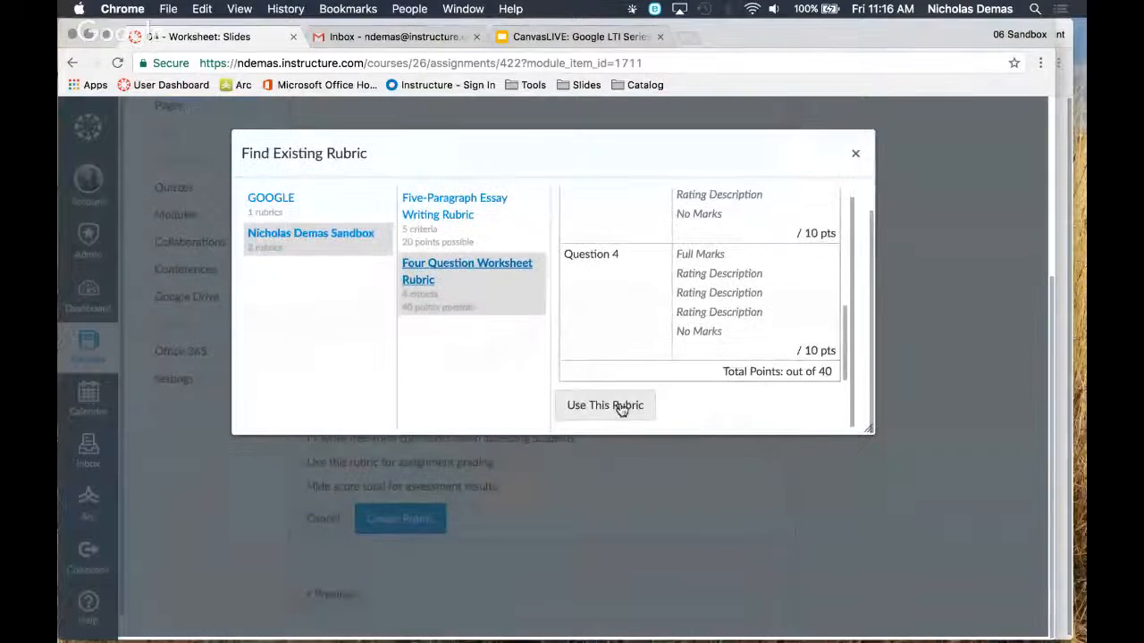
pyautogui.click(605, 404)
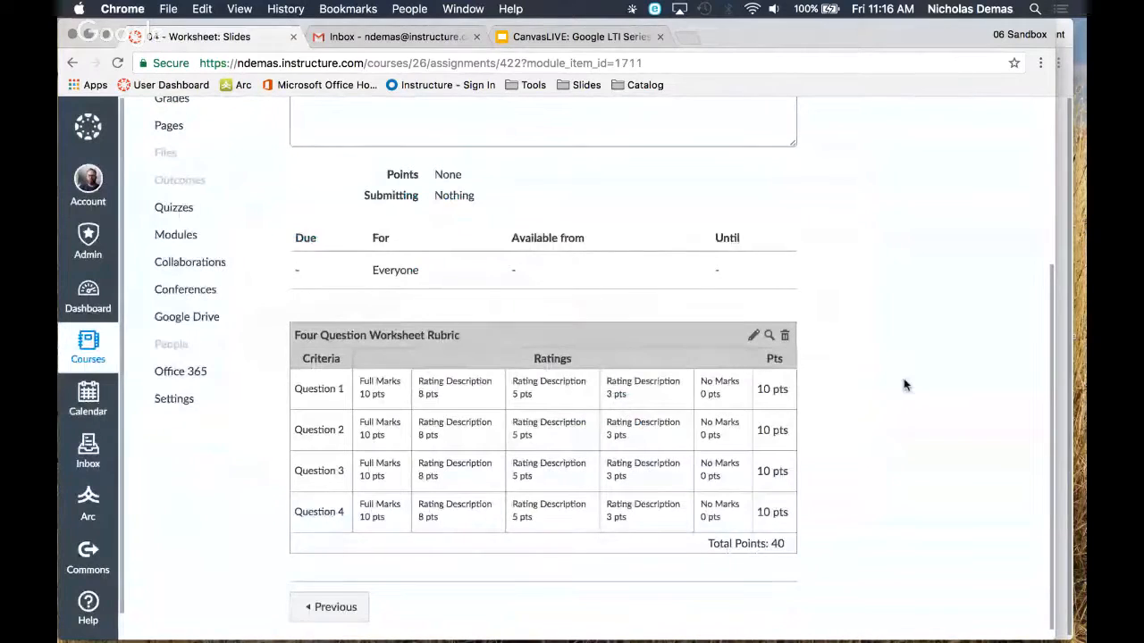
# Edit the 04 - Worksheet: Slides assignment and enter the instructions "Be specific with your details!!!" in its description
pyautogui.scroll(-1, 902, 384)
pyautogui.scroll(2, 767, 451)
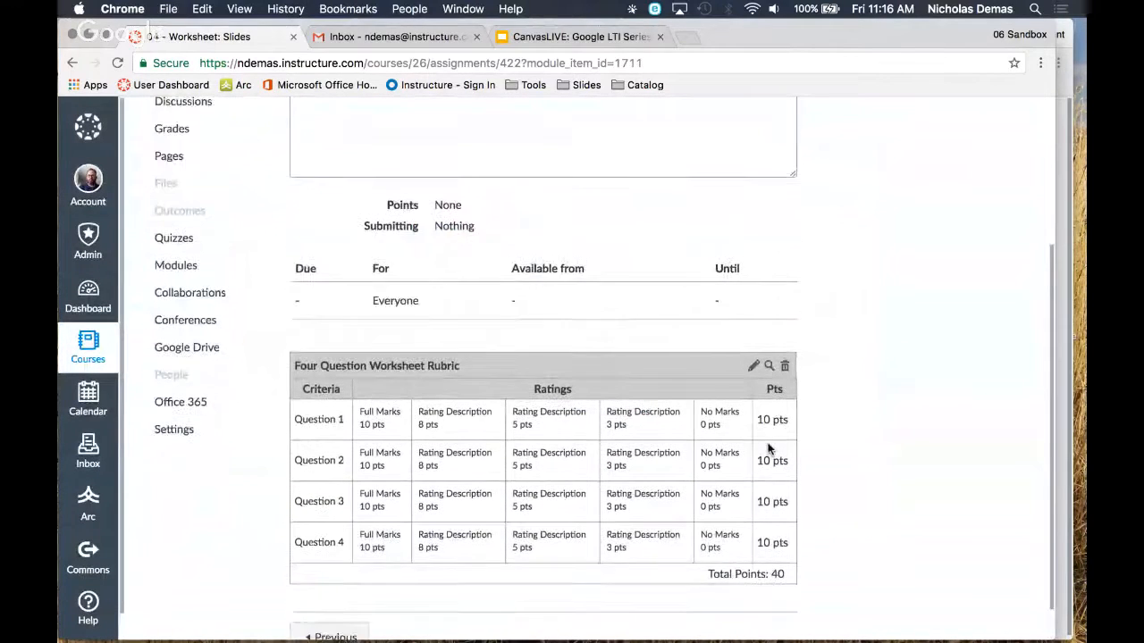
pyautogui.scroll(4, 862, 452)
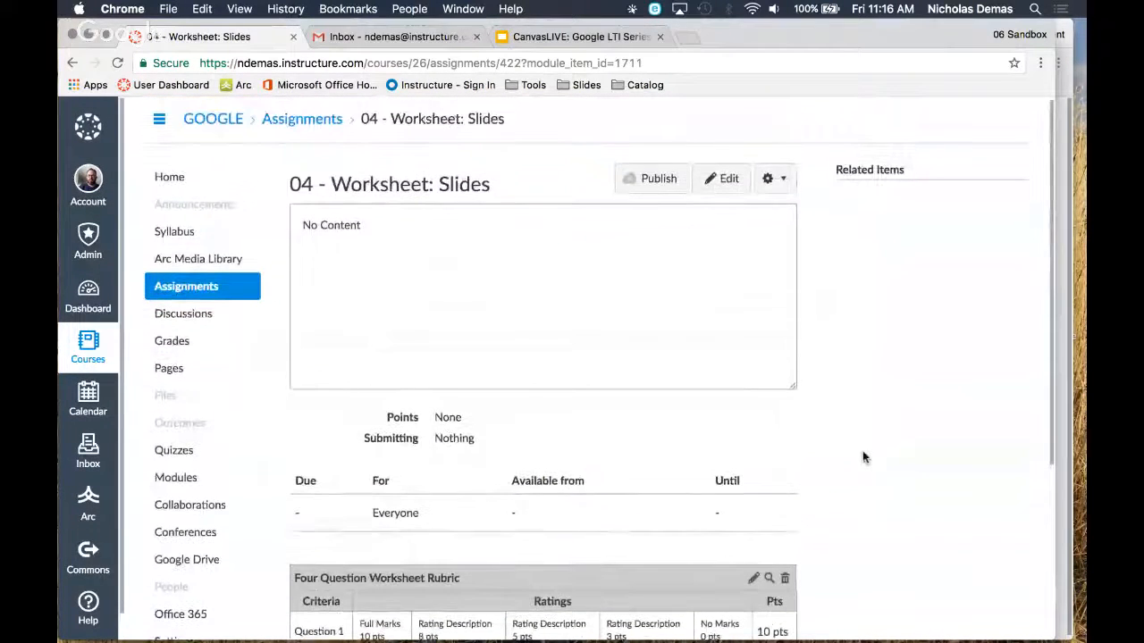
pyautogui.click(727, 186)
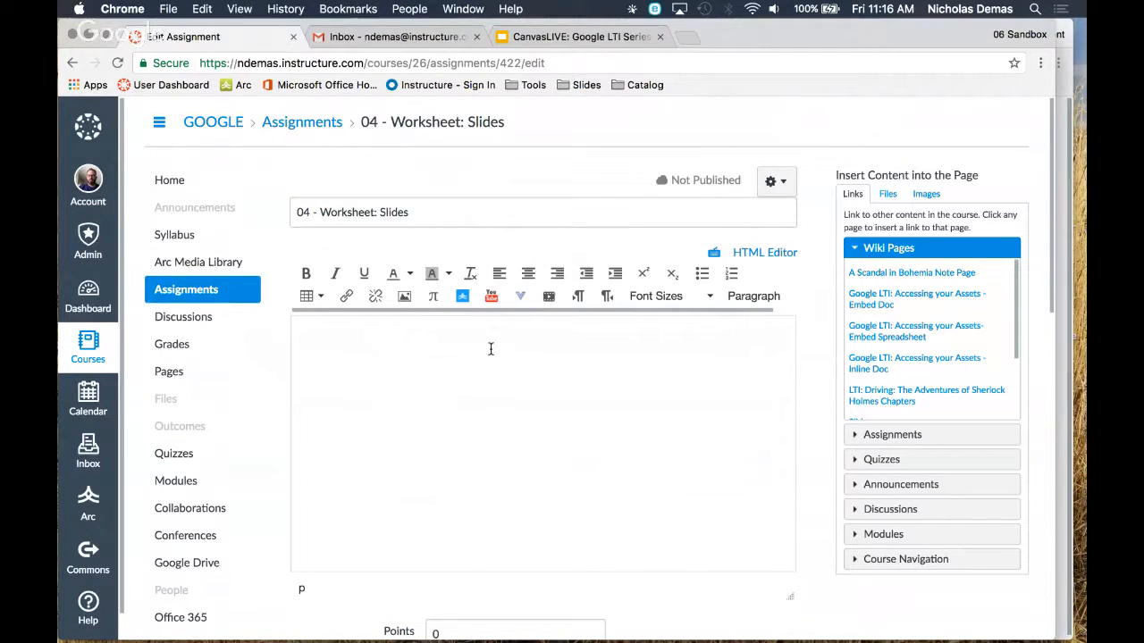
pyautogui.scroll(-1, 490, 349)
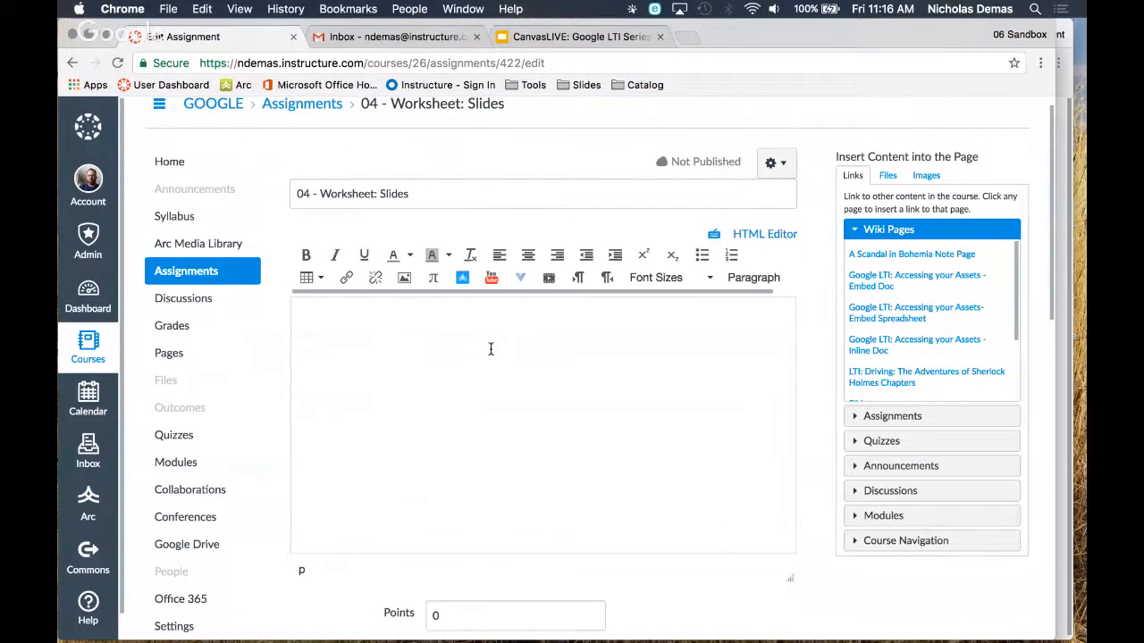
pyautogui.scroll(-1, 491, 349)
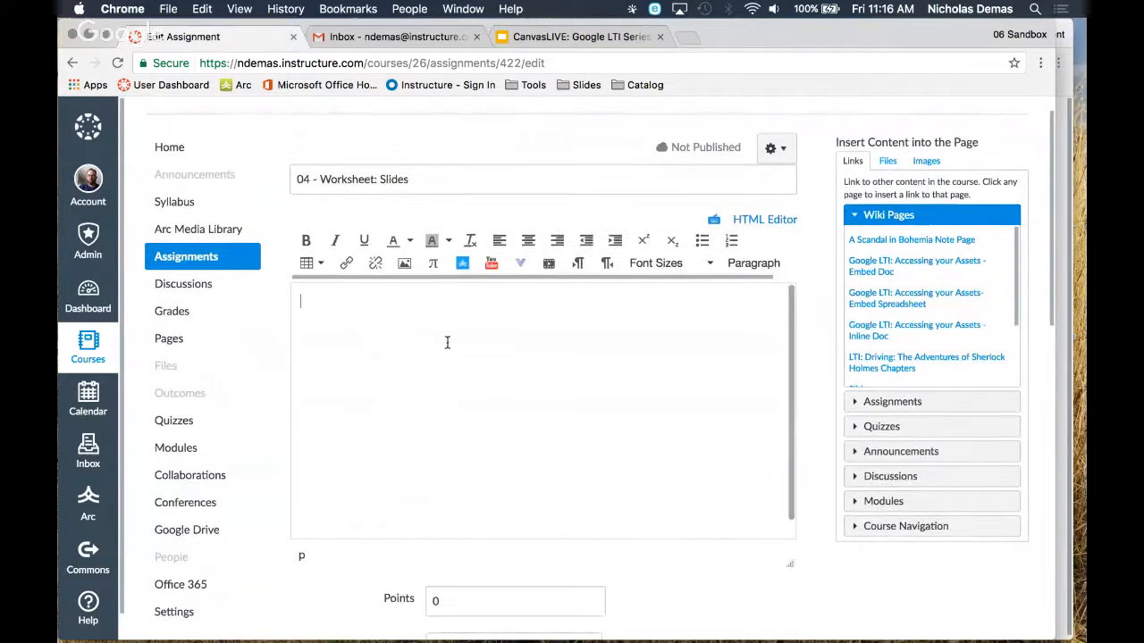
pyautogui.write('Be ')
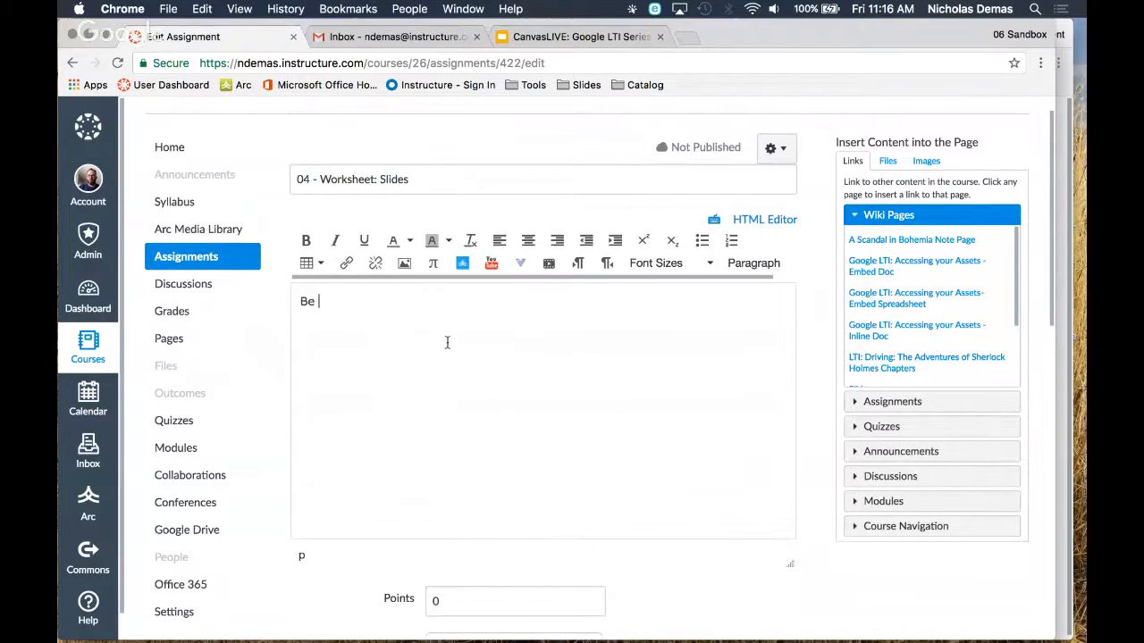
pyautogui.write('specific with you')
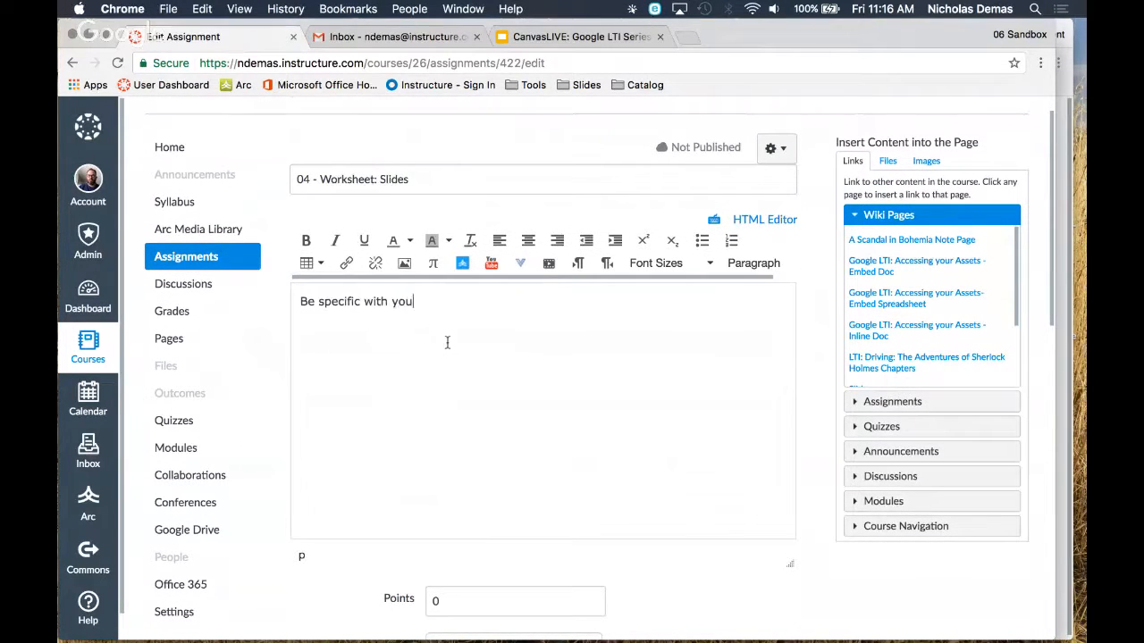
pyautogui.write('r detaile')
# Set the Slides assignment's points to 20
pyautogui.scroll(-1, 813, 298)
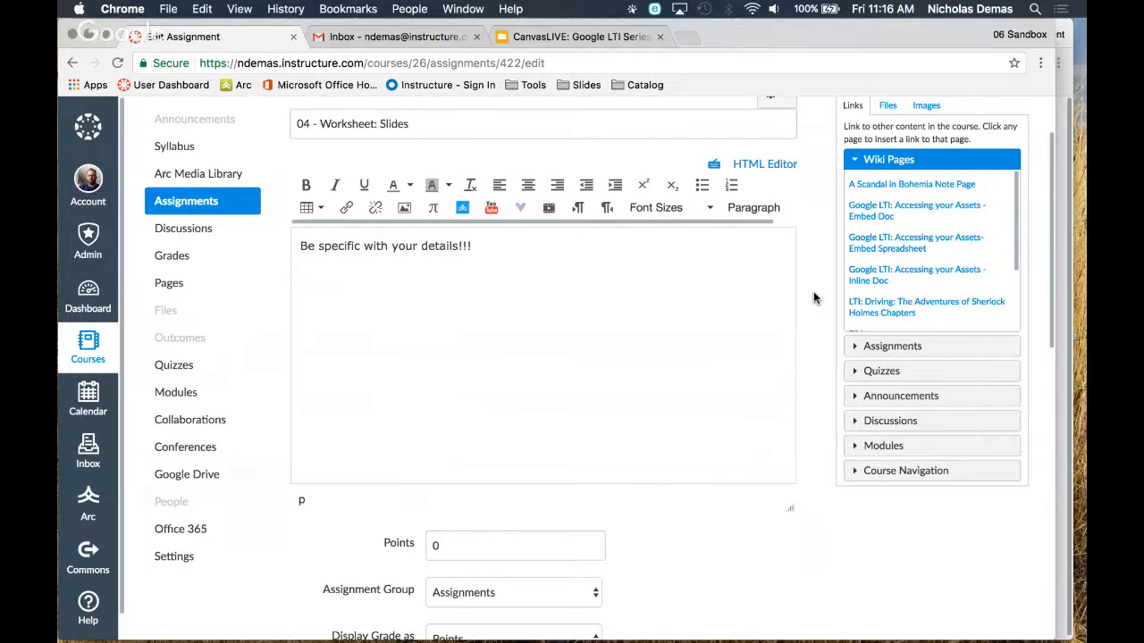
pyautogui.scroll(-1, 813, 297)
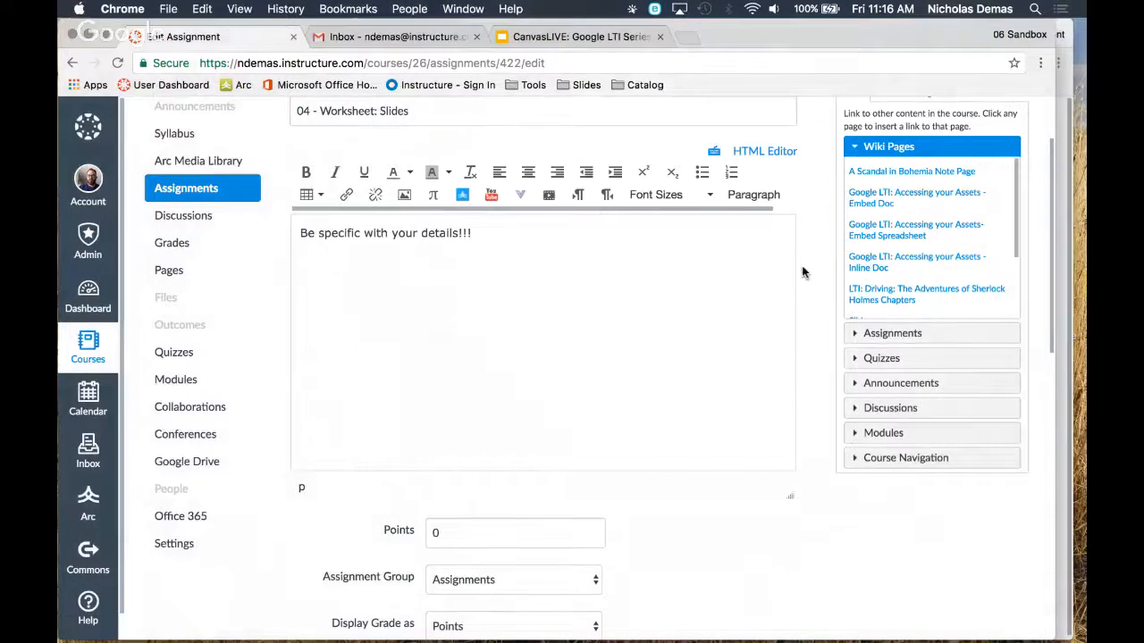
pyautogui.scroll(-3, 803, 272)
pyautogui.click(417, 309)
pyautogui.write('20')
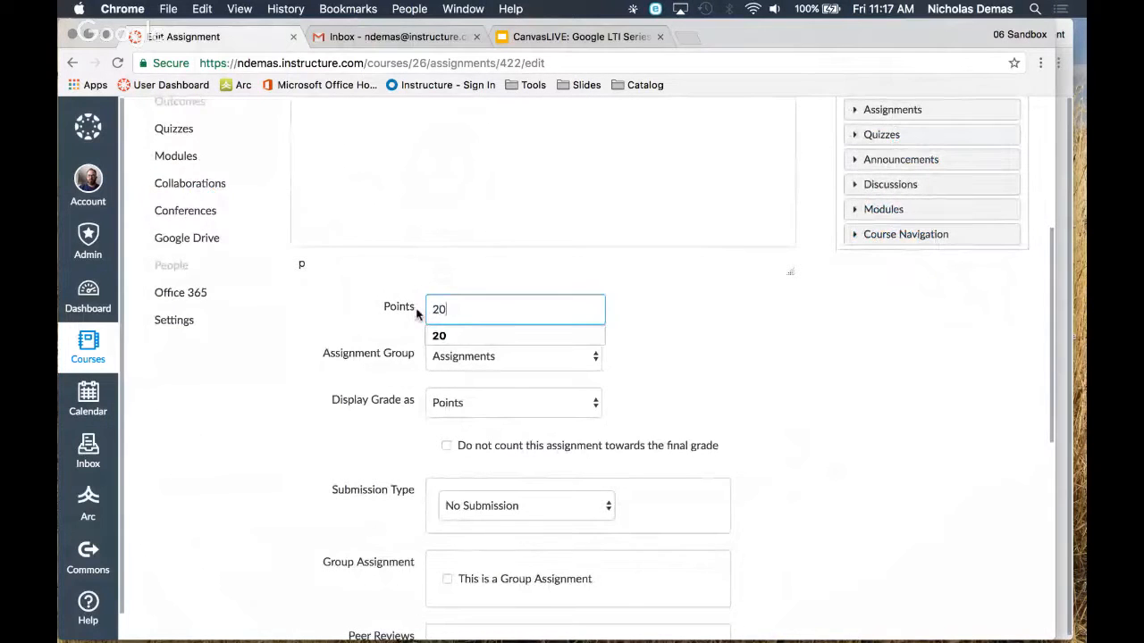
pyautogui.click(450, 337)
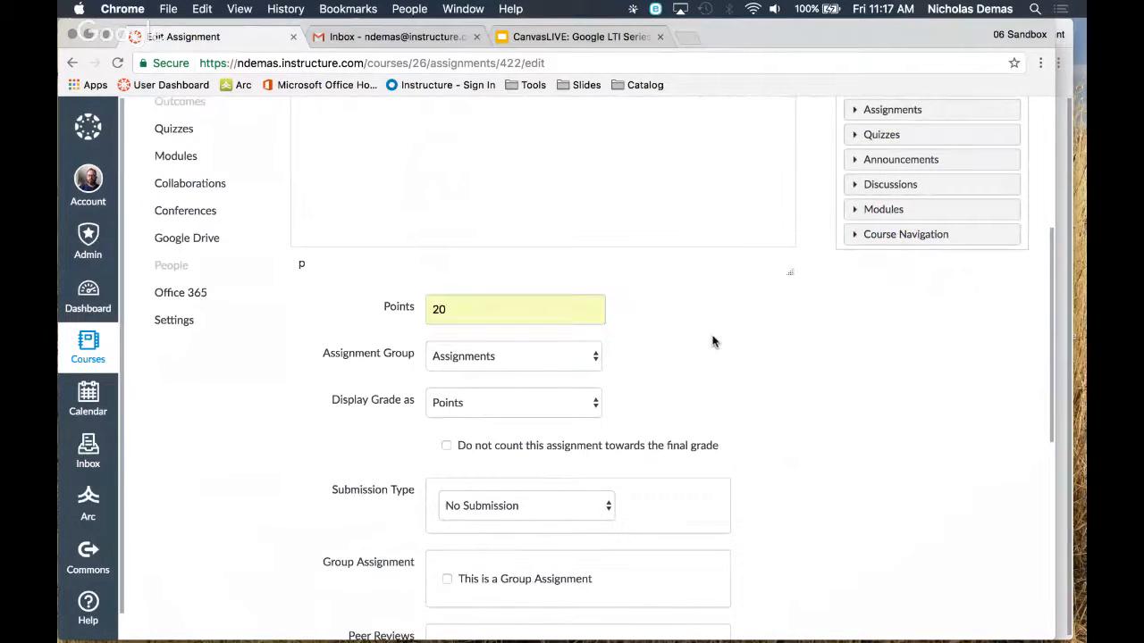
# Set the submission type to External Tool and find the Google Docs Cloud Assignment tool to browse its Drive files
pyautogui.scroll(-1, 712, 337)
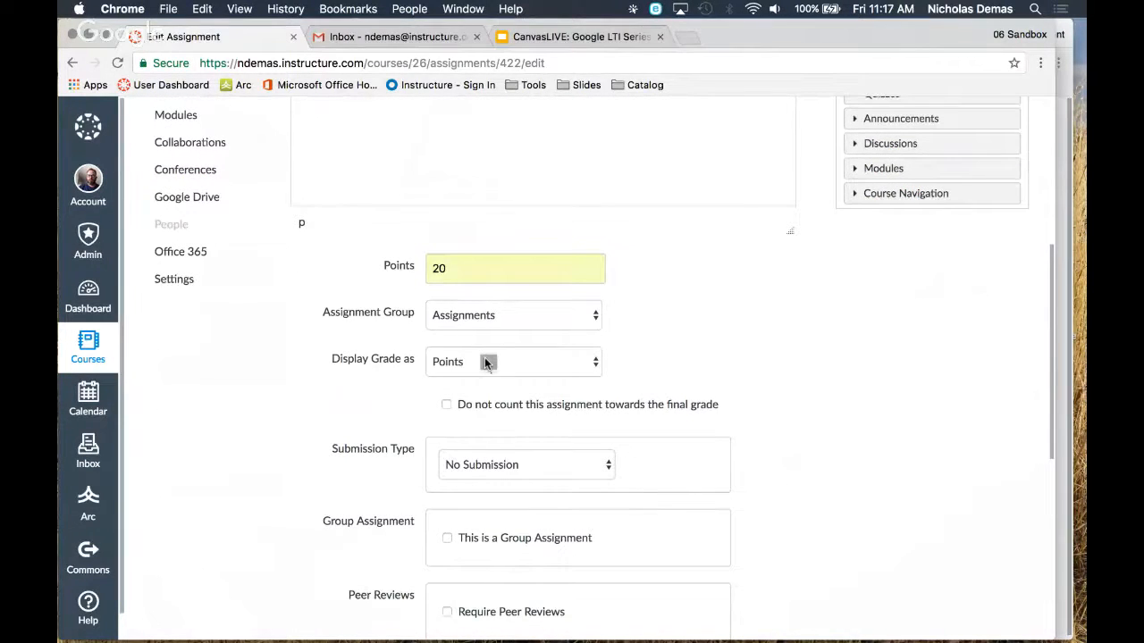
pyautogui.click(598, 366)
pyautogui.scroll(-3, 792, 370)
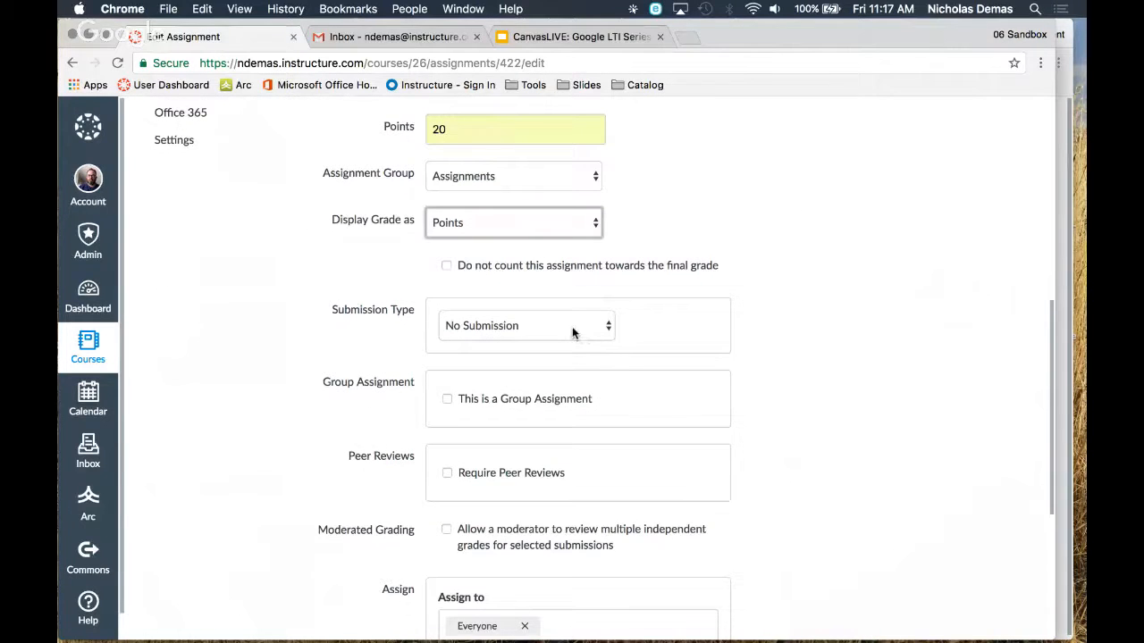
pyautogui.click(480, 376)
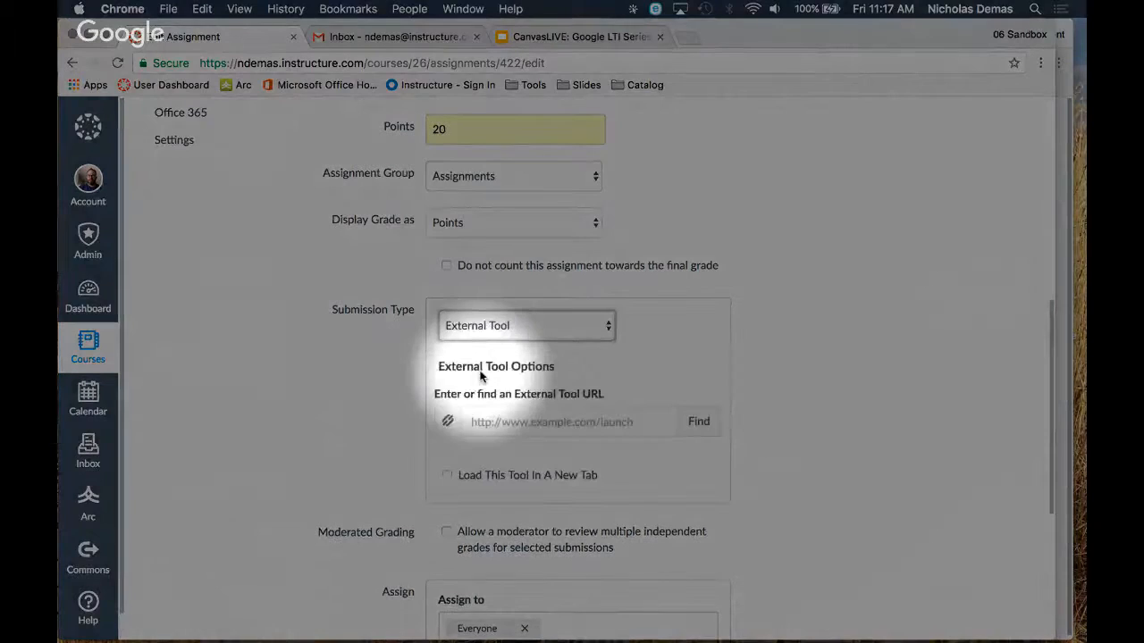
pyautogui.click(698, 424)
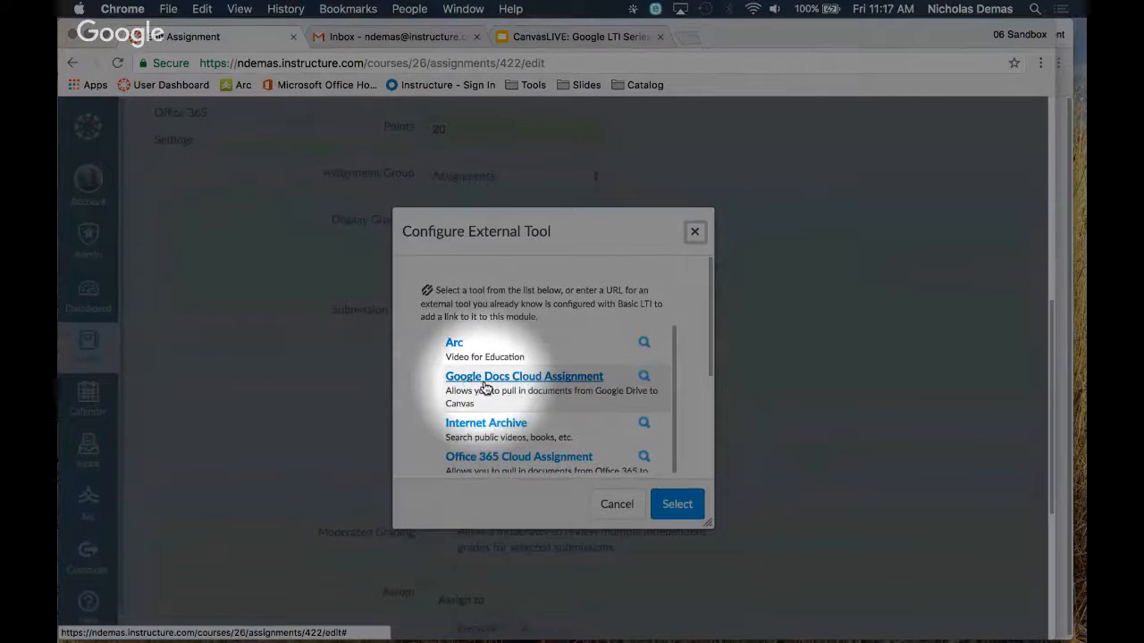
pyautogui.click(561, 382)
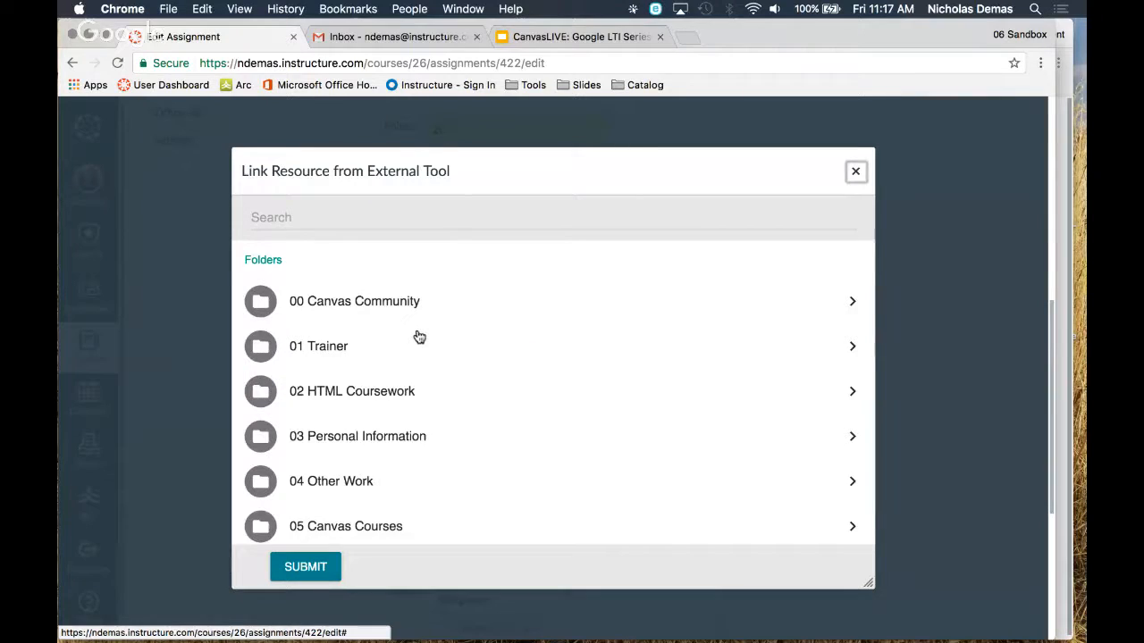
# Submit "04 Cloud Assignment Slide: Heart Chambers" from 00 Canvas Community > 00 Cloud Assignment > 00 Demo and confirm the external tool selection
pyautogui.click(424, 307)
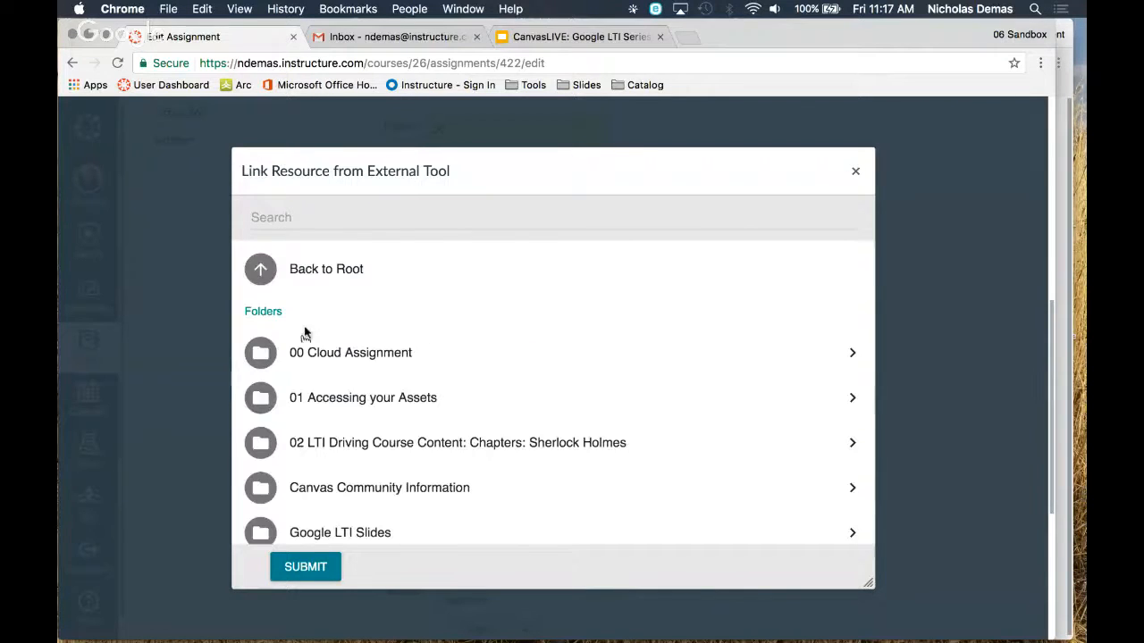
pyautogui.click(304, 357)
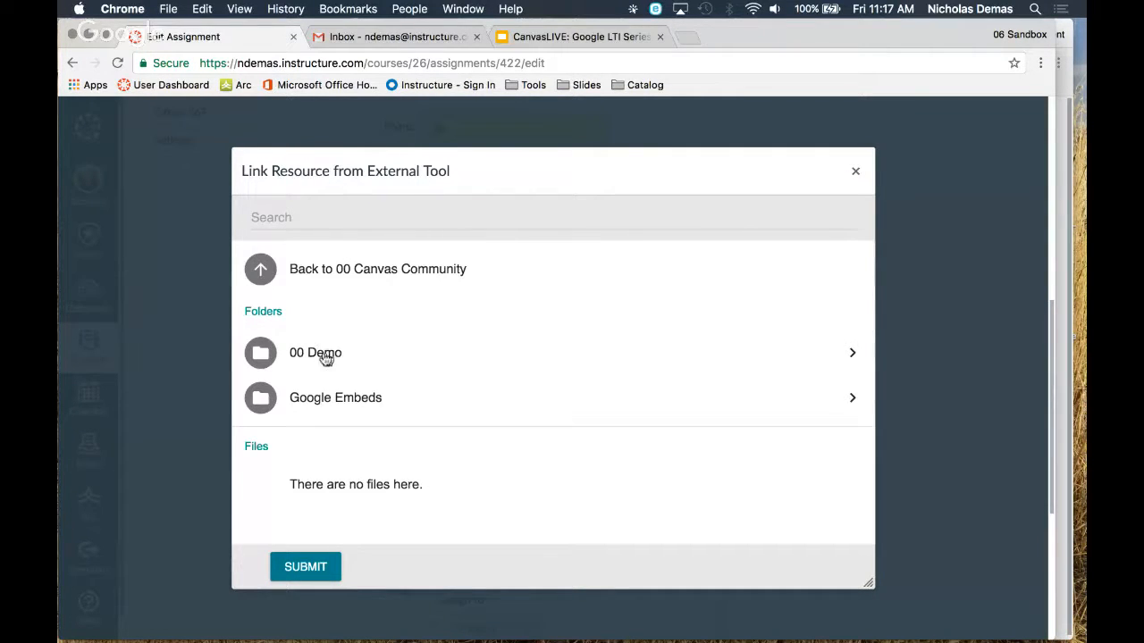
pyautogui.click(322, 357)
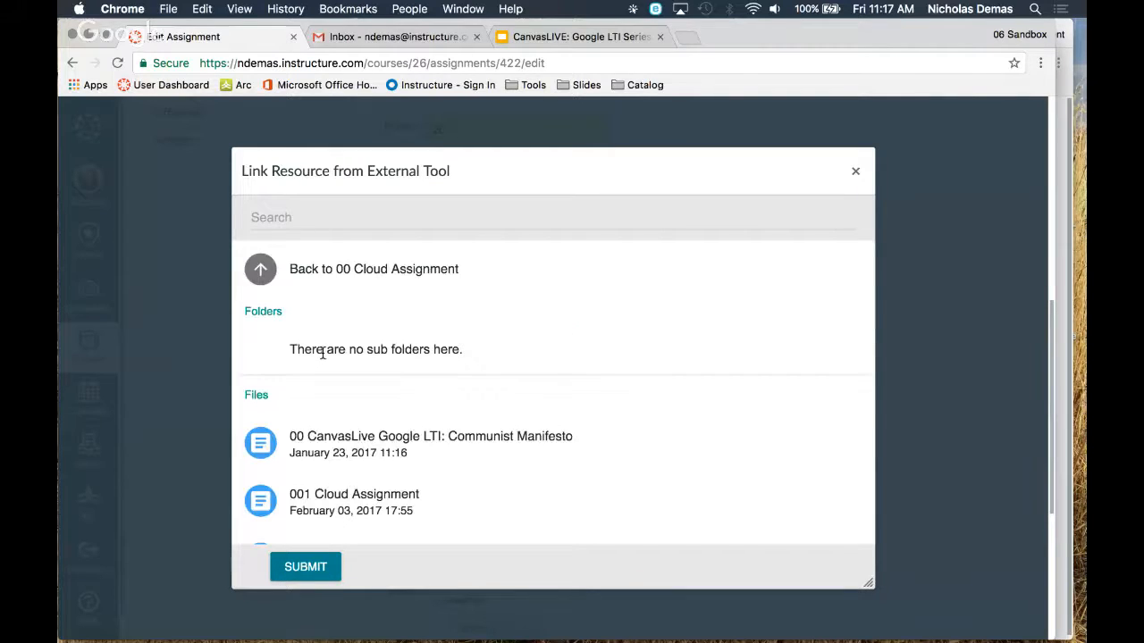
pyautogui.scroll(-5, 385, 344)
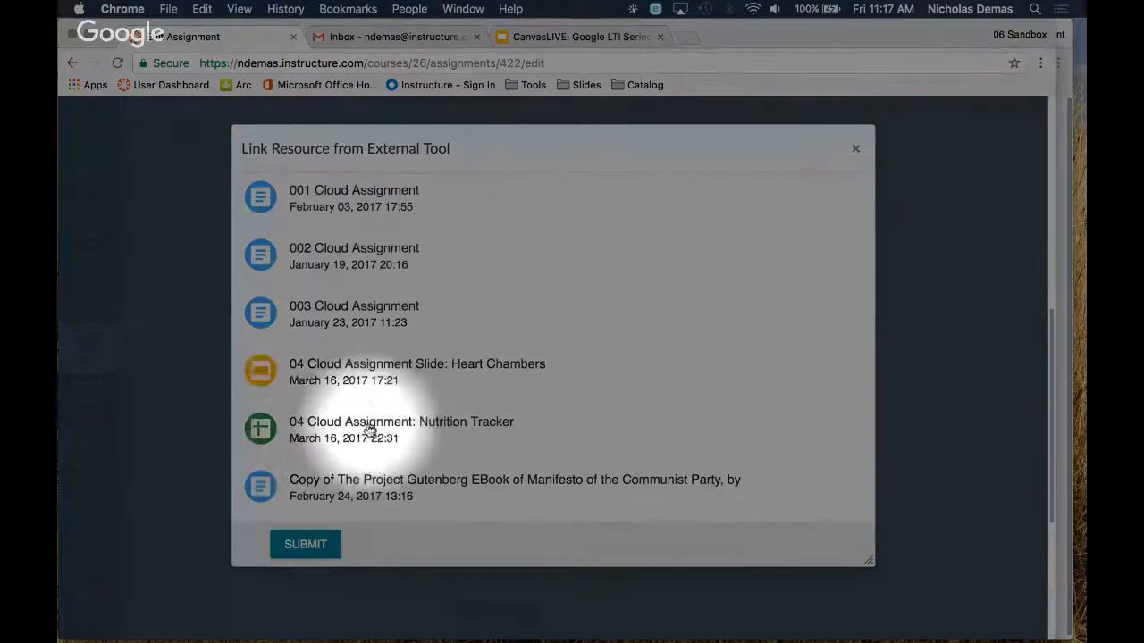
pyautogui.click(379, 373)
pyautogui.click(308, 552)
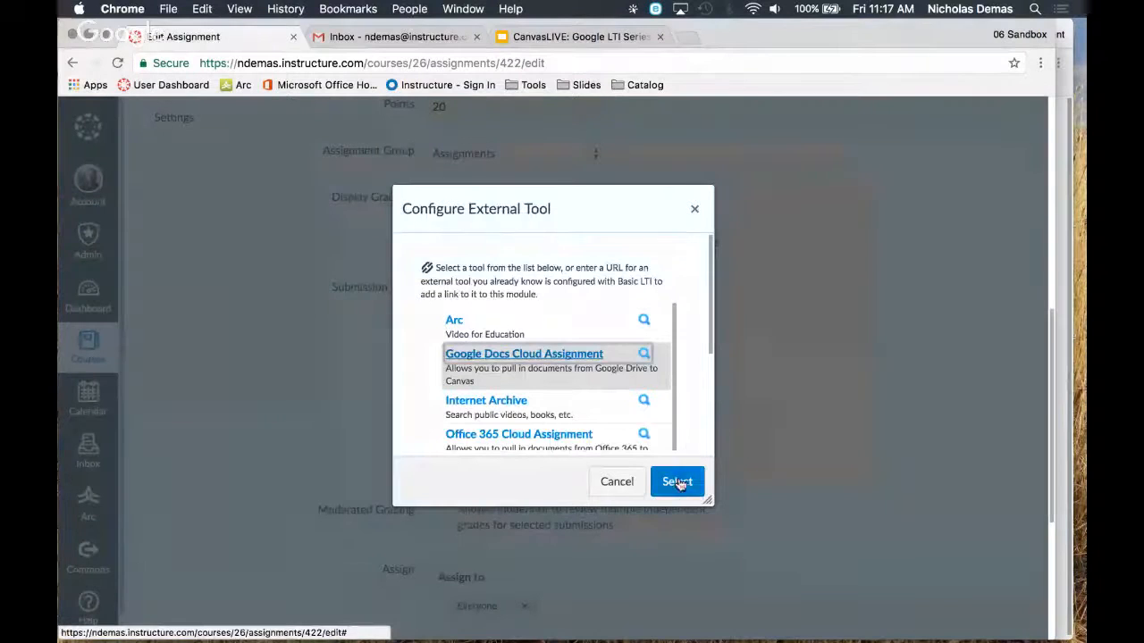
pyautogui.click(676, 481)
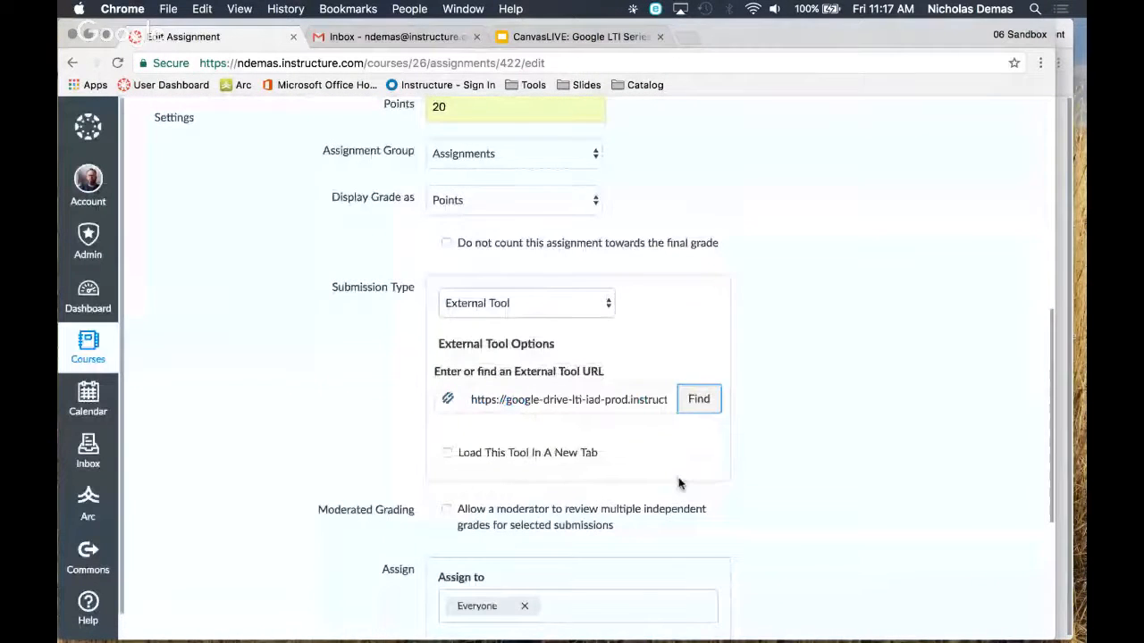
# Set the Slides assignment's due date to Mar 17 at 11:59pm for everyone, and save and publish it
pyautogui.scroll(-3, 678, 483)
pyautogui.click(662, 404)
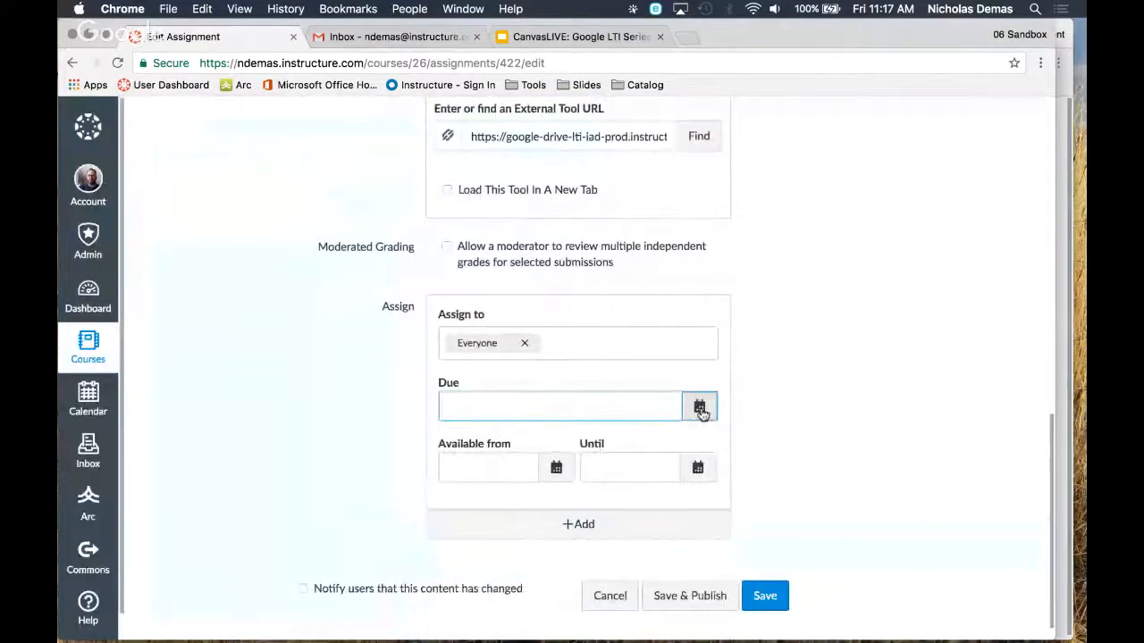
pyautogui.click(699, 409)
pyautogui.click(589, 528)
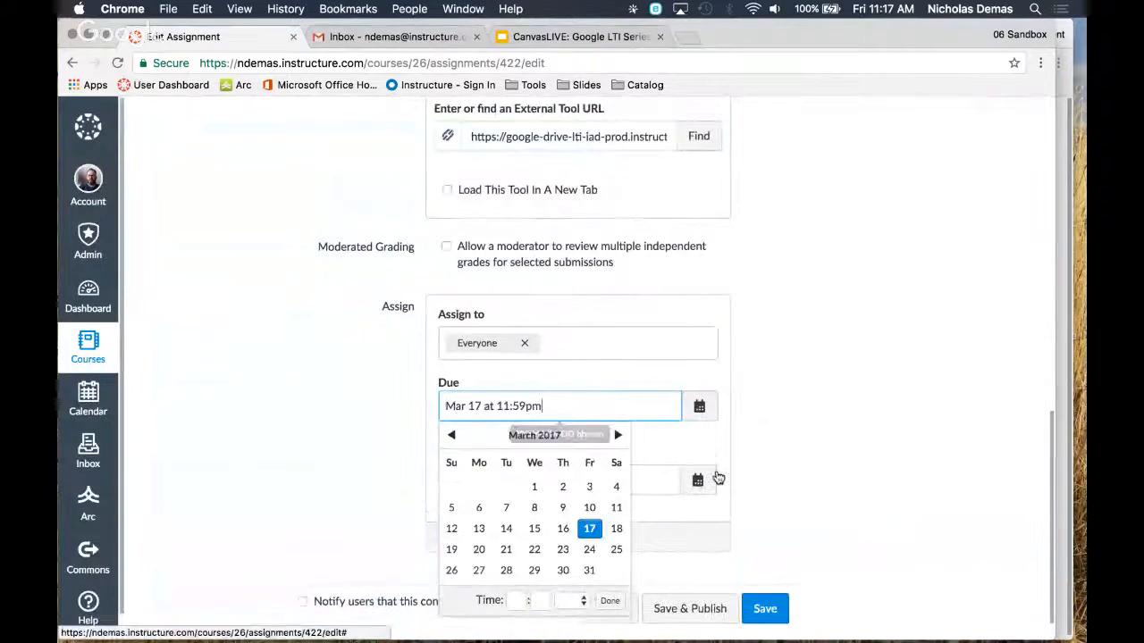
pyautogui.click(783, 457)
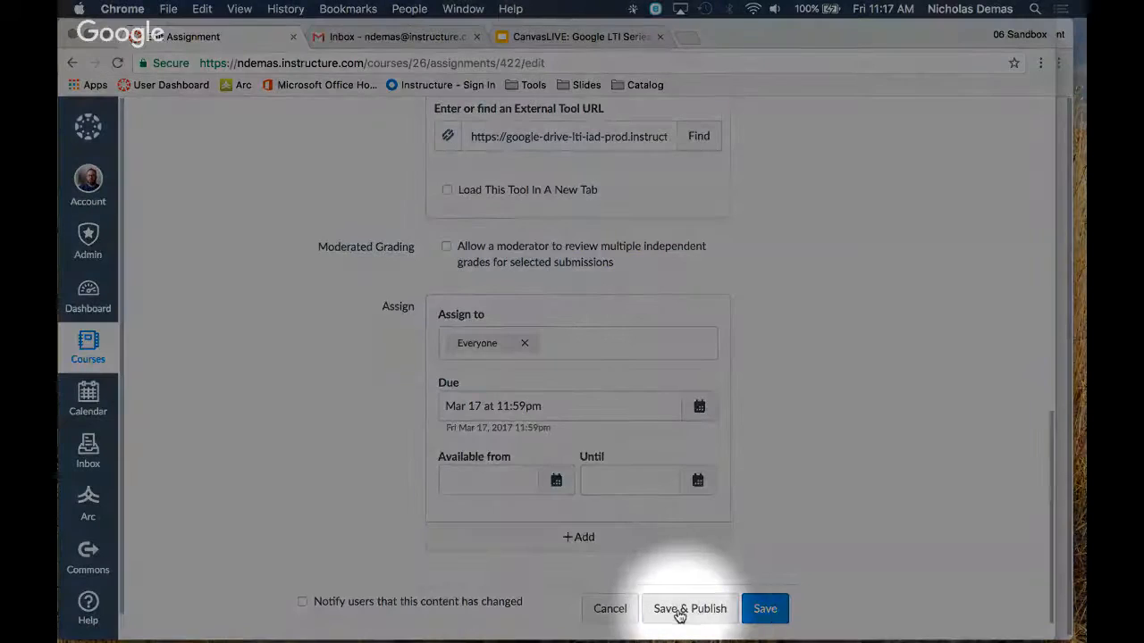
pyautogui.click(679, 611)
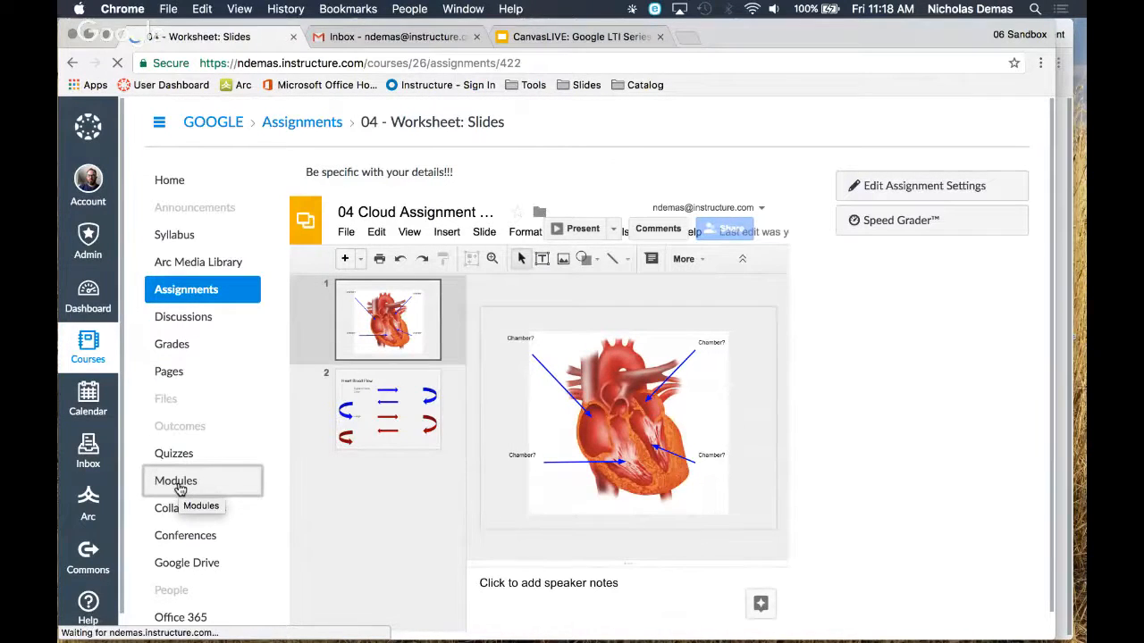
# Publish the Google LTI: Worksheet Wonders module from the course's modules list
pyautogui.click(179, 488)
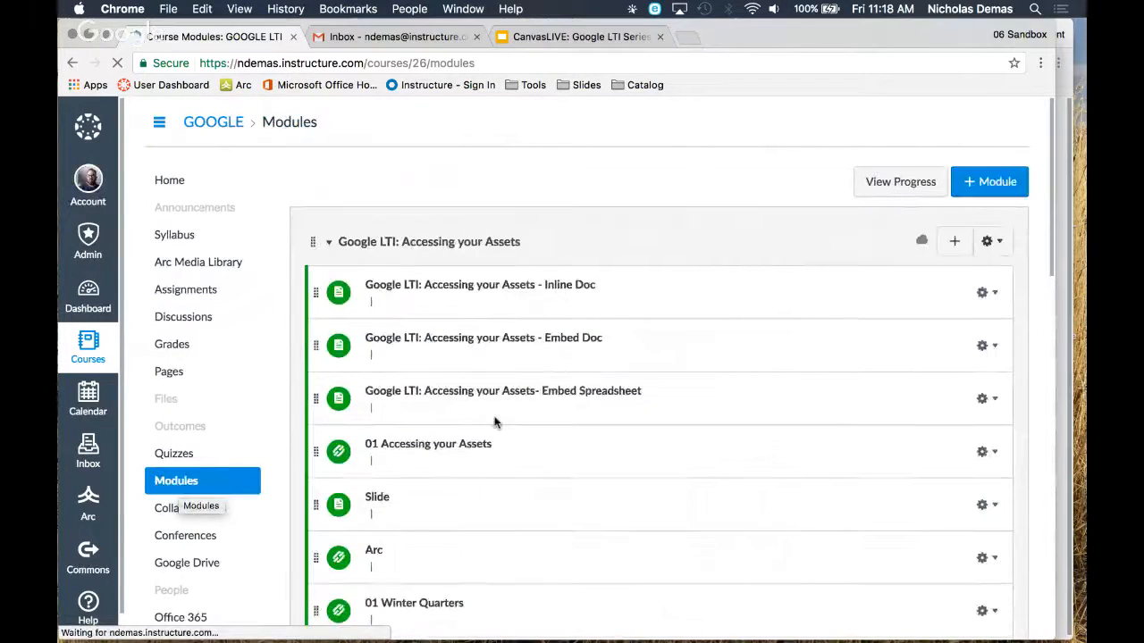
pyautogui.scroll(-4, 536, 415)
pyautogui.press('F1')
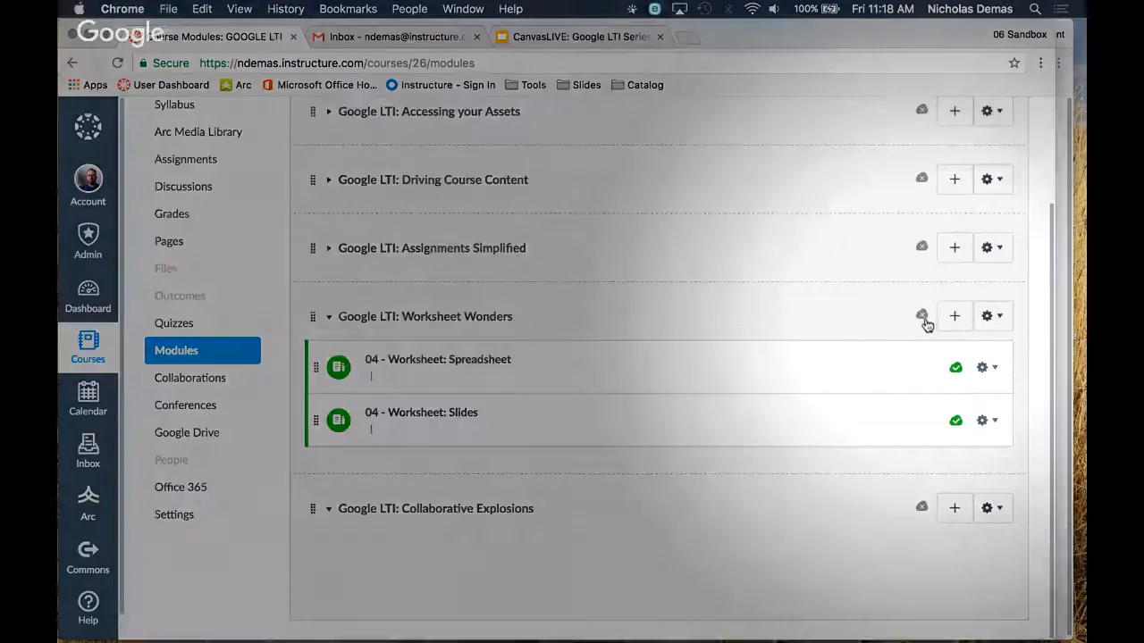
pyautogui.press('F1')
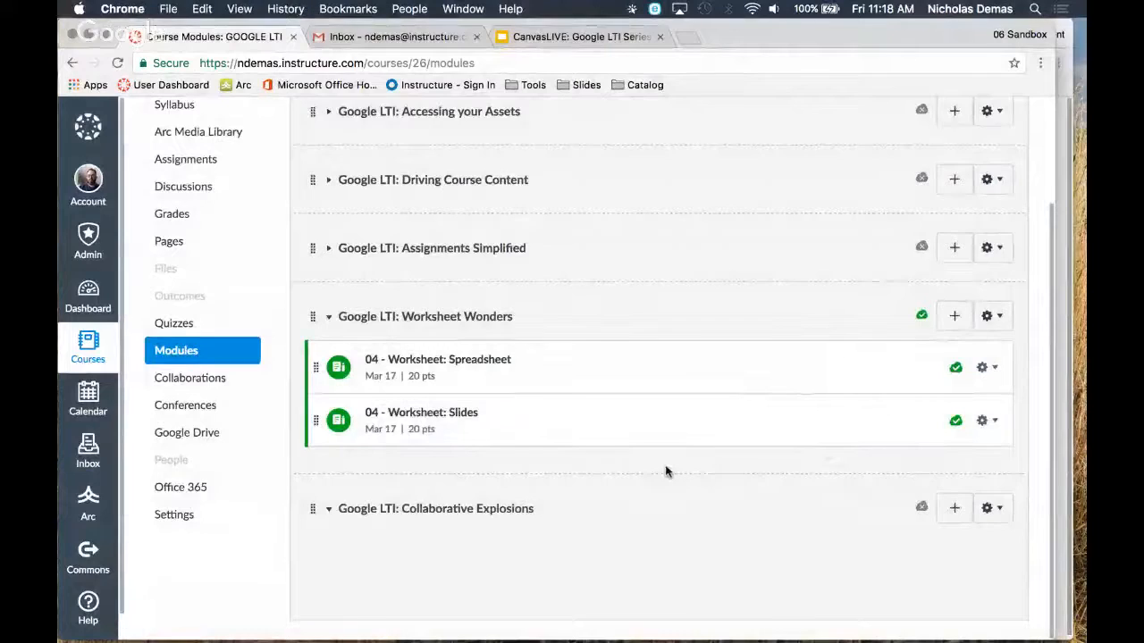
# Switch to the fake student's browser window and reload the GOOGLE course home page
pyautogui.scroll(1, 664, 470)
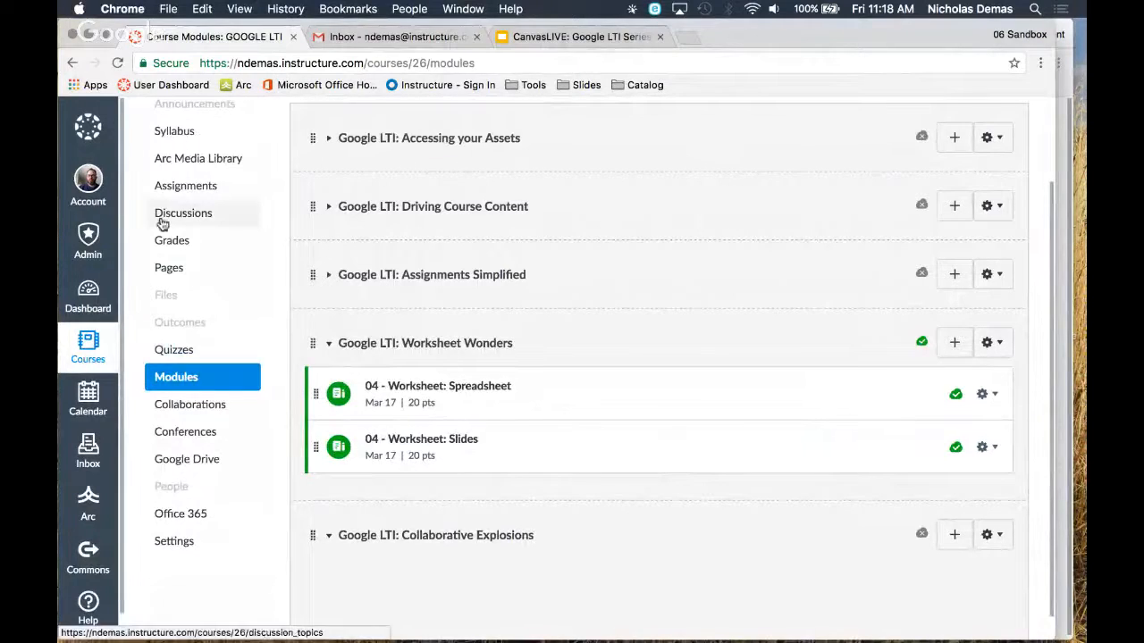
pyautogui.hotkey('ctrl', 'Up')
pyautogui.click(304, 151)
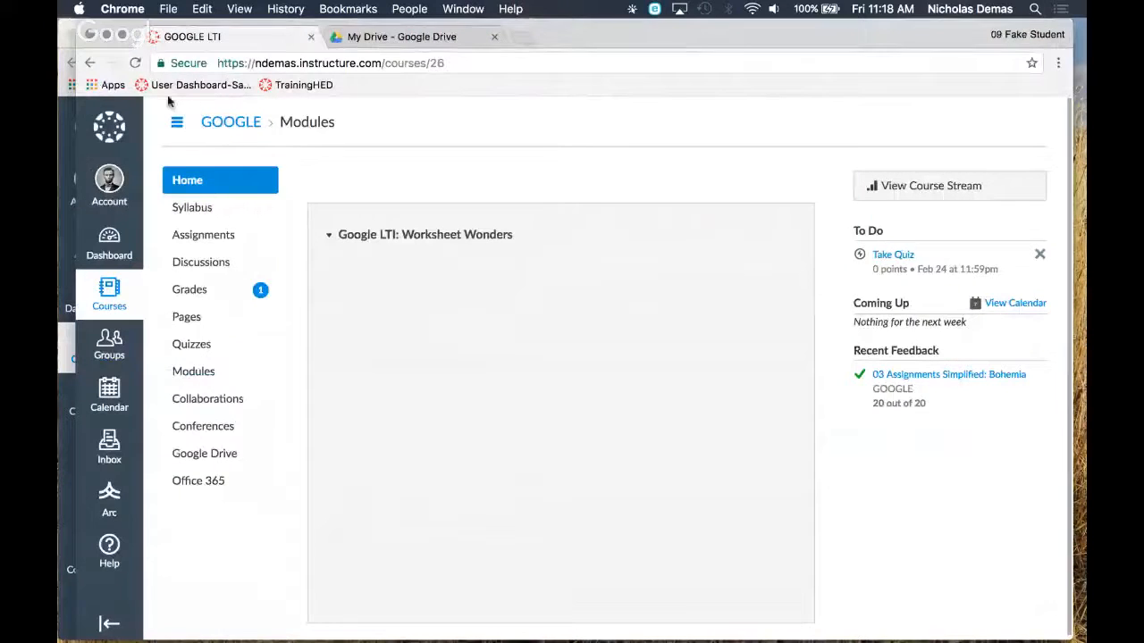
pyautogui.click(134, 74)
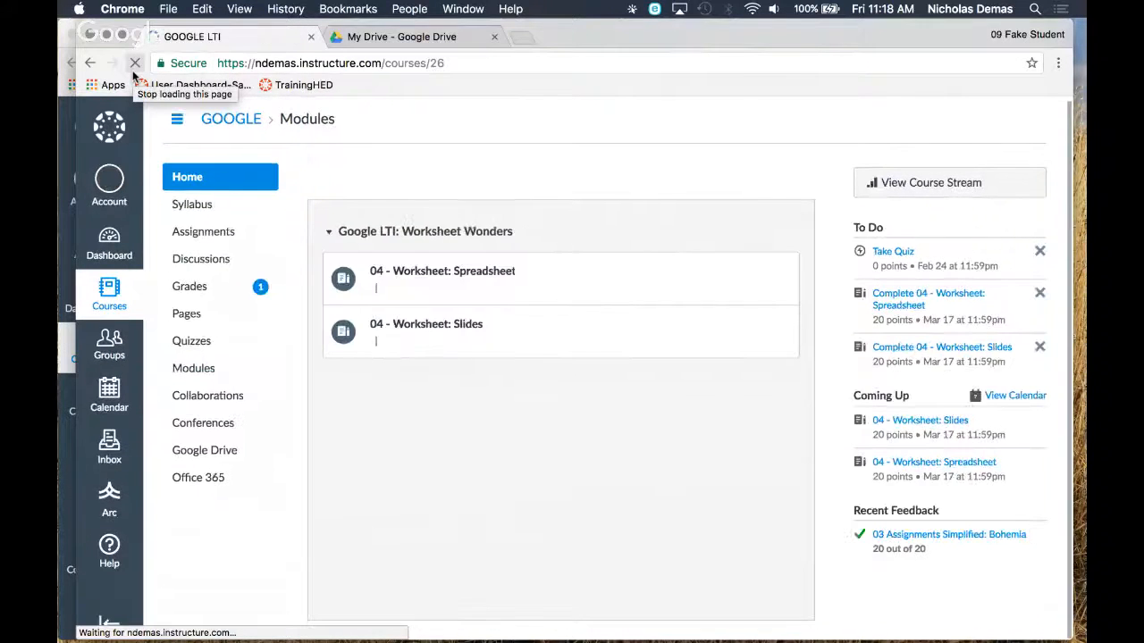
# Open the 04 - Worksheet: Spreadsheet assignment as the student and look over the embedded Nutrition Tracker copy
pyautogui.click(443, 279)
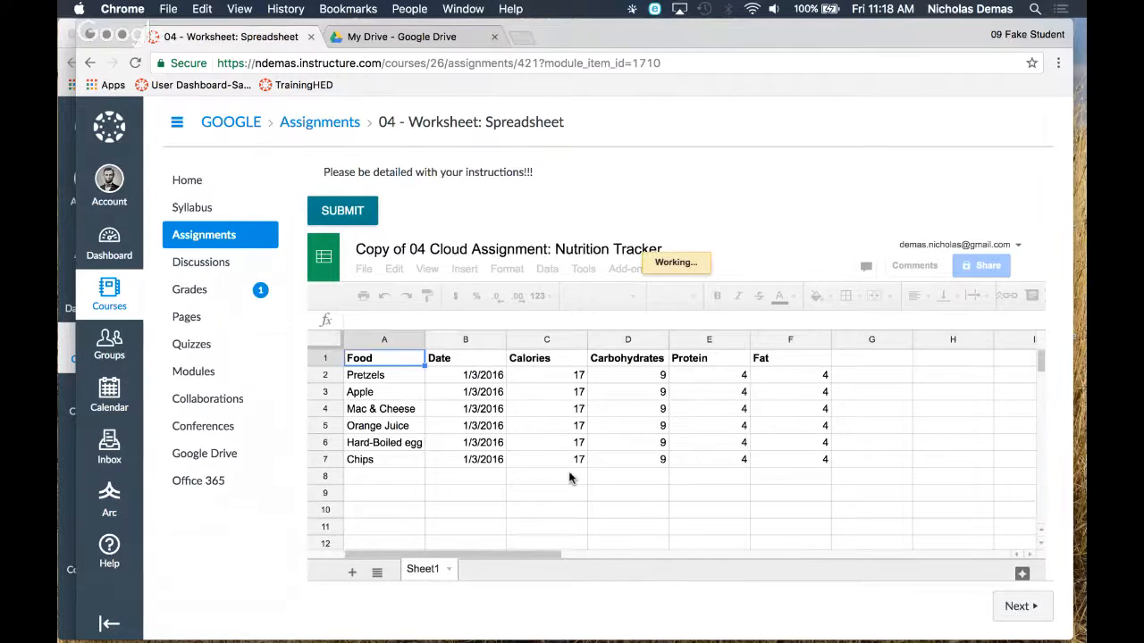
pyautogui.scroll(-1, 483, 554)
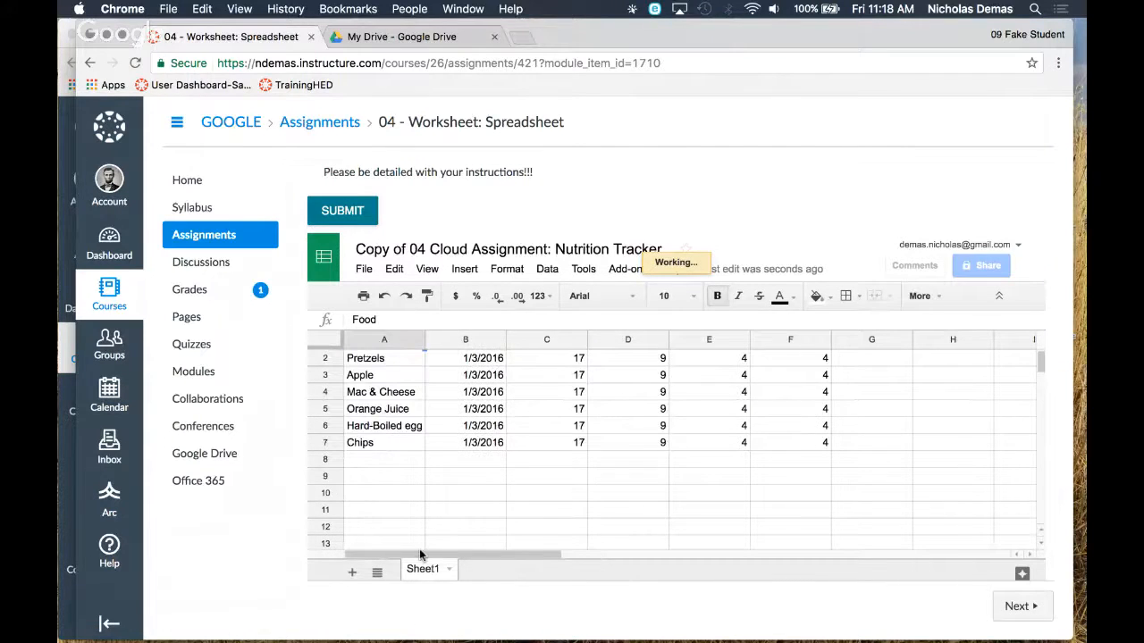
pyautogui.scroll(1, 480, 468)
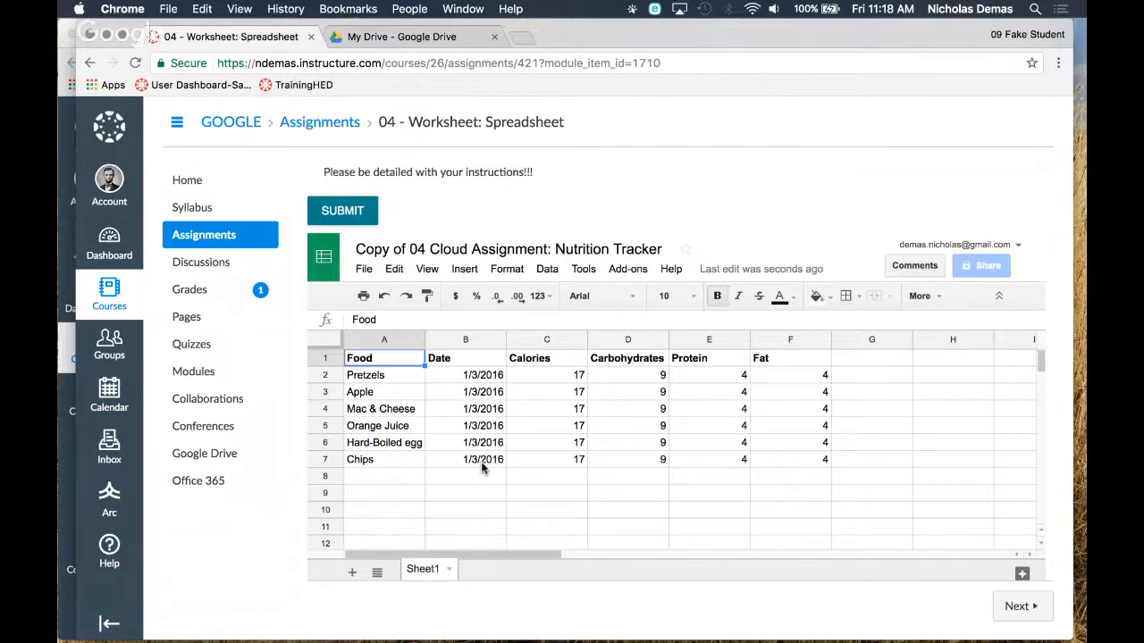
pyautogui.click(381, 478)
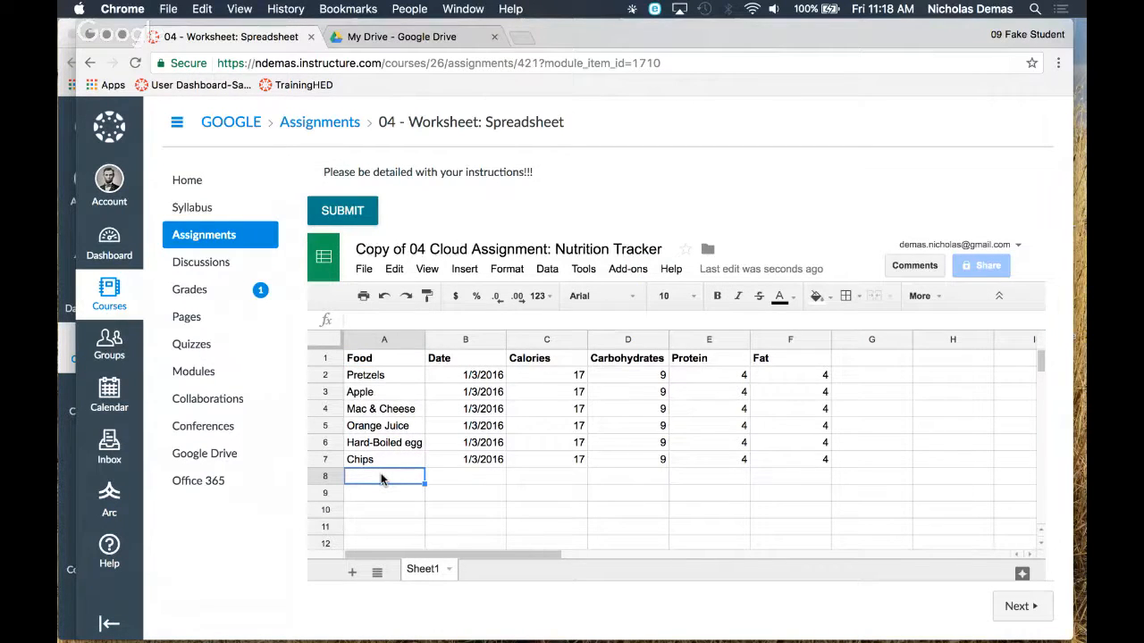
pyautogui.write('Club Soda')
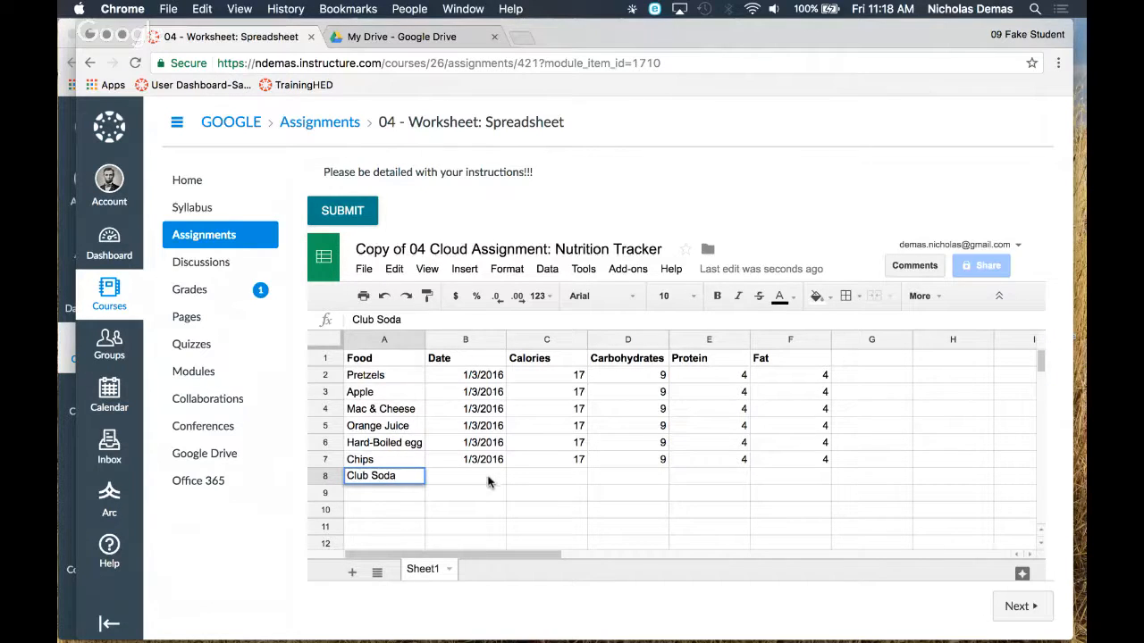
pyautogui.click(490, 479)
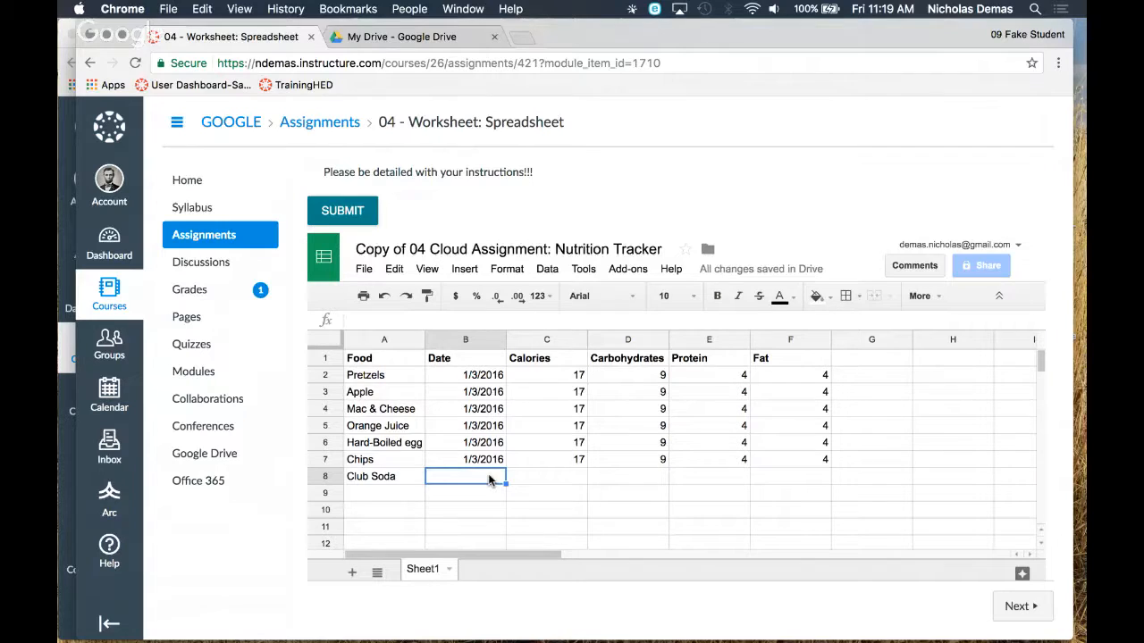
pyautogui.press('Left')
pyautogui.press('Delete')
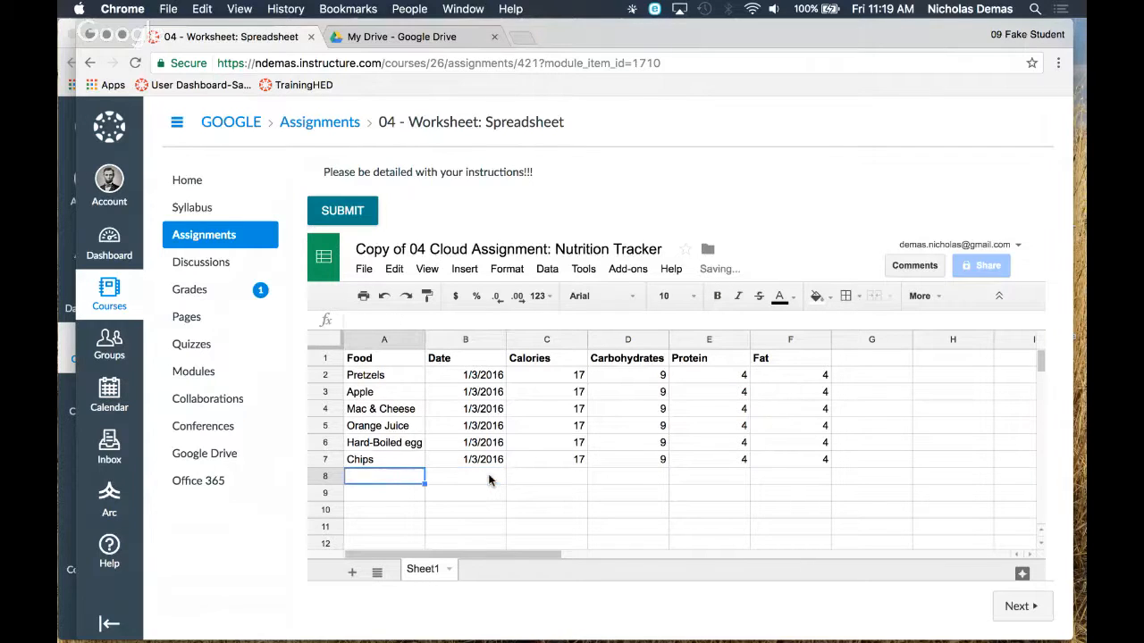
pyautogui.write('Gu')
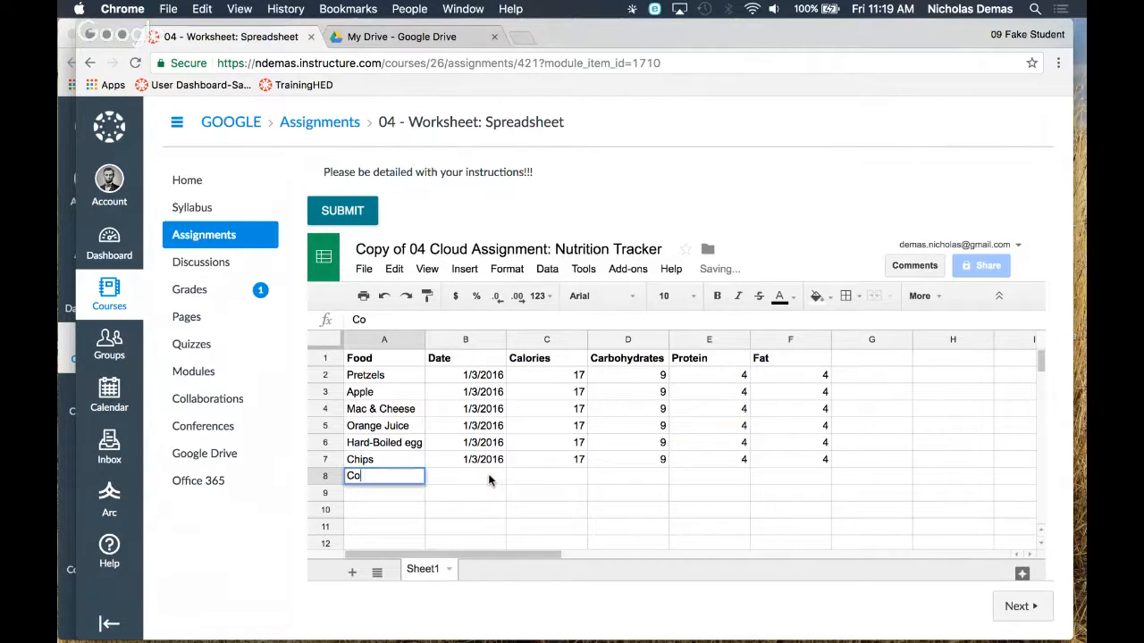
pyautogui.press('BackSpace')
pyautogui.press('BackSpace')
# Enter Guinness Stew as the food in cell A8 with the date 3/17/17 in B8
pyautogui.write('Guinness STu')
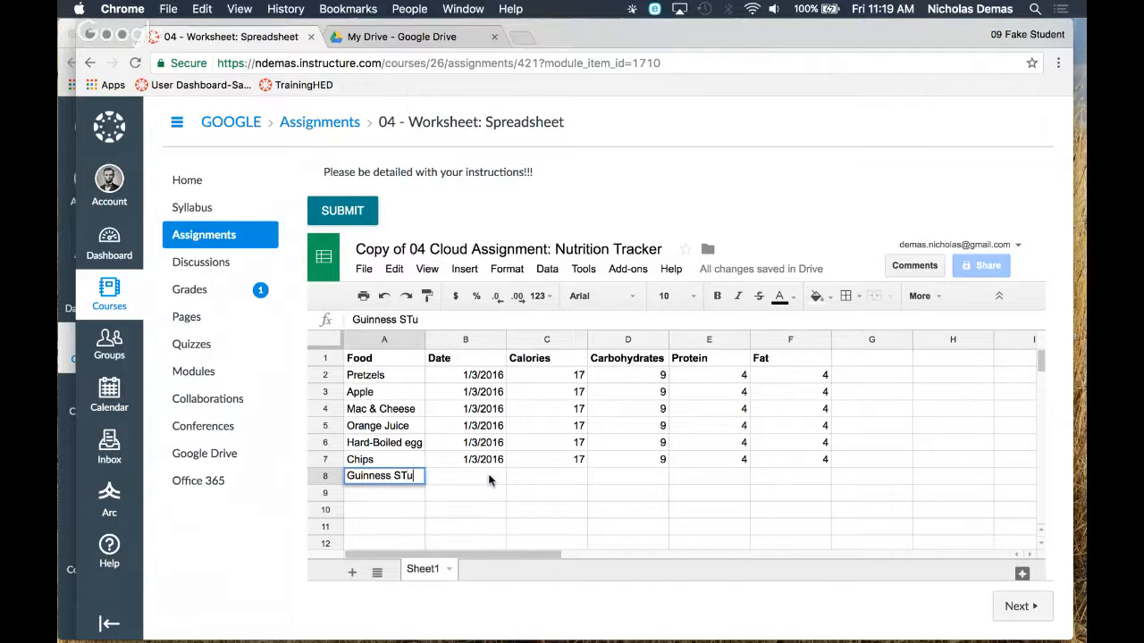
pyautogui.press('BackSpace')
pyautogui.write('tew')
pyautogui.press('Tab')
pyautogui.write('2/')
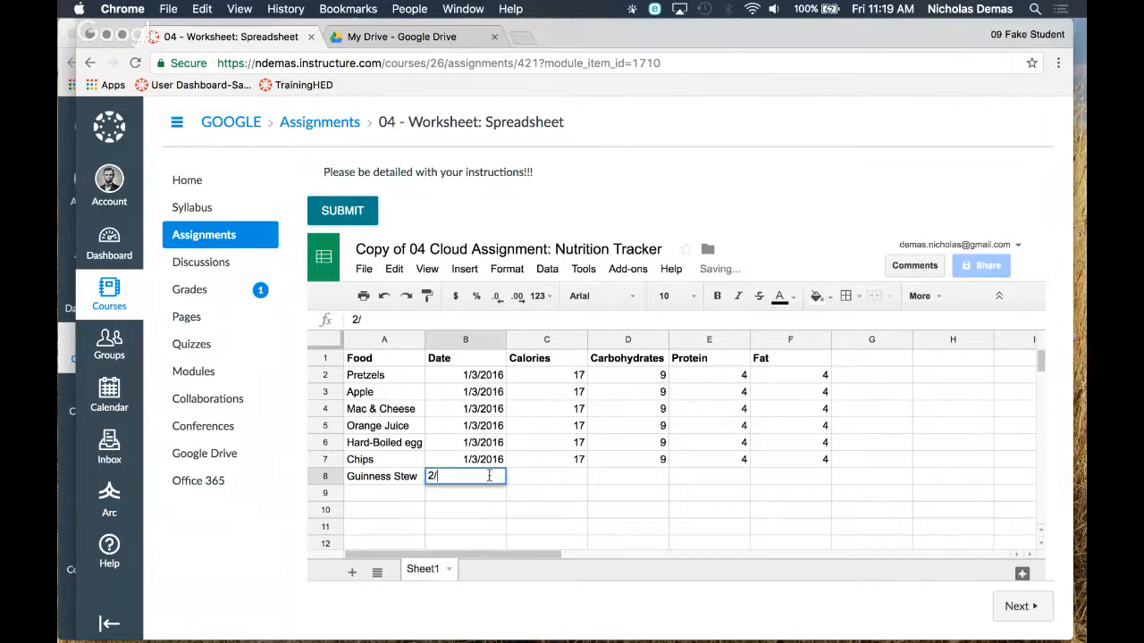
pyautogui.press('BackSpace')
pyautogui.press('BackSpace')
pyautogui.write('3')
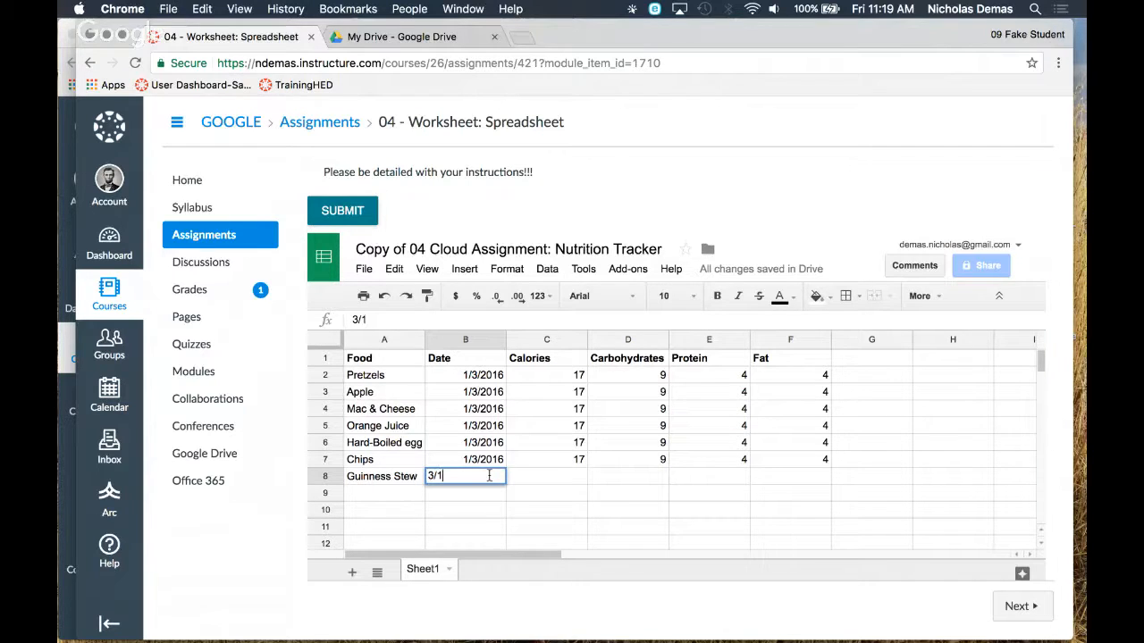
pyautogui.write('/17/17')
pyautogui.press('Tab')
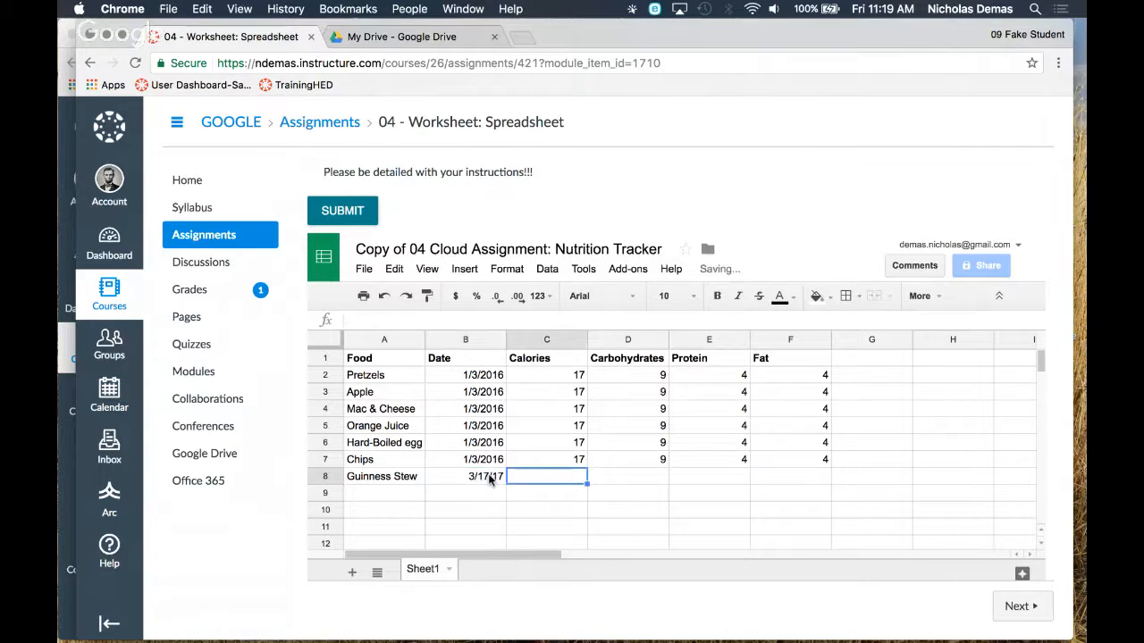
# Fill in the Guinness Stew row with 200 calories, 4 carbohydrates, 20 protein and 15 fat
pyautogui.write('200')
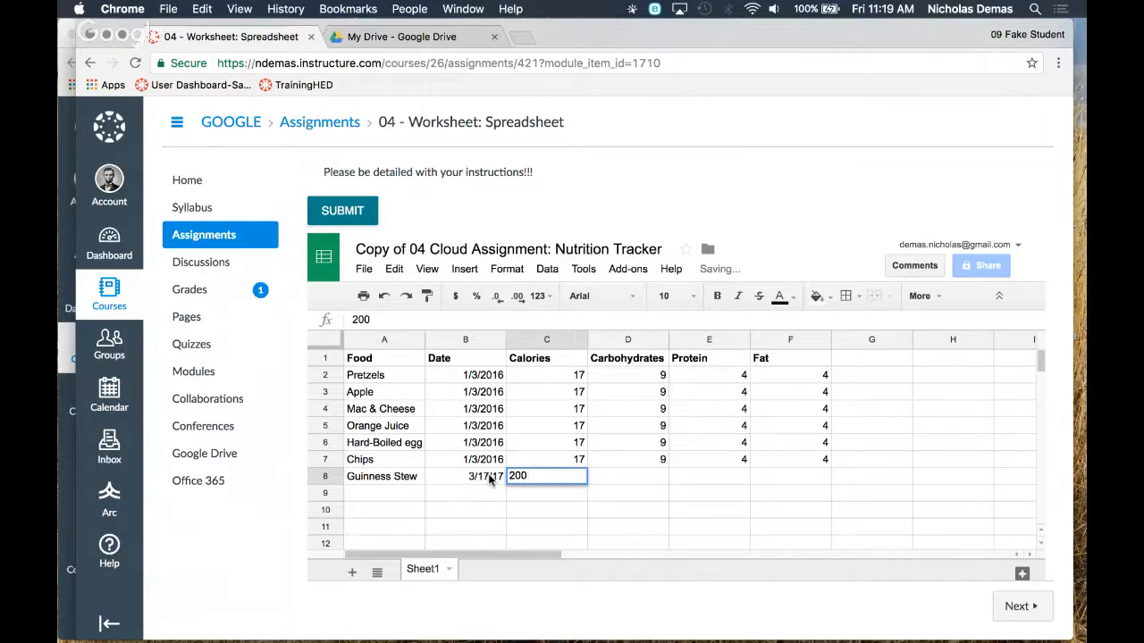
pyautogui.press('Tab')
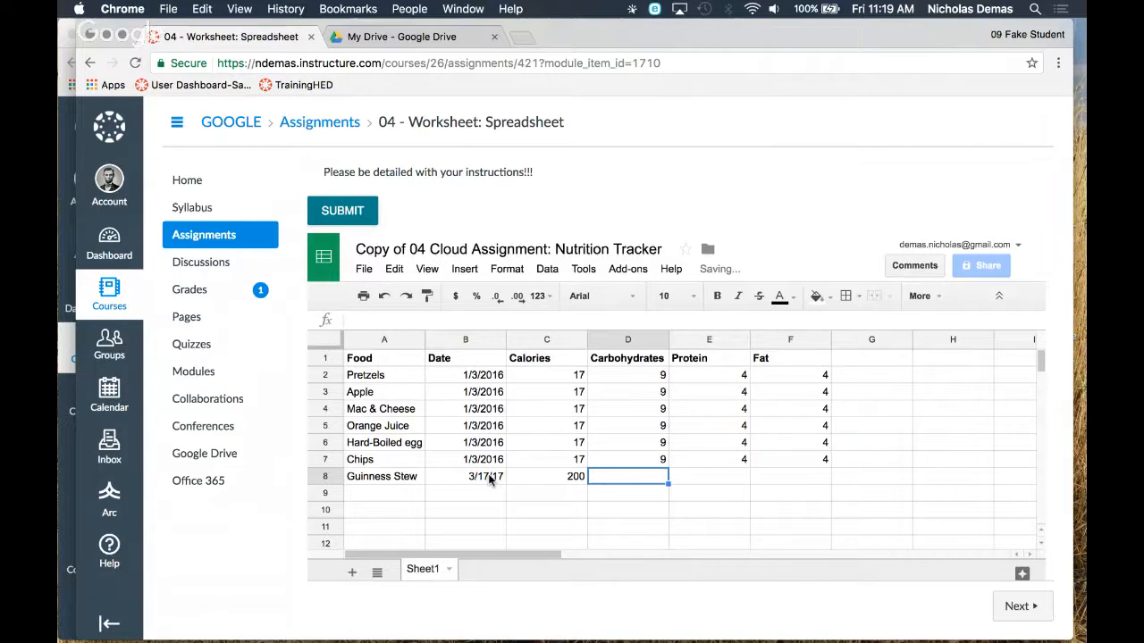
pyautogui.write('4')
pyautogui.press('Tab')
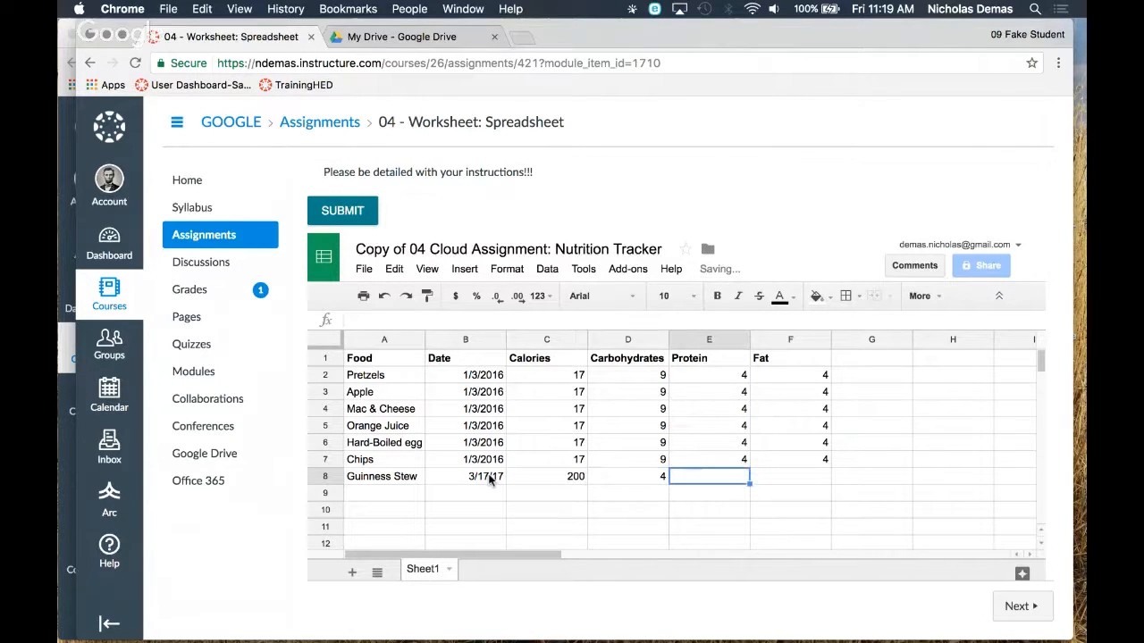
pyautogui.write('20')
pyautogui.press('Tab')
pyautogui.write('1')
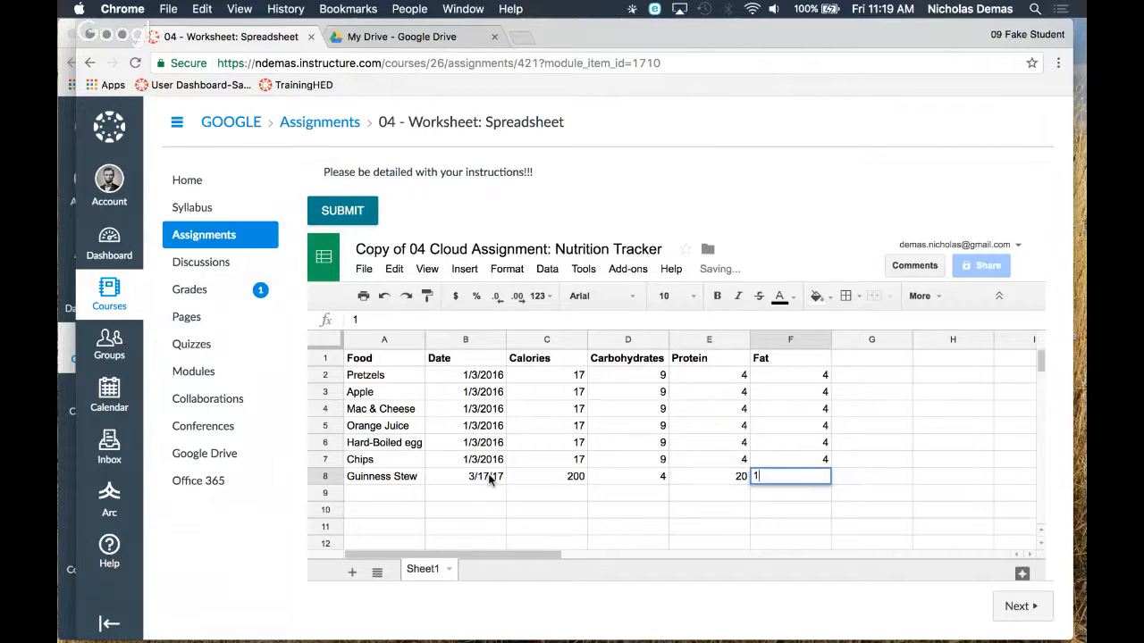
pyautogui.press('Return')
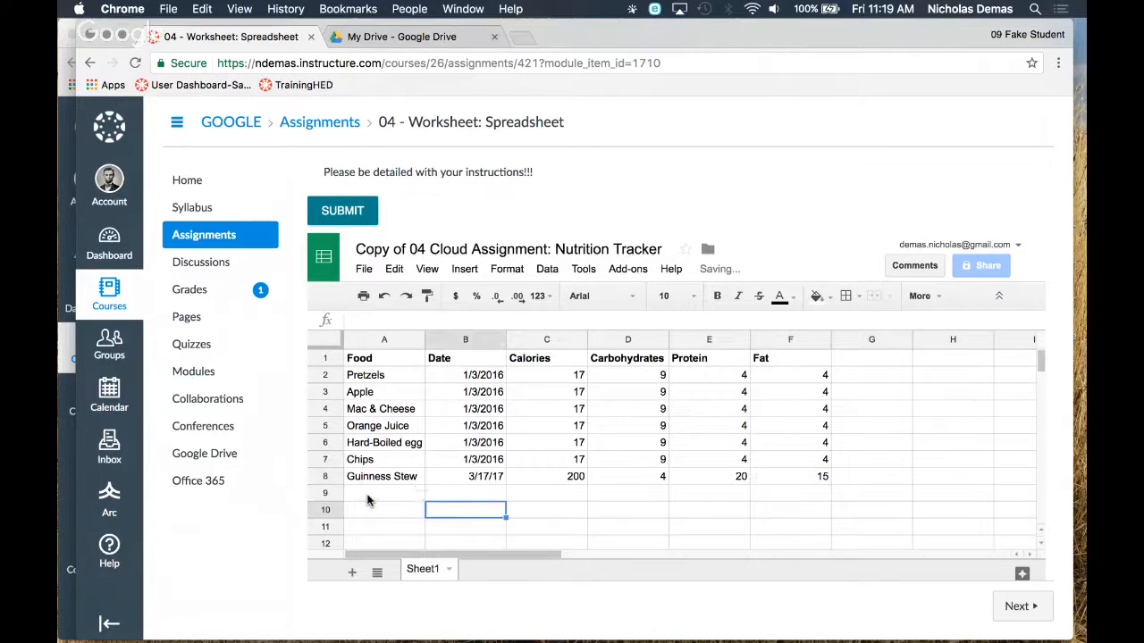
# Enter Soda Bread as the food in cell A9 with the date 3/17/17 in B9
pyautogui.click(367, 500)
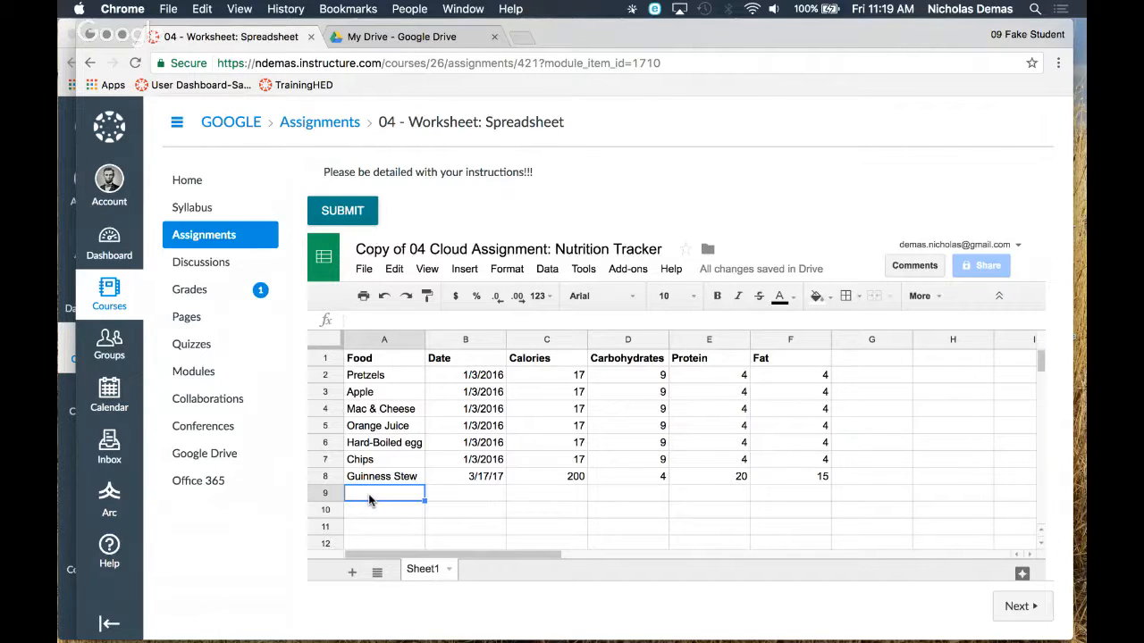
pyautogui.scroll(-3, 538, 425)
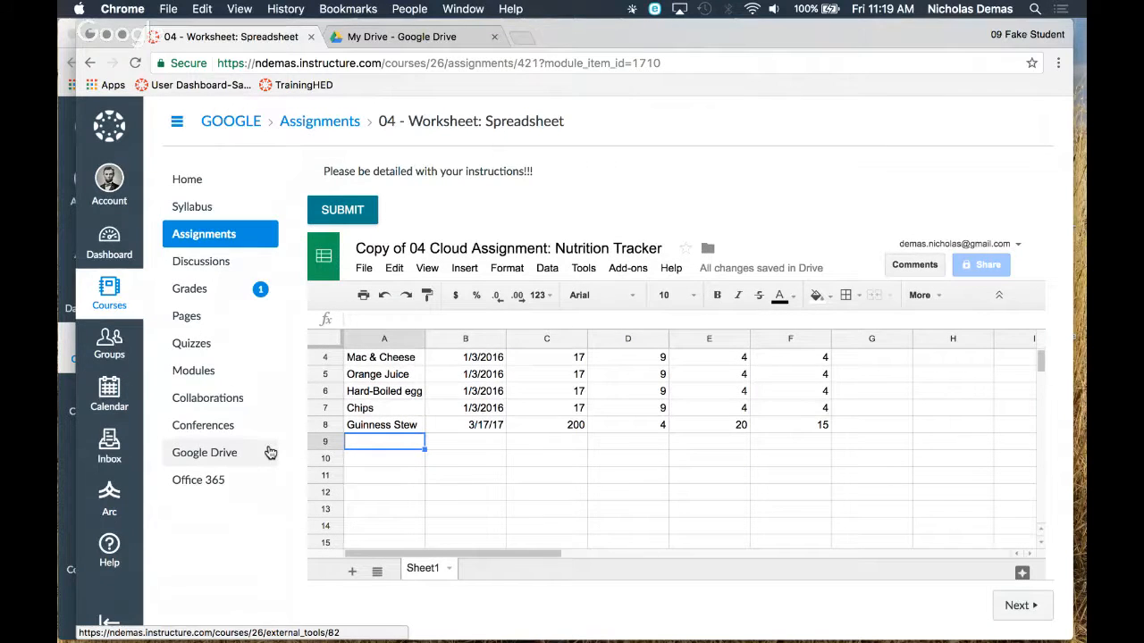
pyautogui.click(370, 441)
pyautogui.write('S')
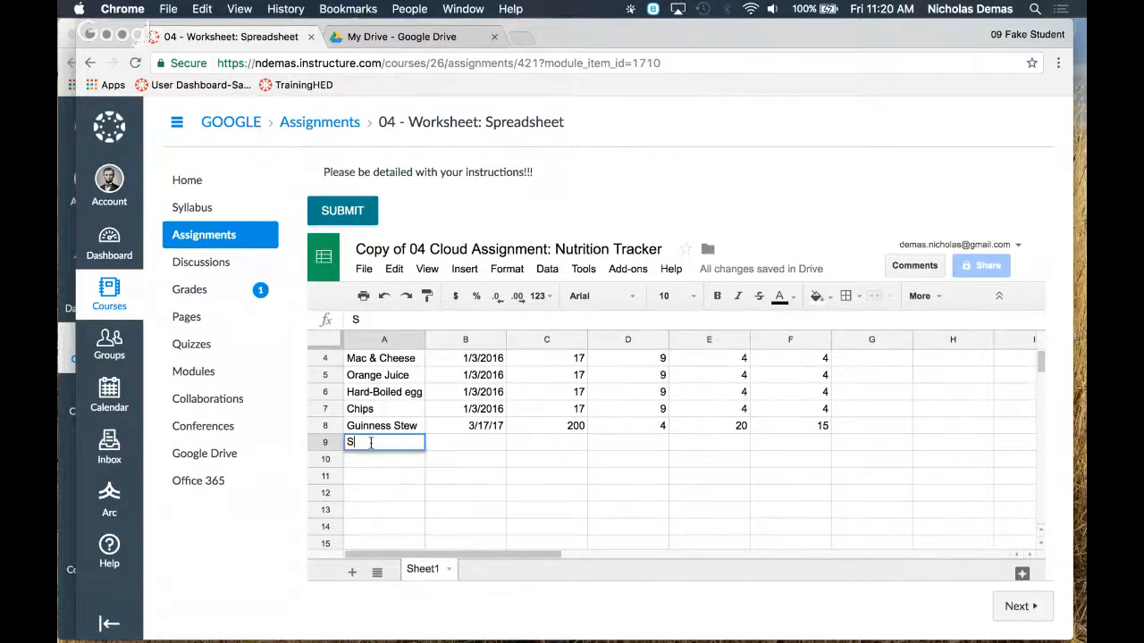
pyautogui.write('oda Bread')
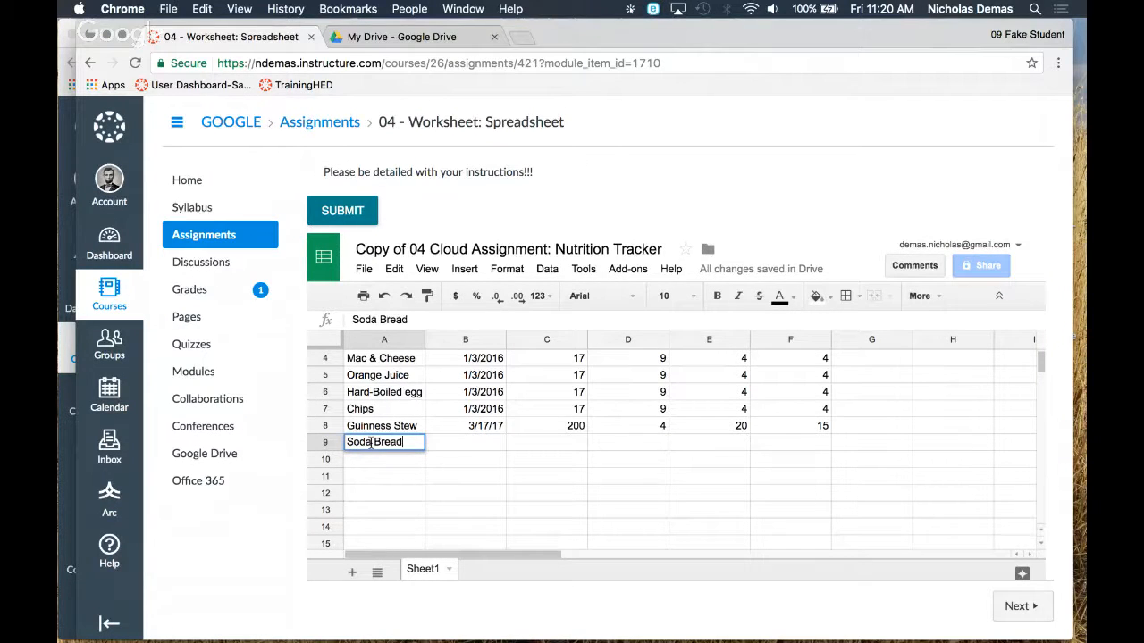
pyautogui.press('Tab')
pyautogui.write('3/17')
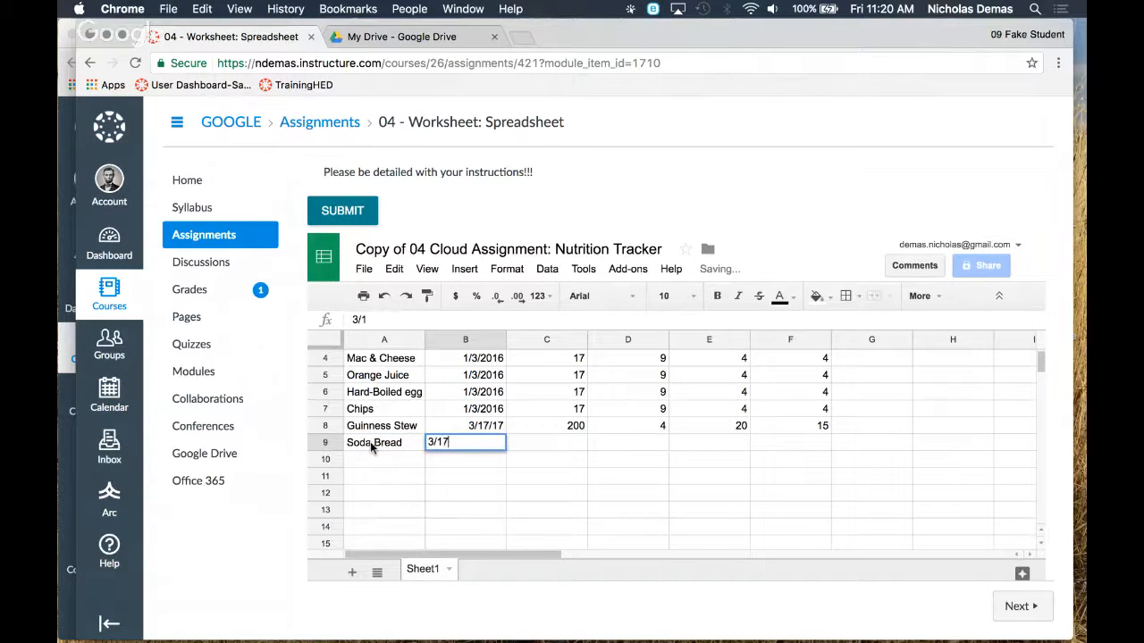
pyautogui.write('/17')
pyautogui.press('Tab')
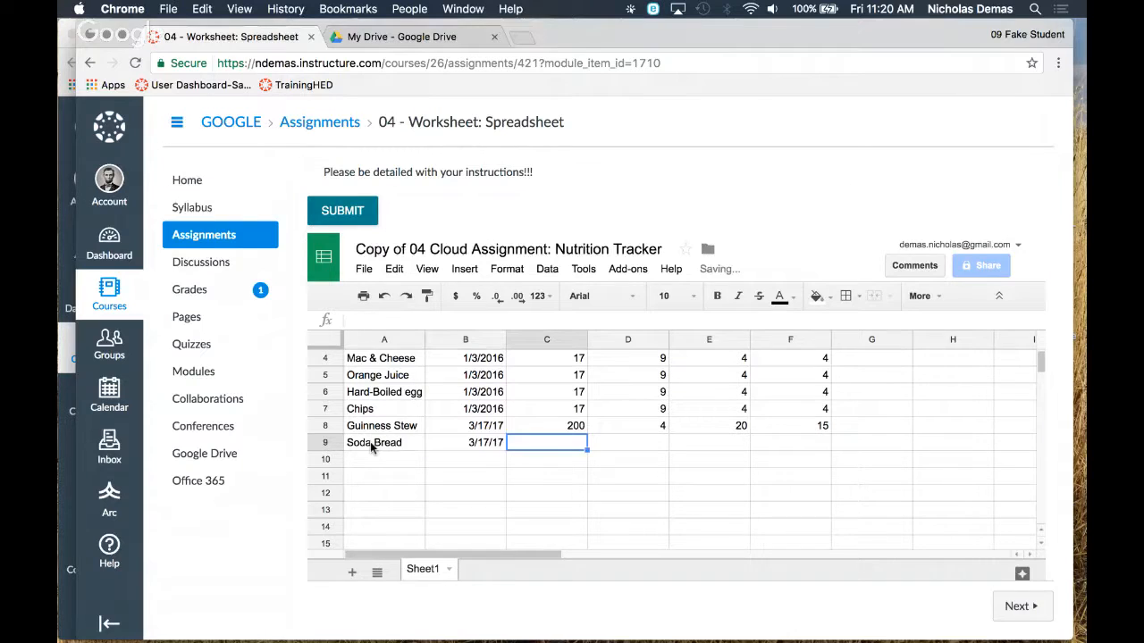
# Fill in the Soda Bread row with 100 calories, 25 carbohydrates, 2 protein and 3 fat
pyautogui.write('100')
pyautogui.press('Tab')
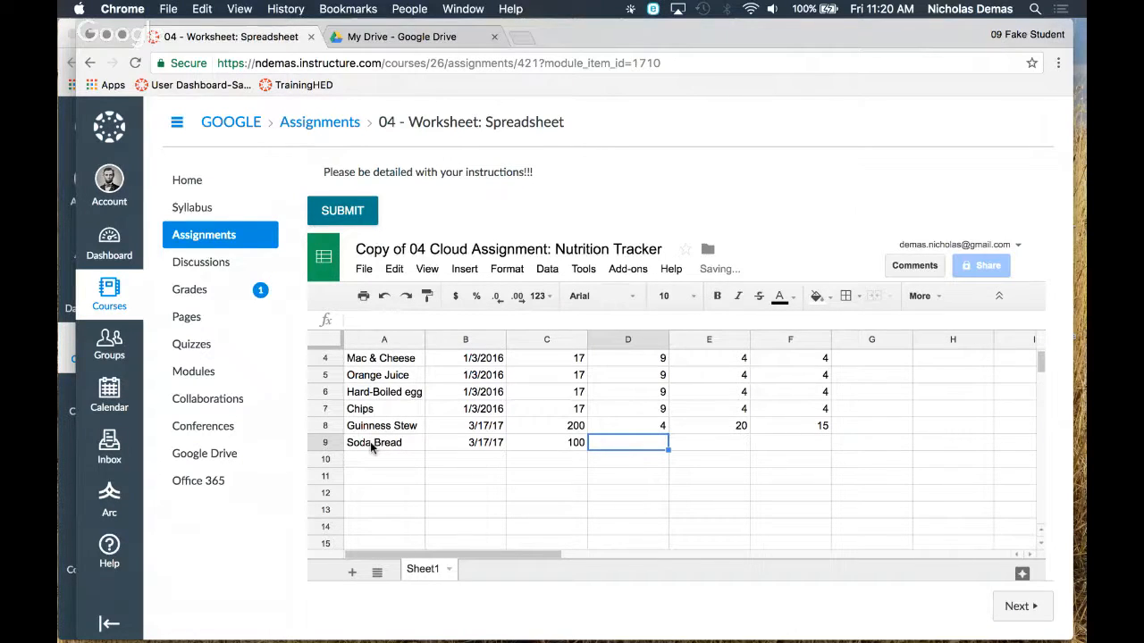
pyautogui.write('25')
pyautogui.press('Tab')
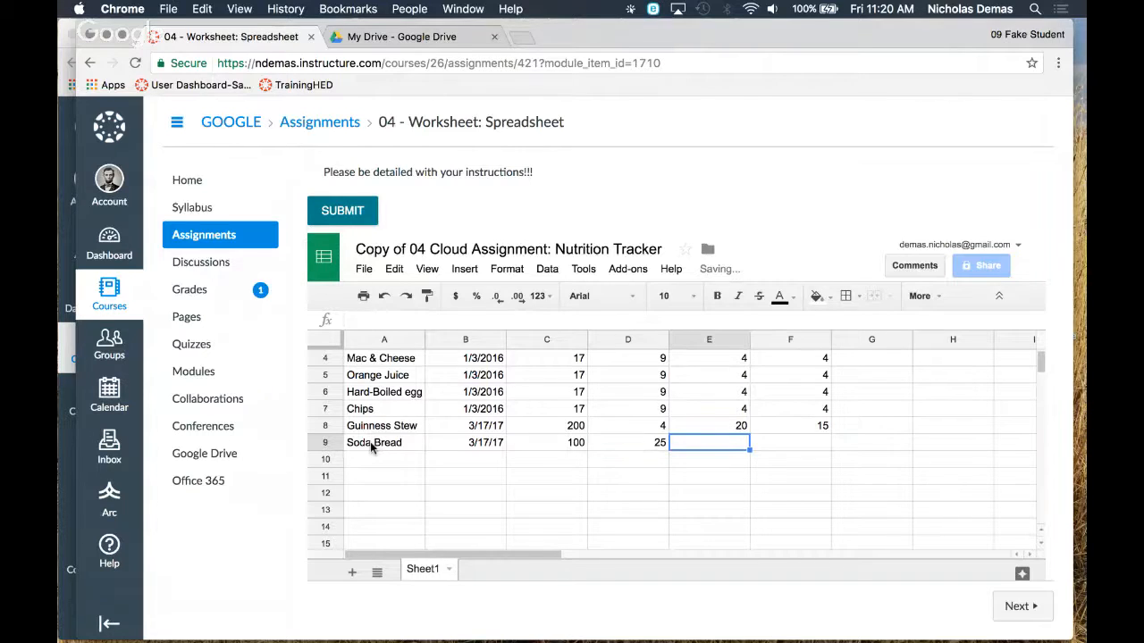
pyautogui.write('2')
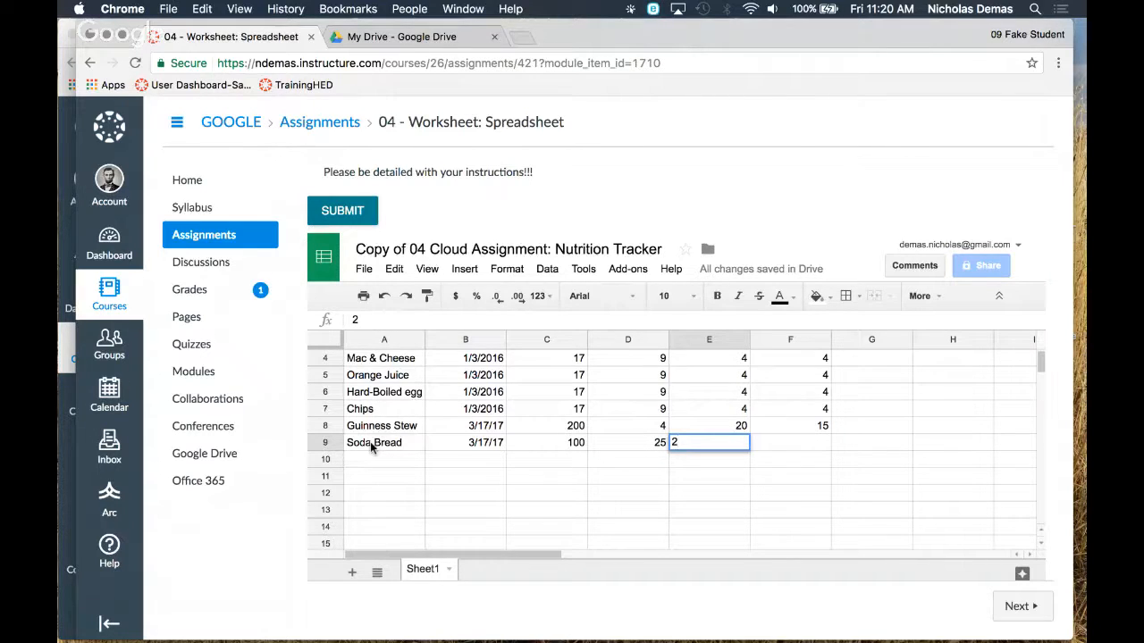
pyautogui.press('Tab')
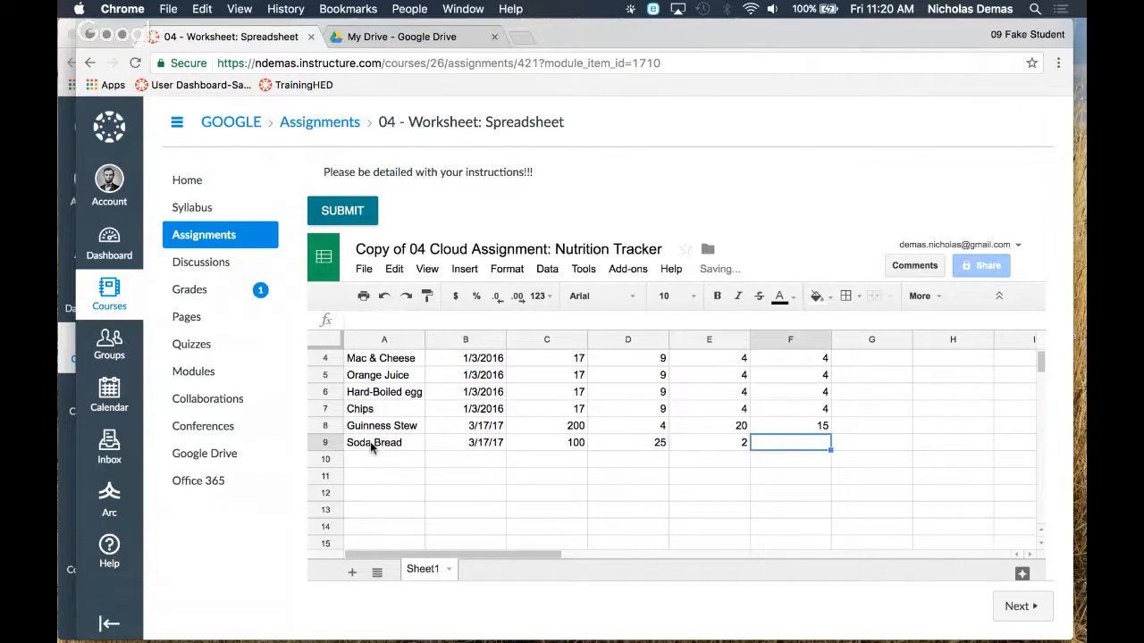
pyautogui.write('3')
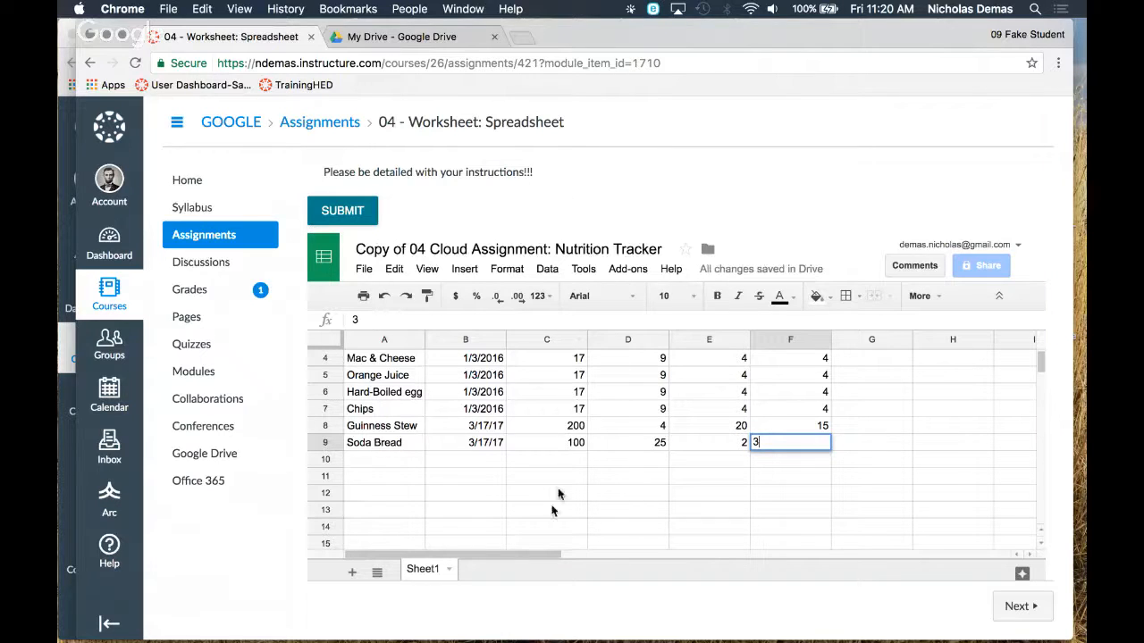
pyautogui.scroll(1, 518, 531)
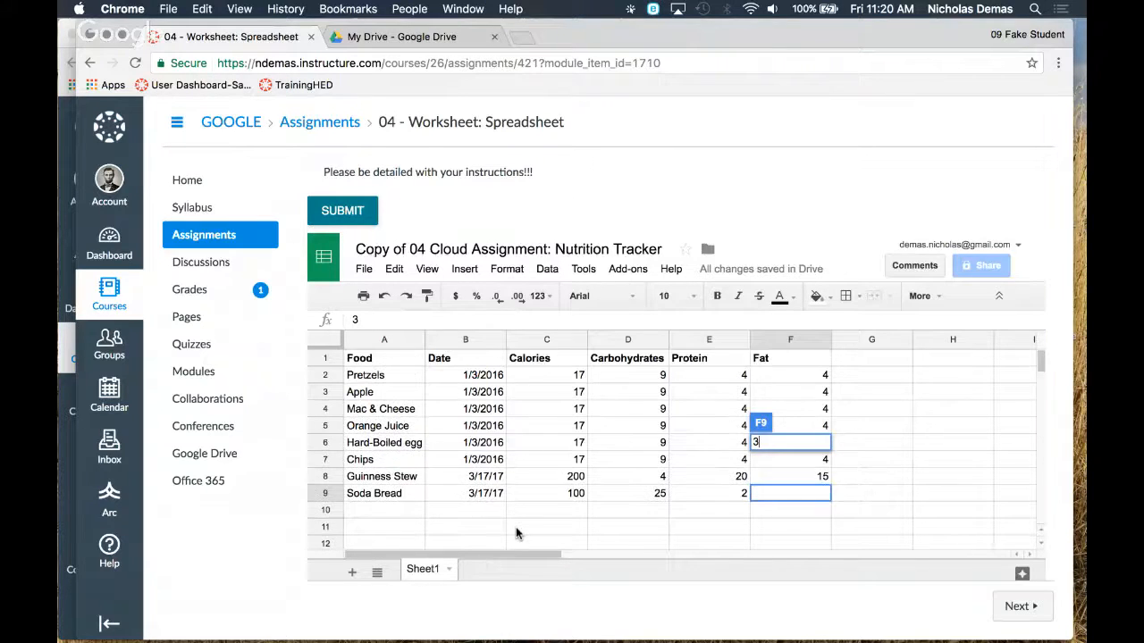
pyautogui.click(782, 500)
pyautogui.click(823, 527)
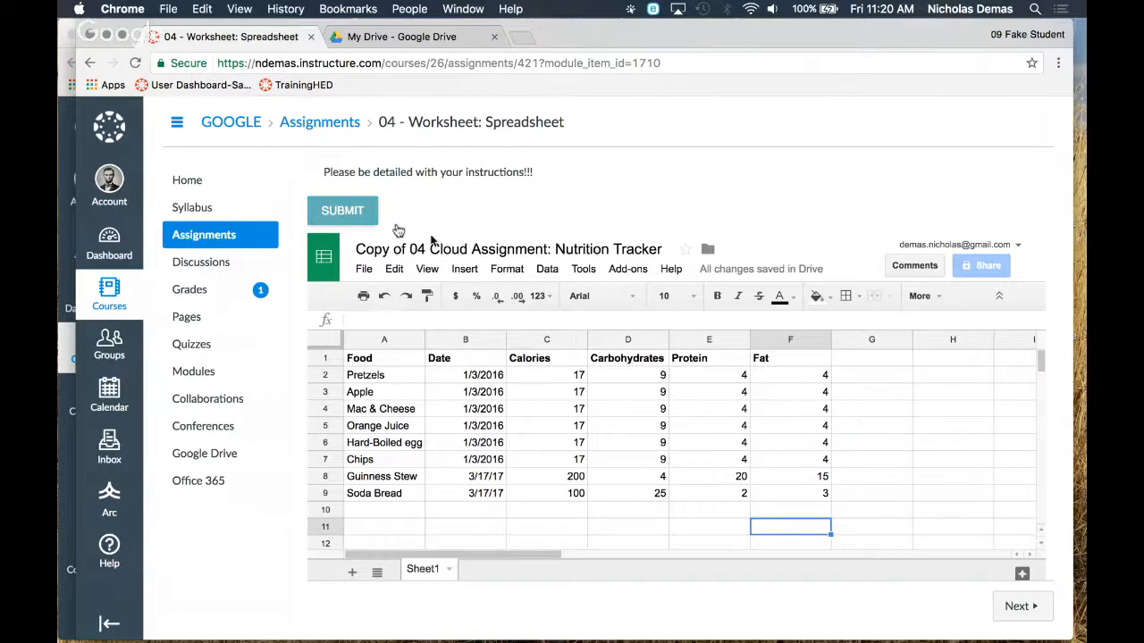
# Submit the completed Nutrition Tracker spreadsheet and go on to the 04 - Worksheet: Slides assignment
pyautogui.click(341, 215)
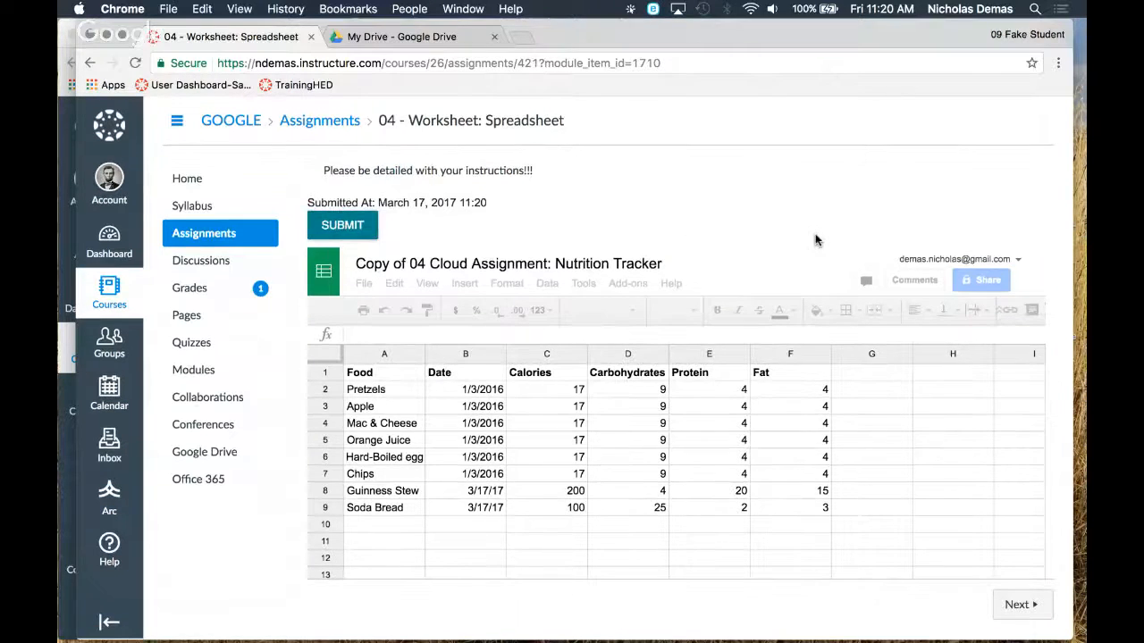
pyautogui.click(1023, 607)
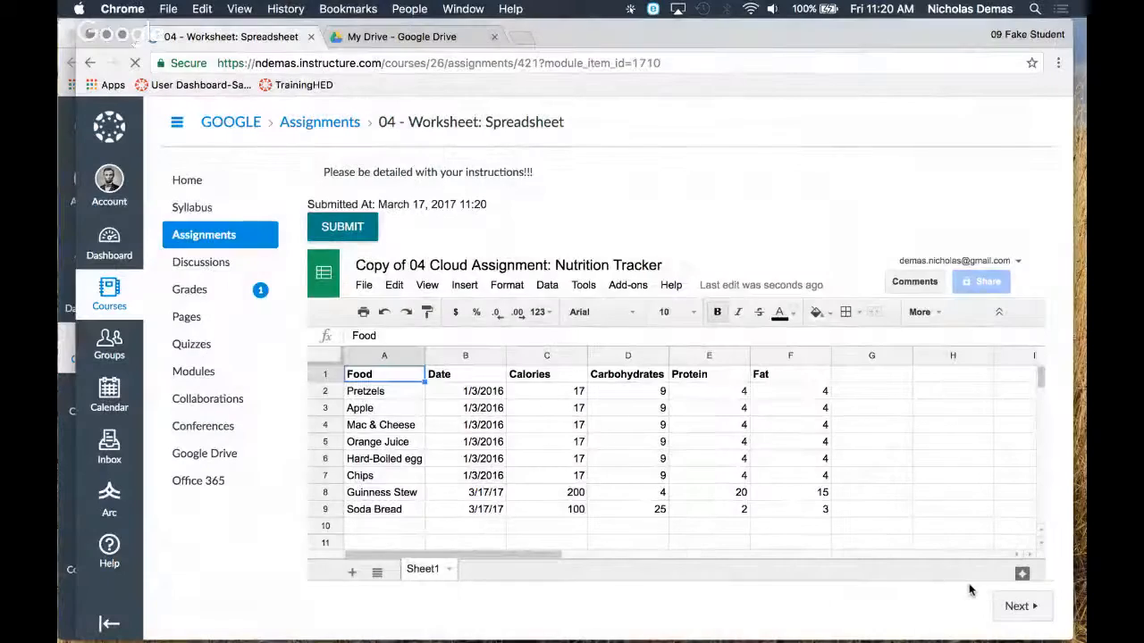
pyautogui.click(1013, 610)
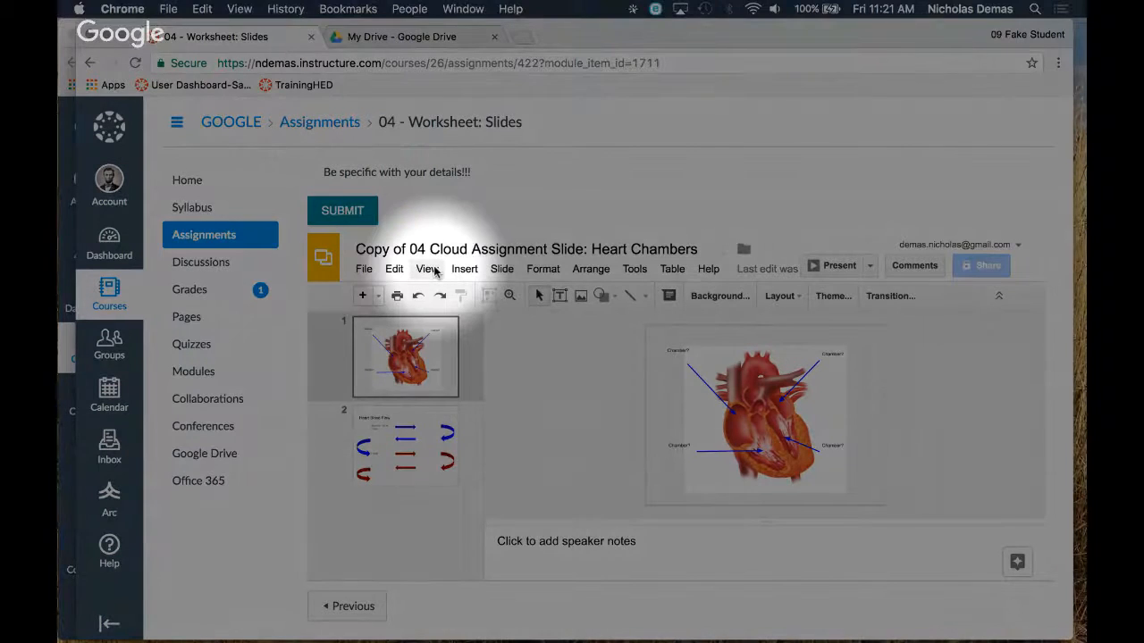
# At 100% zoom, replace the upper-left Chamber? label on the heart diagram slide with Right Atrium
pyautogui.click(431, 269)
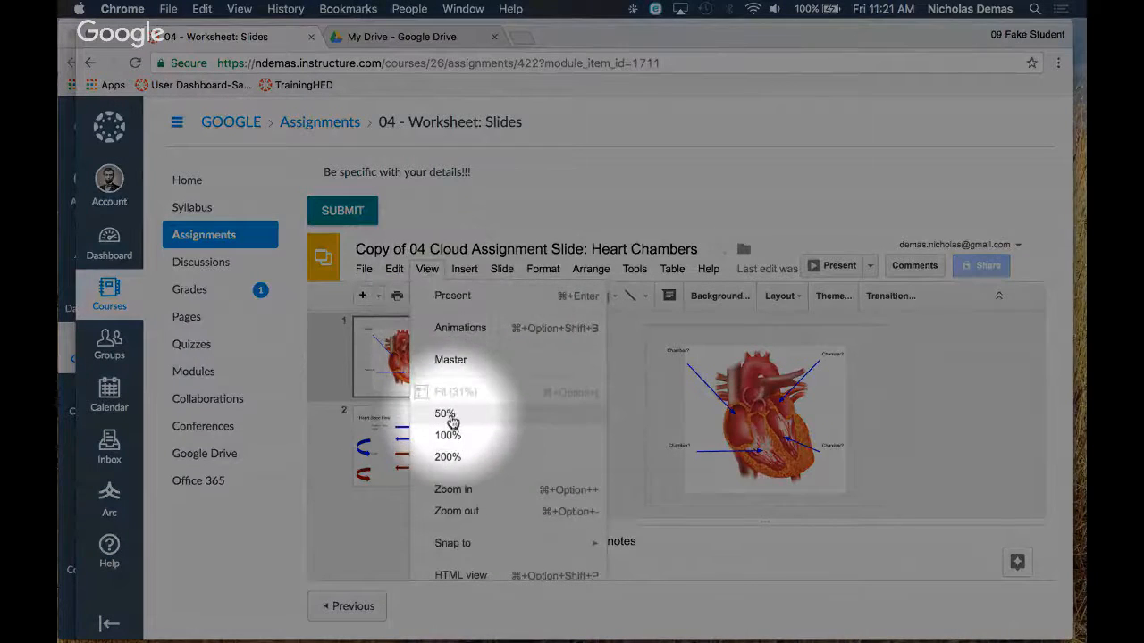
pyautogui.click(448, 435)
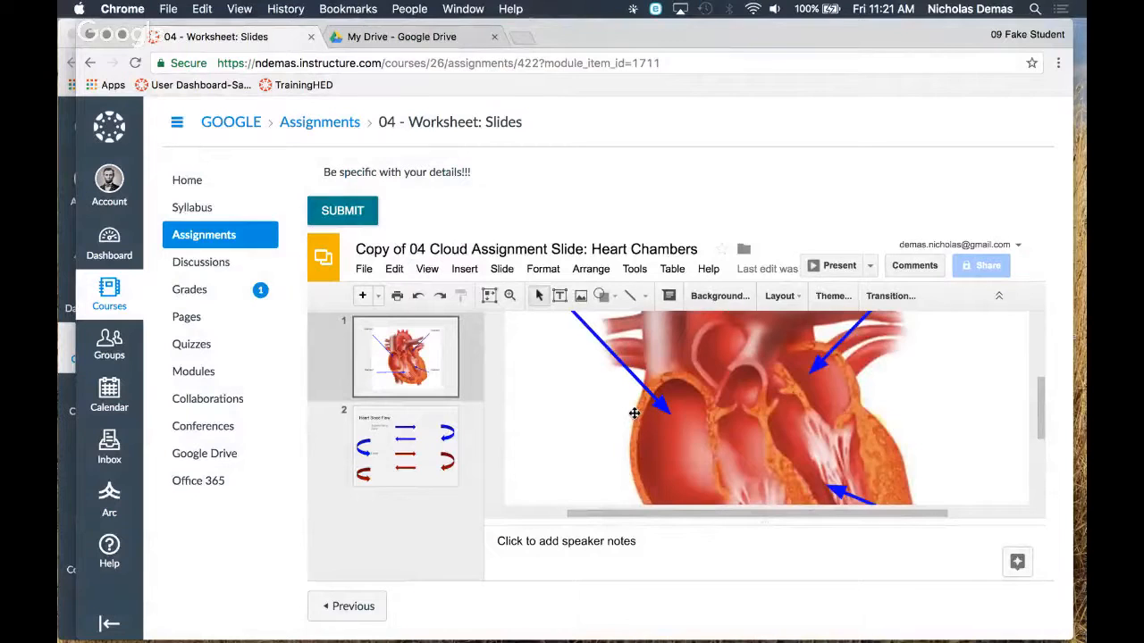
pyautogui.scroll(2, 634, 413)
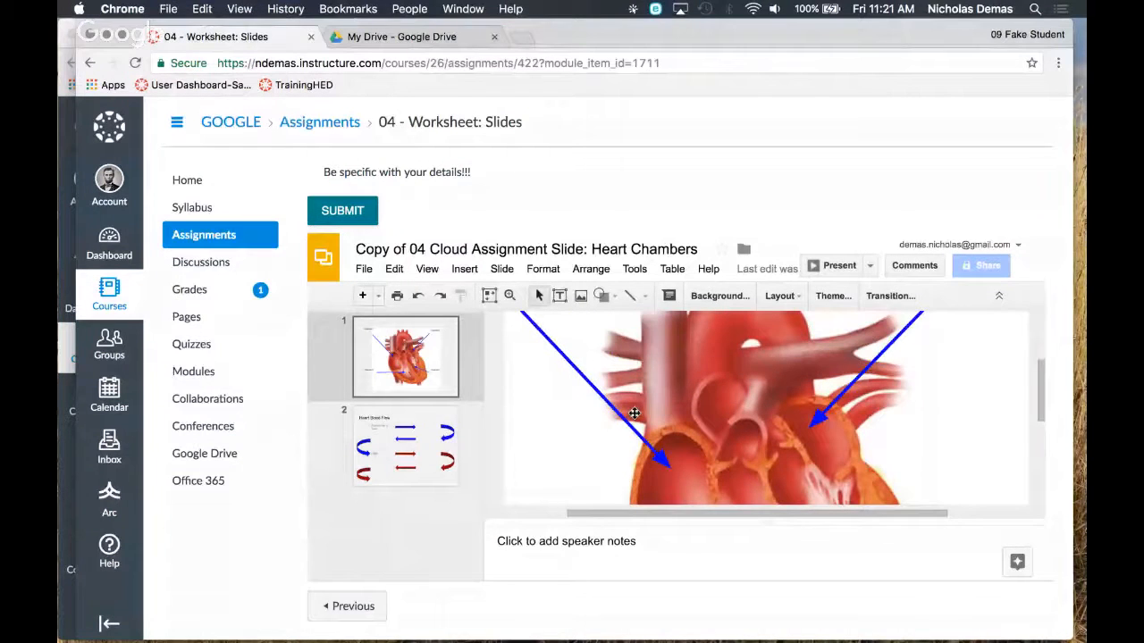
pyautogui.scroll(3, 634, 413)
pyautogui.hscroll(-3, 635, 414)
pyautogui.doubleClick(581, 348)
pyautogui.scroll(-3, 787, 438)
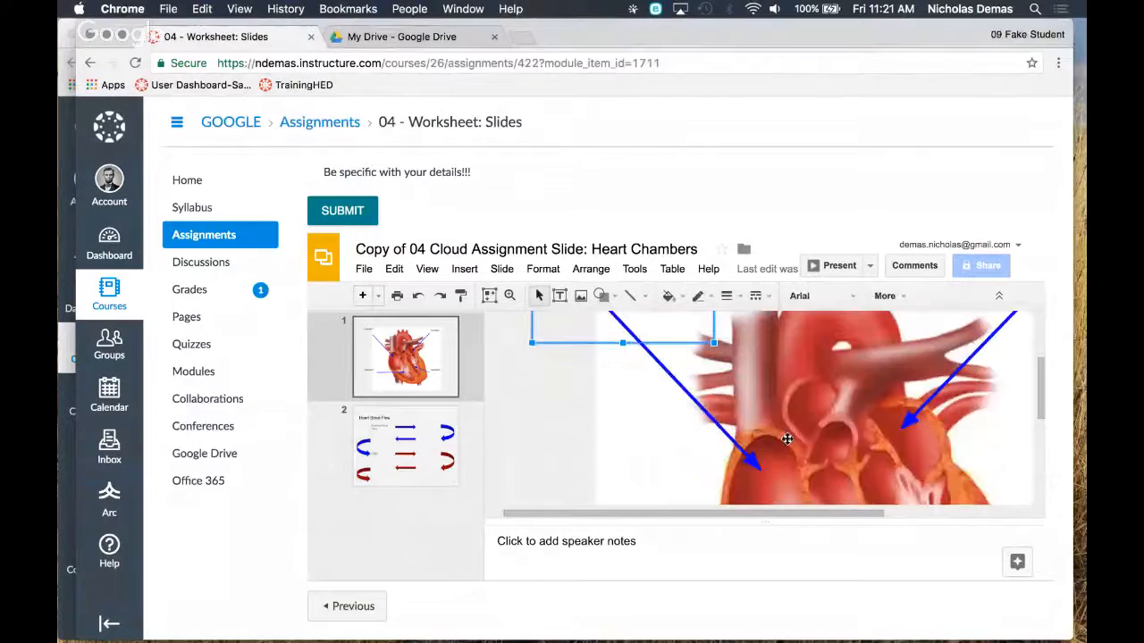
pyautogui.scroll(2, 787, 439)
pyautogui.hscroll(-1, 788, 439)
pyautogui.scroll(1, 787, 439)
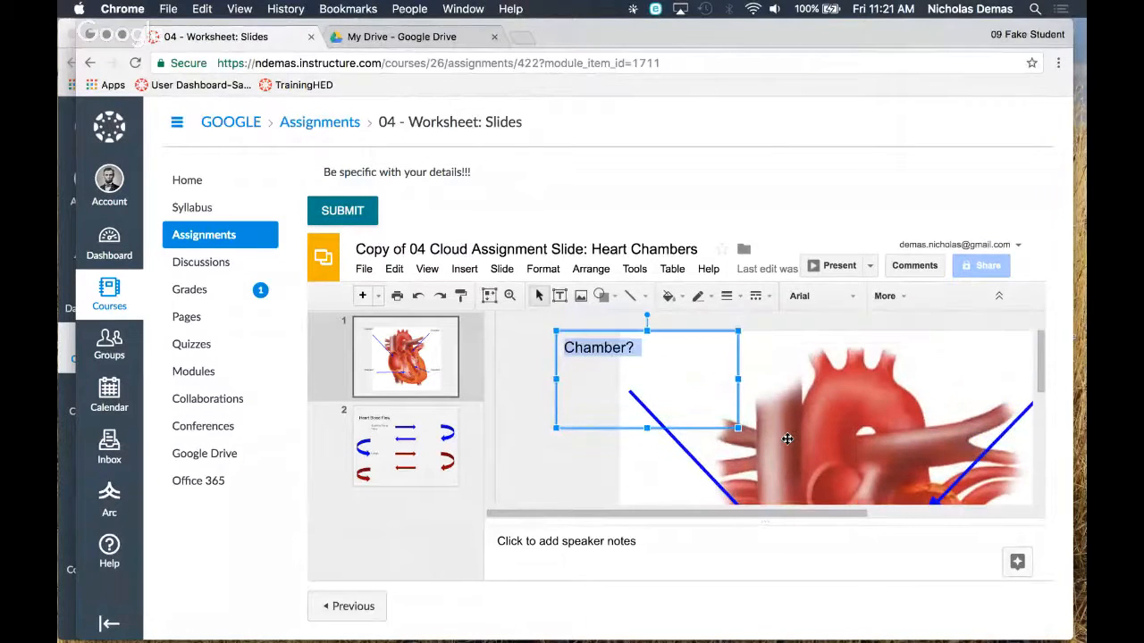
pyautogui.scroll(-2, 787, 439)
pyautogui.scroll(3, 787, 438)
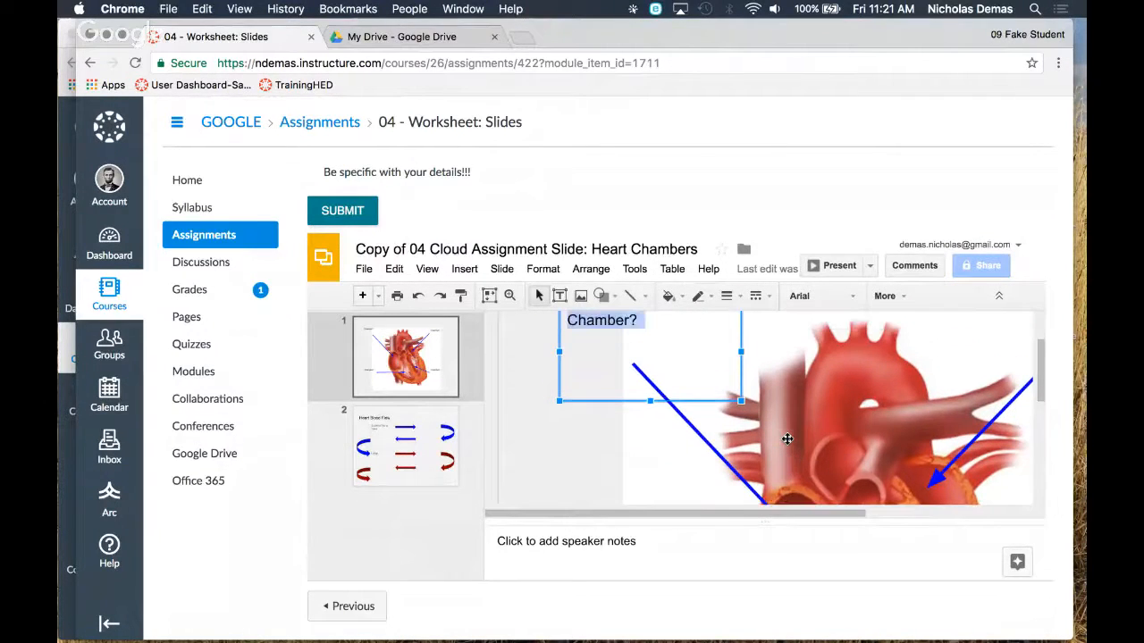
pyautogui.scroll(-4, 787, 439)
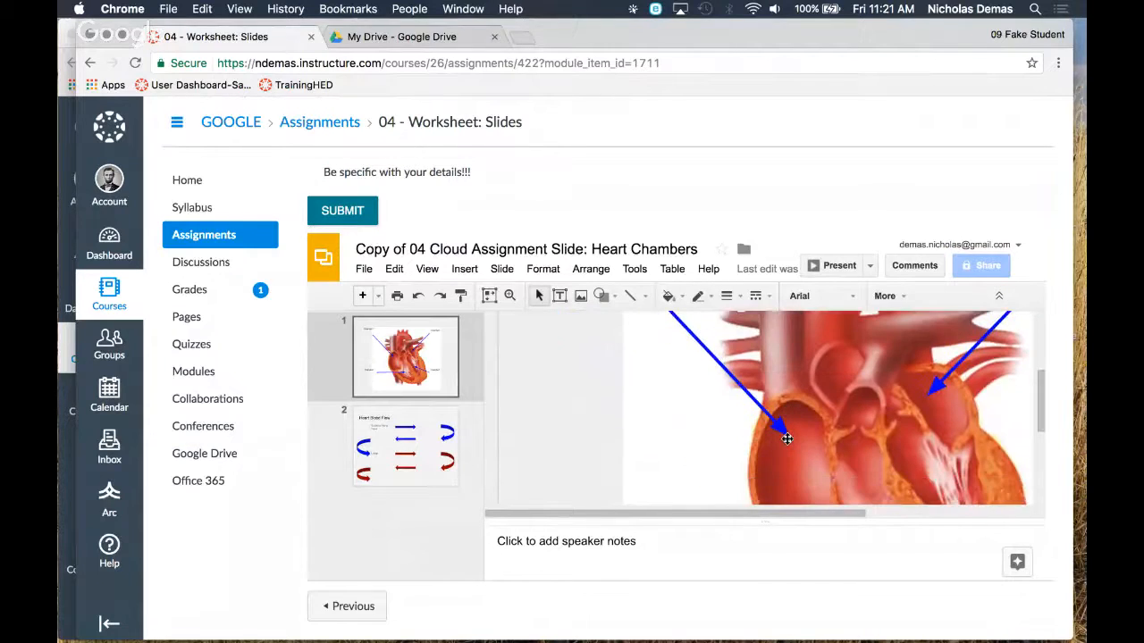
pyautogui.scroll(3, 787, 438)
pyautogui.scroll(1, 787, 439)
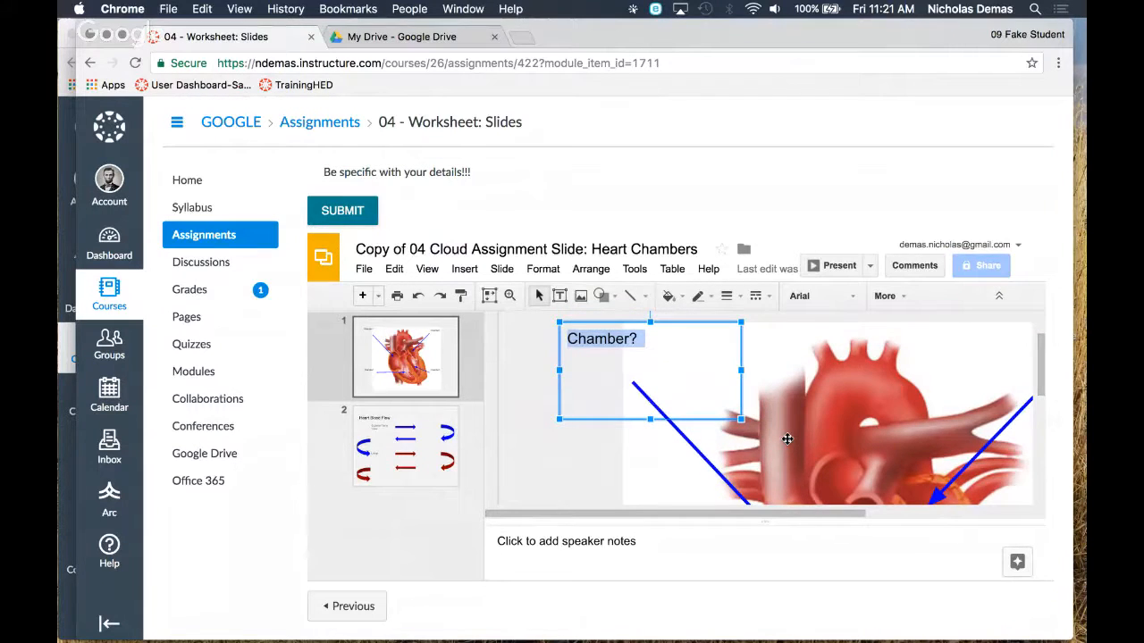
pyautogui.write('Right Atri')
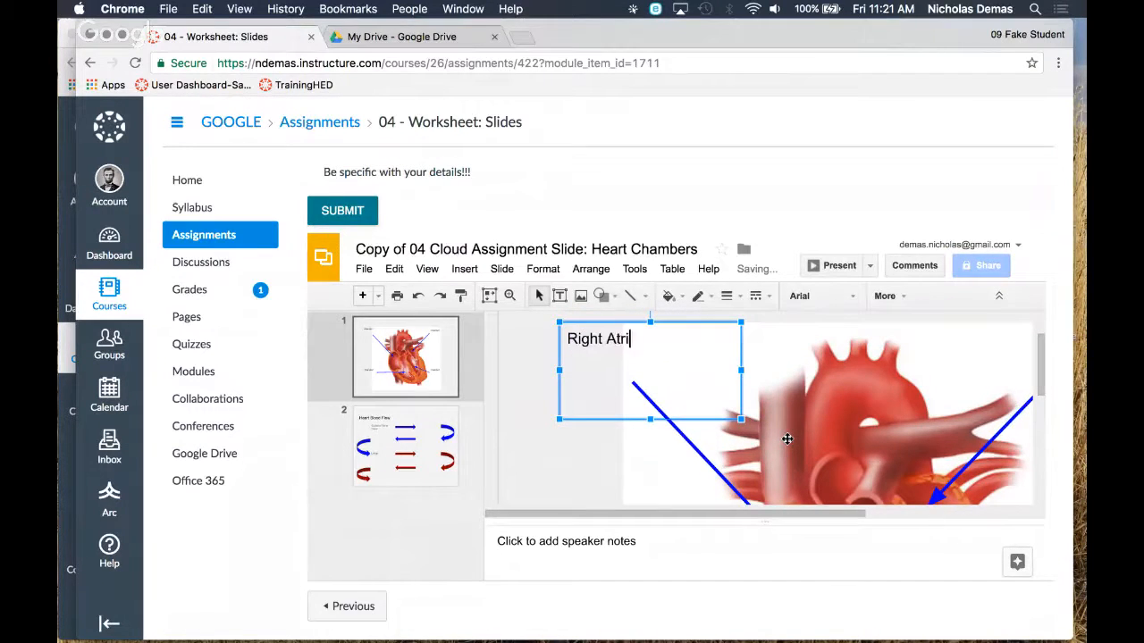
pyautogui.write('um')
# Reposition the Right Atrium label and the heart image on the first slide
pyautogui.hscroll(-3, 855, 409)
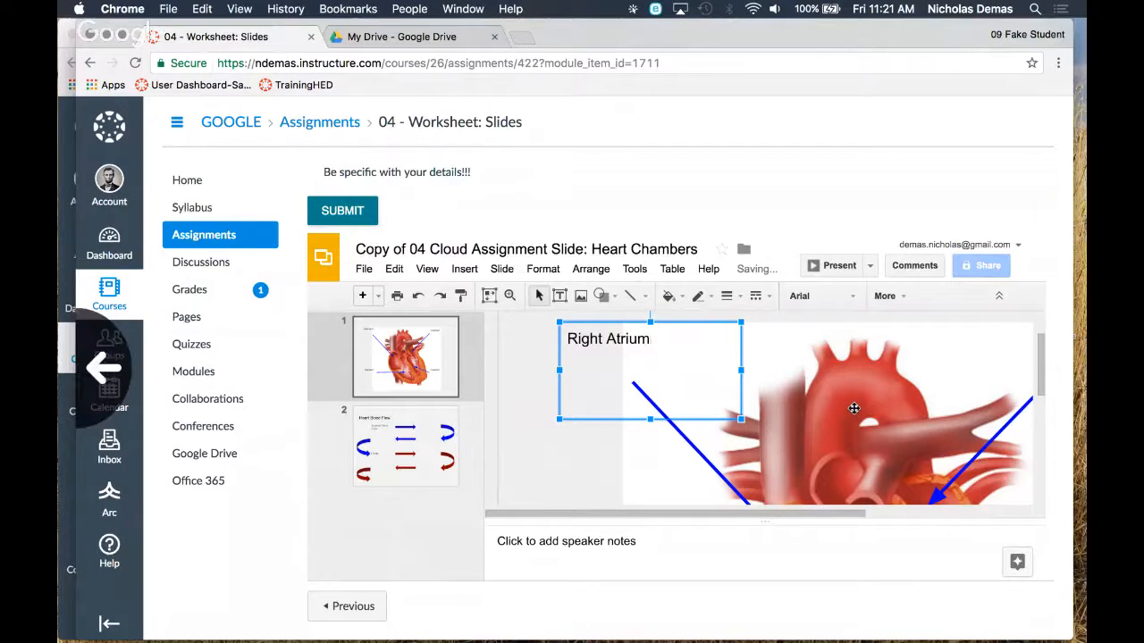
pyautogui.moveTo(859, 409); pyautogui.dragTo(824, 400)
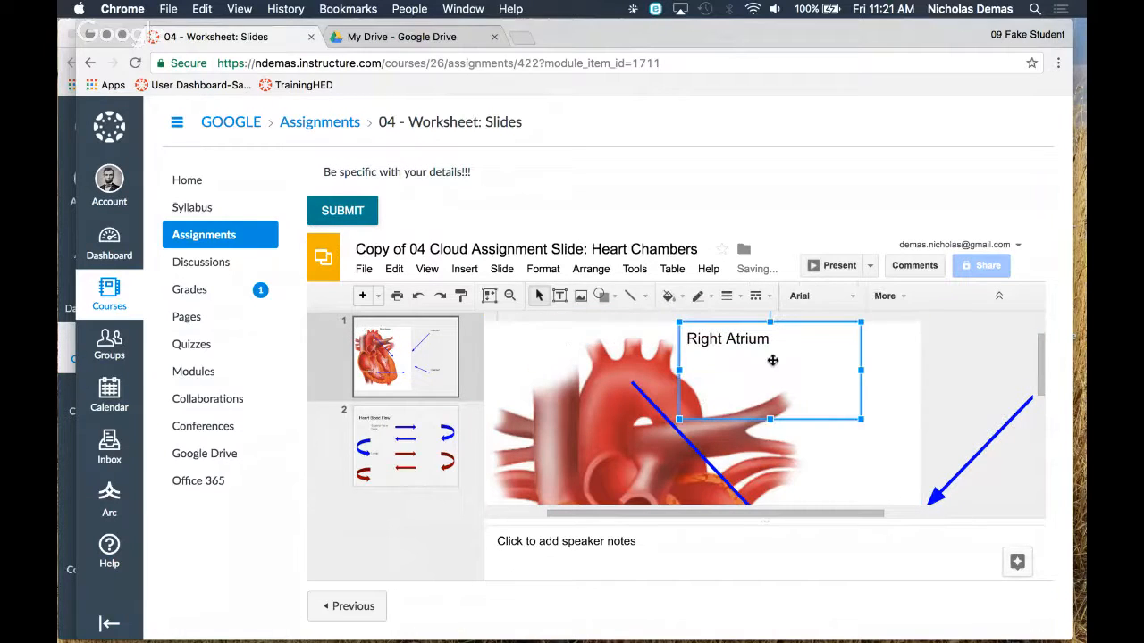
pyautogui.moveTo(770, 321); pyautogui.dragTo(769, 345)
pyautogui.scroll(-5, 855, 408)
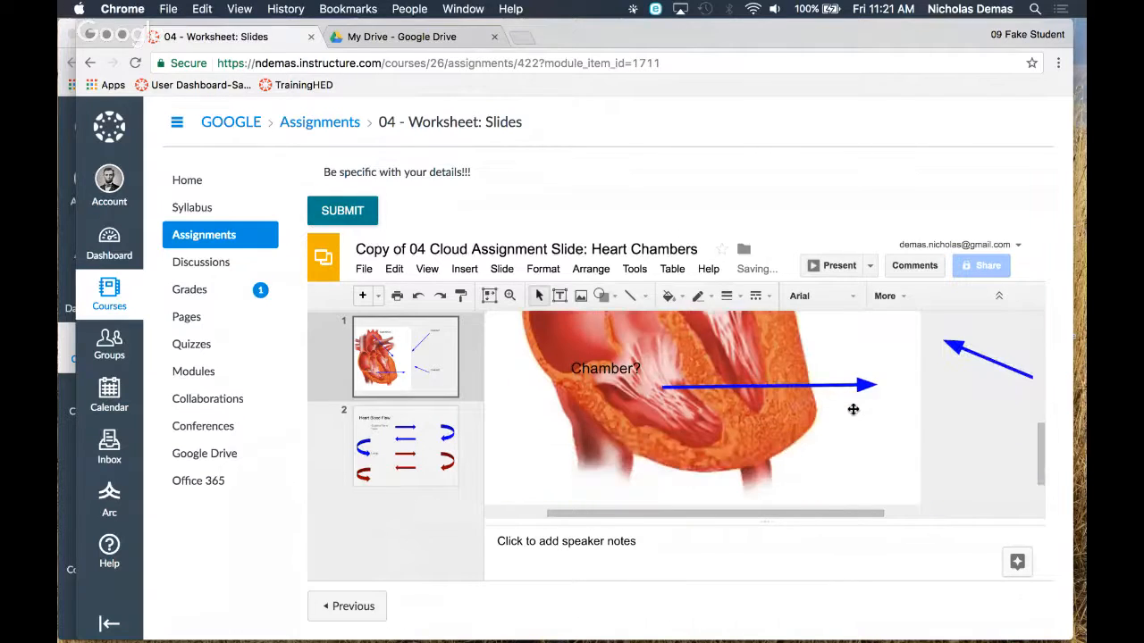
pyautogui.moveTo(747, 393)
pyautogui.mouseDown()
pyautogui.moveTo(881, 394)
pyautogui.moveTo(748, 387)
pyautogui.mouseUp()
pyautogui.click(808, 416)
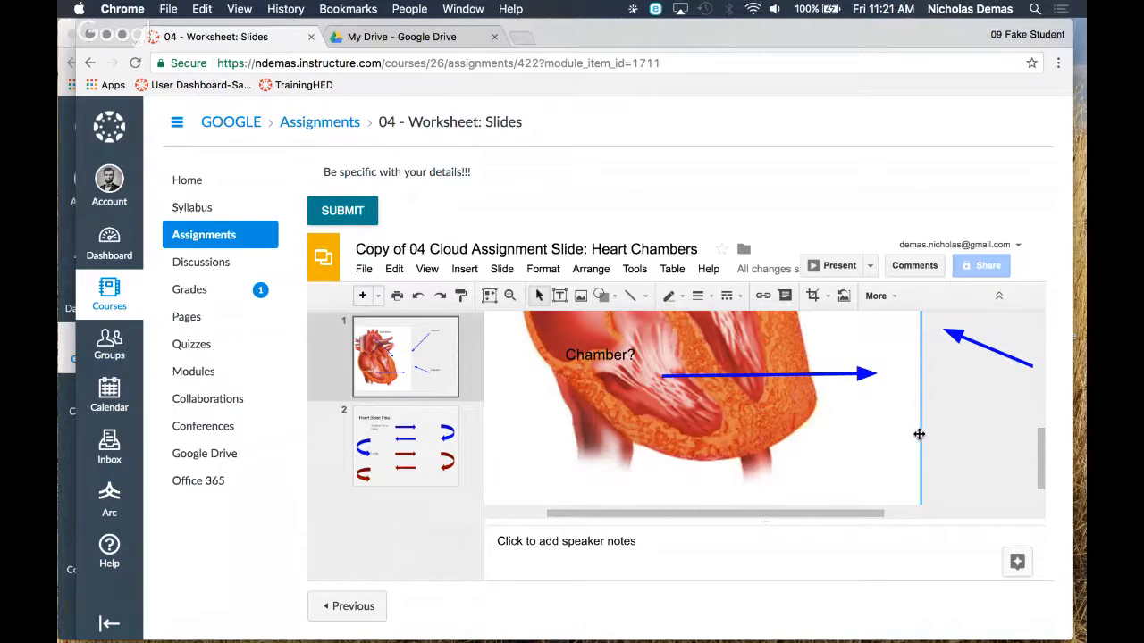
pyautogui.moveTo(919, 432); pyautogui.dragTo(993, 426)
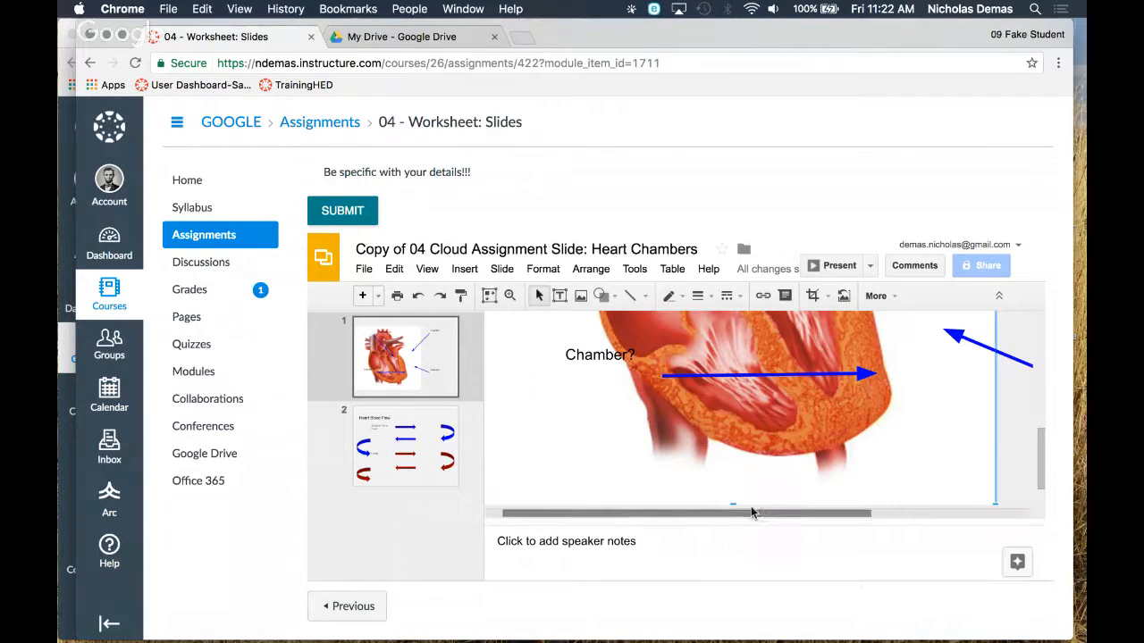
# Replace the lower-right Chamber? label on the heart diagram slide with Left ventricle
pyautogui.moveTo(757, 514); pyautogui.dragTo(858, 516)
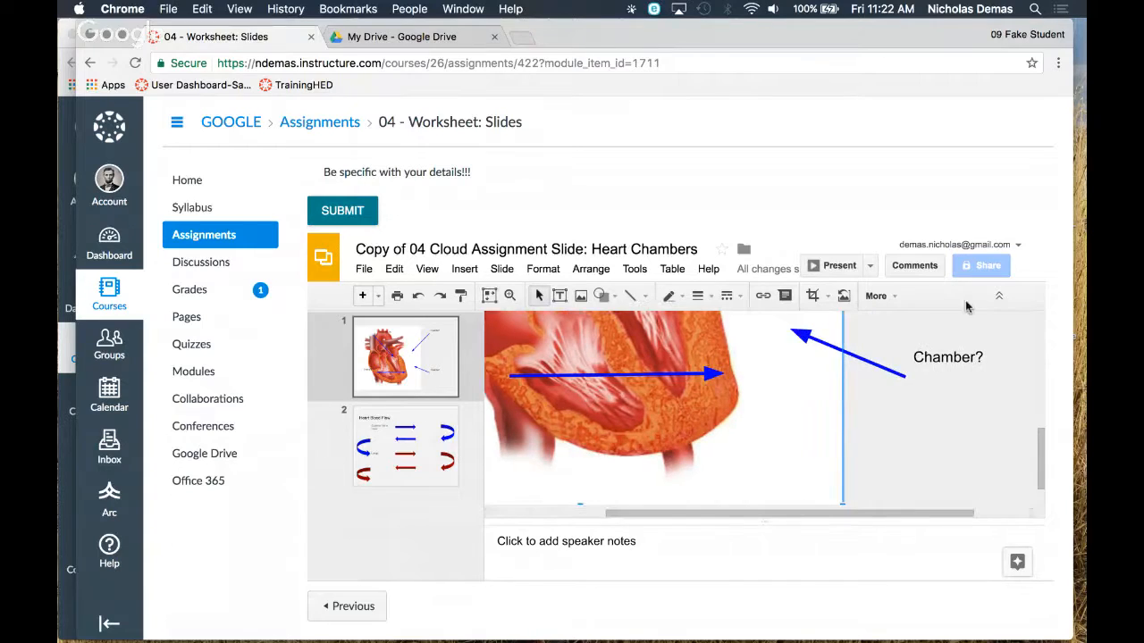
pyautogui.tripleClick(954, 356)
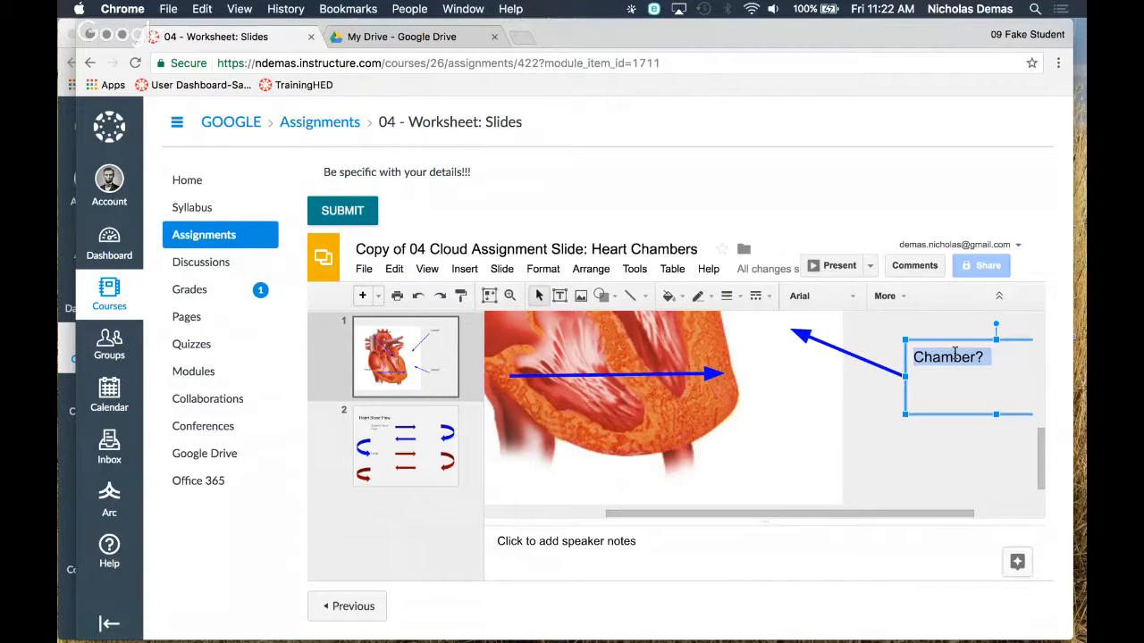
pyautogui.write('Left')
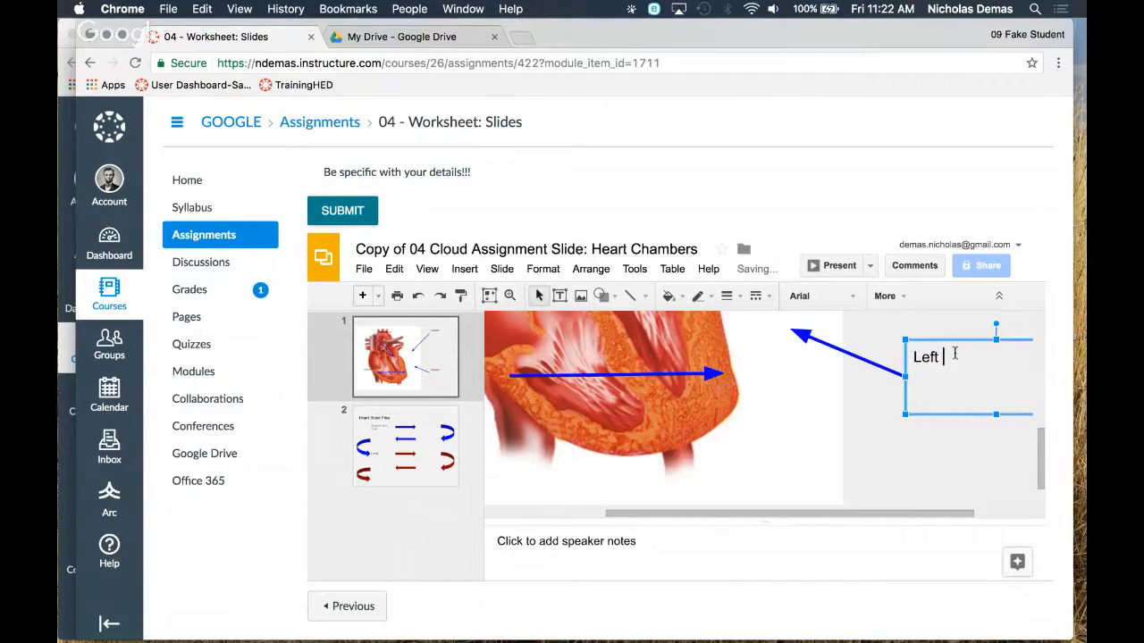
pyautogui.write(' ventricle')
pyautogui.click(898, 483)
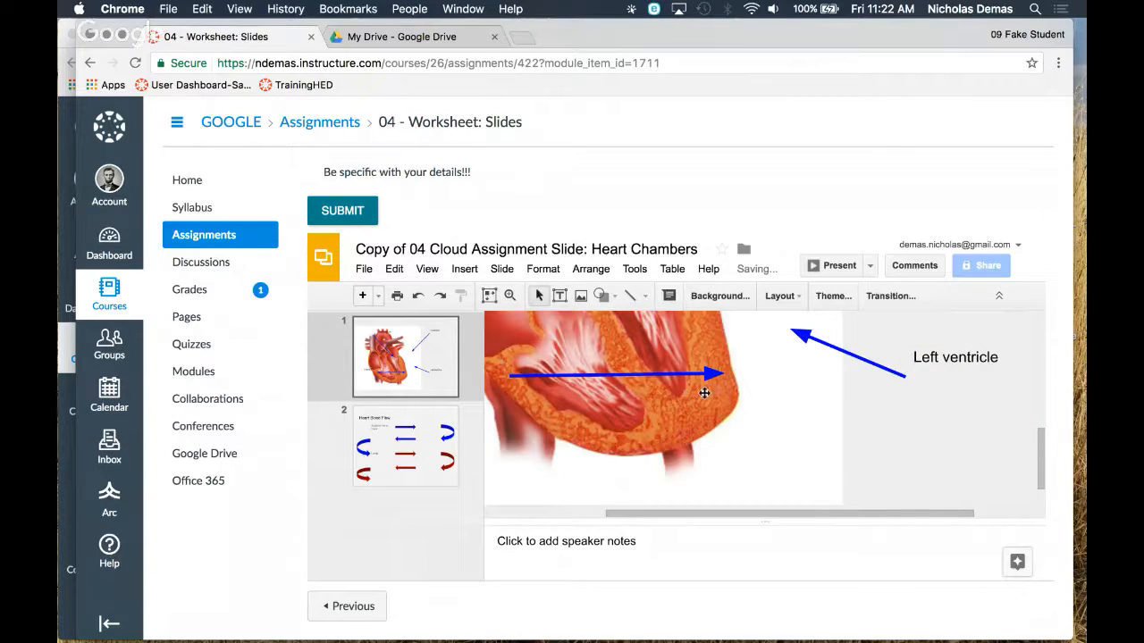
# Open the second slide with the blood flow diagram and set its zoom to 50%
pyautogui.click(357, 434)
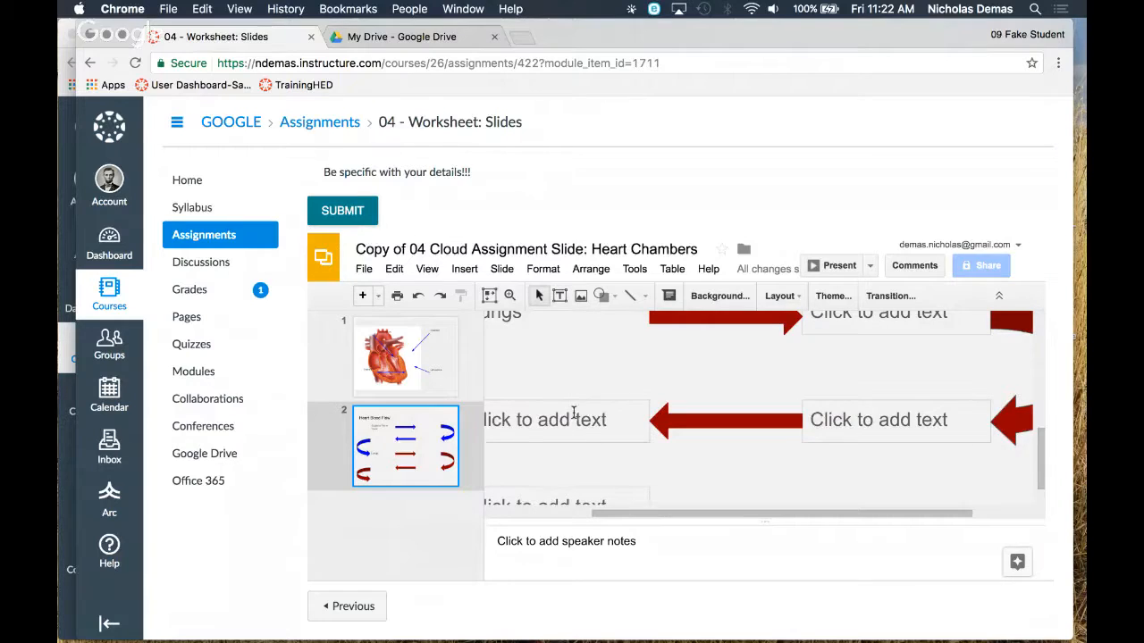
pyautogui.scroll(1, 573, 418)
pyautogui.click(427, 269)
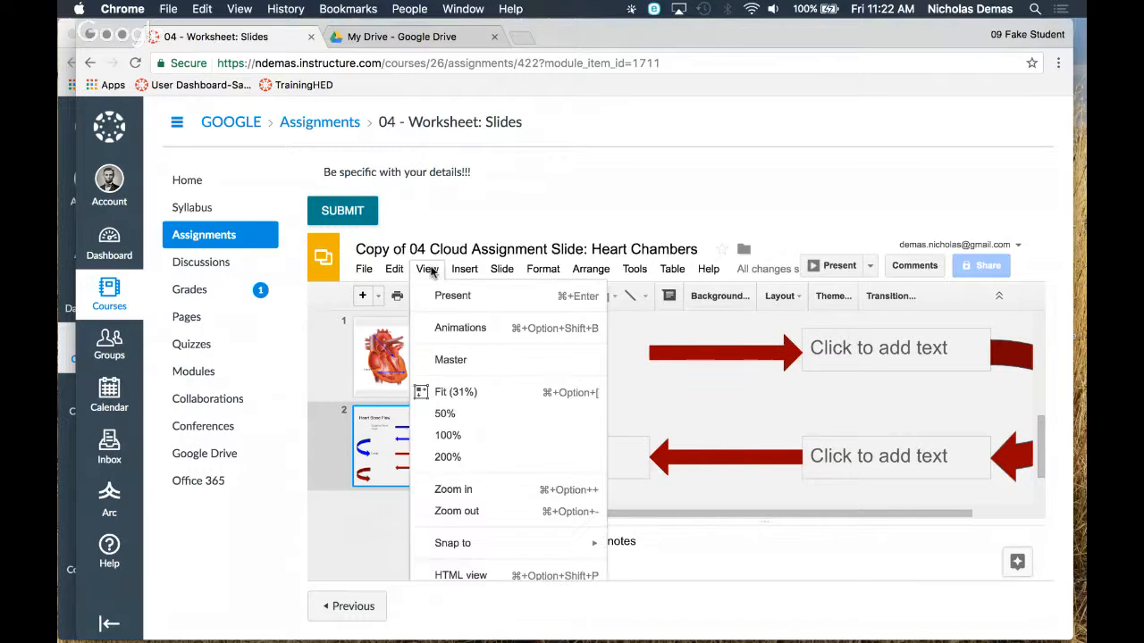
pyautogui.click(451, 415)
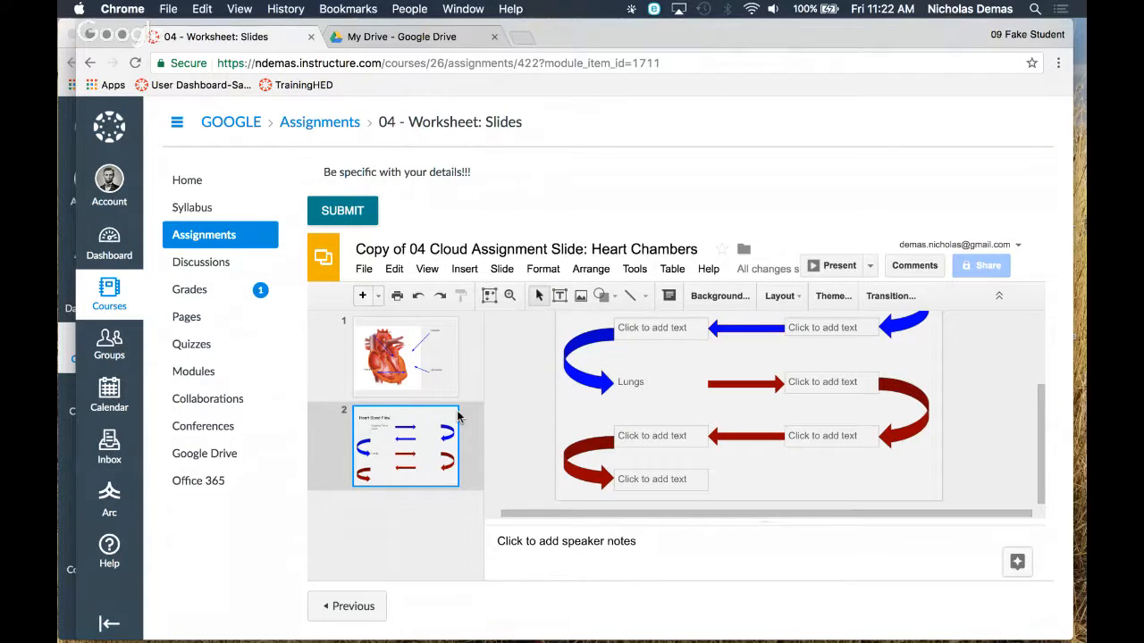
pyautogui.scroll(1, 956, 397)
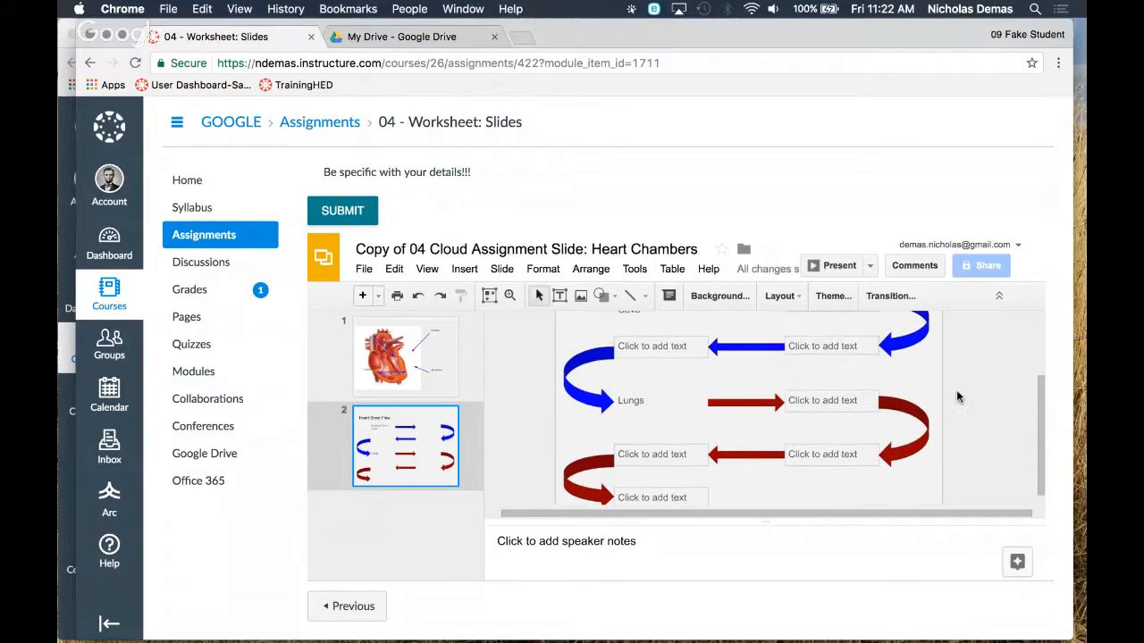
pyautogui.scroll(2, 956, 397)
# Enter Right Atrium in the empty box that follows Superior Vena Cava in the blood flow diagram
pyautogui.click(839, 334)
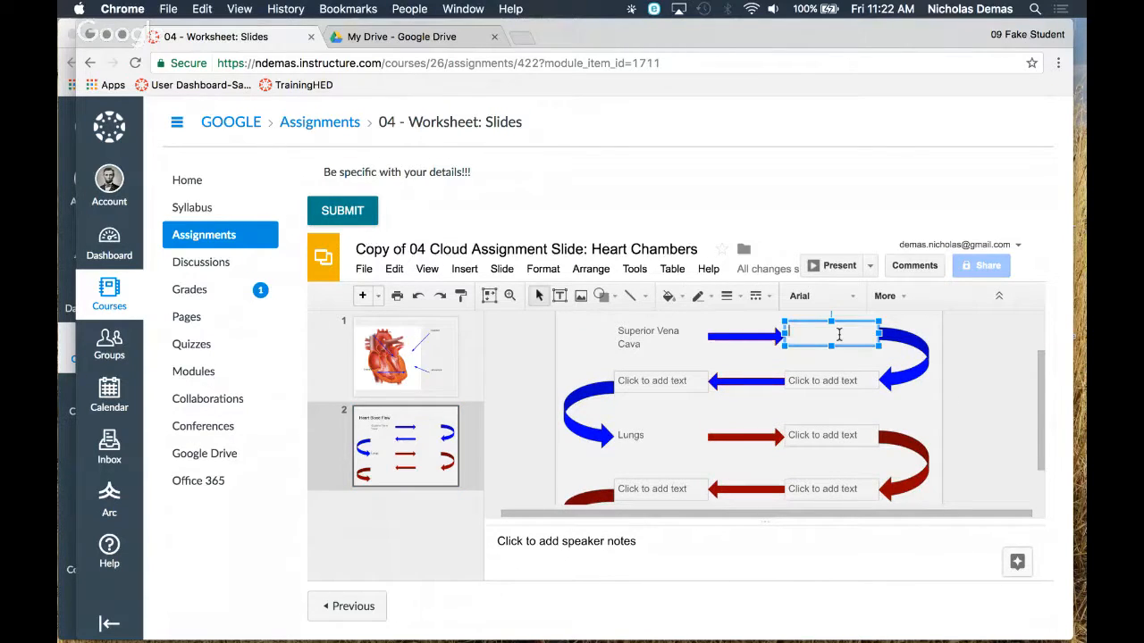
pyautogui.write('Right Atriu')
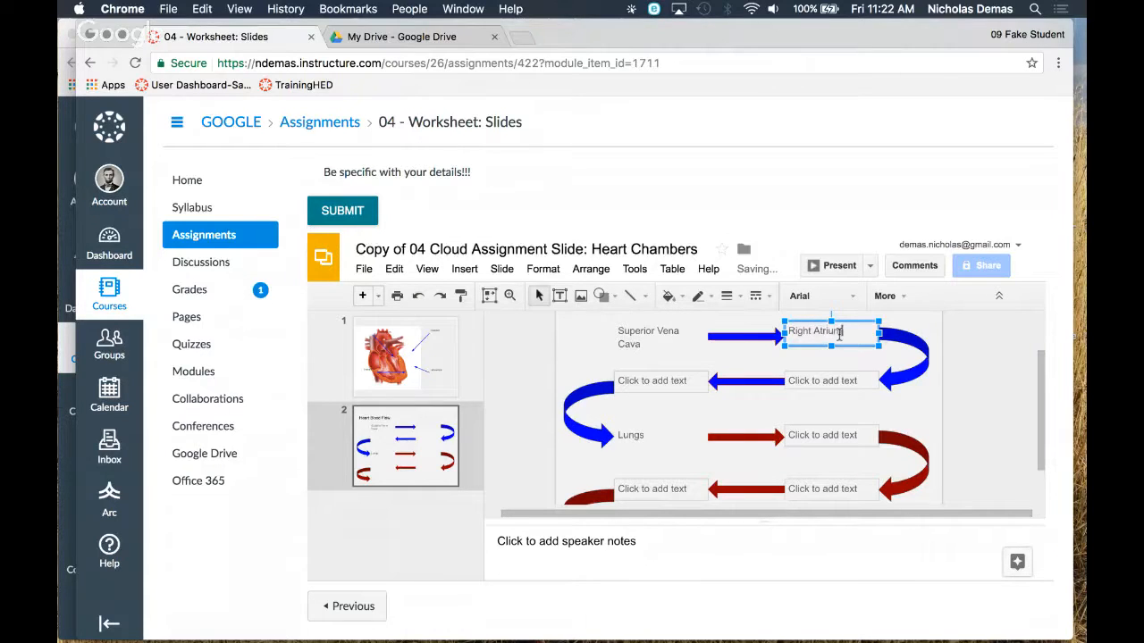
pyautogui.write('m')
# Enter Right Ventricle in the box after Right Atrium and Pulmonary A in the box before Lungs
pyautogui.click(665, 382)
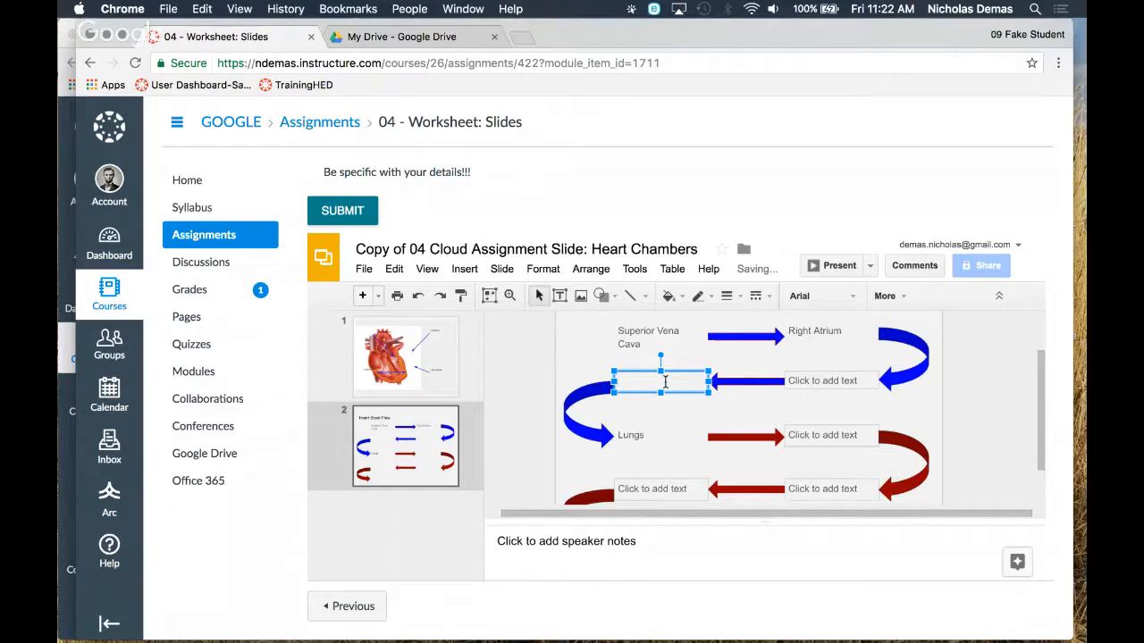
pyautogui.click(786, 383)
pyautogui.write('Right Ventricle')
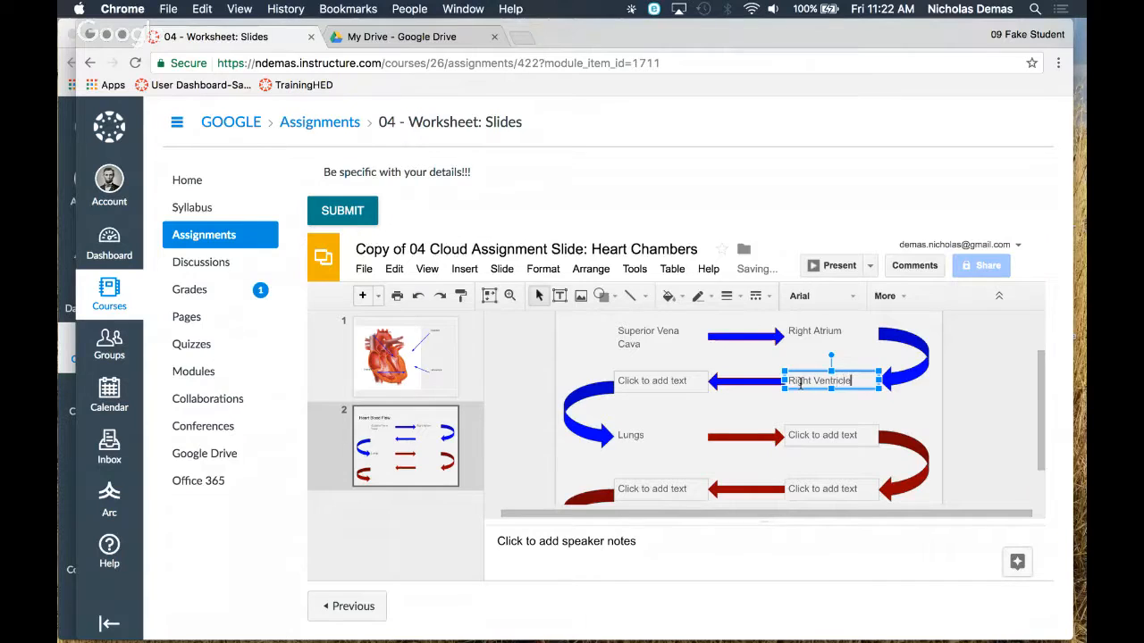
pyautogui.click(660, 383)
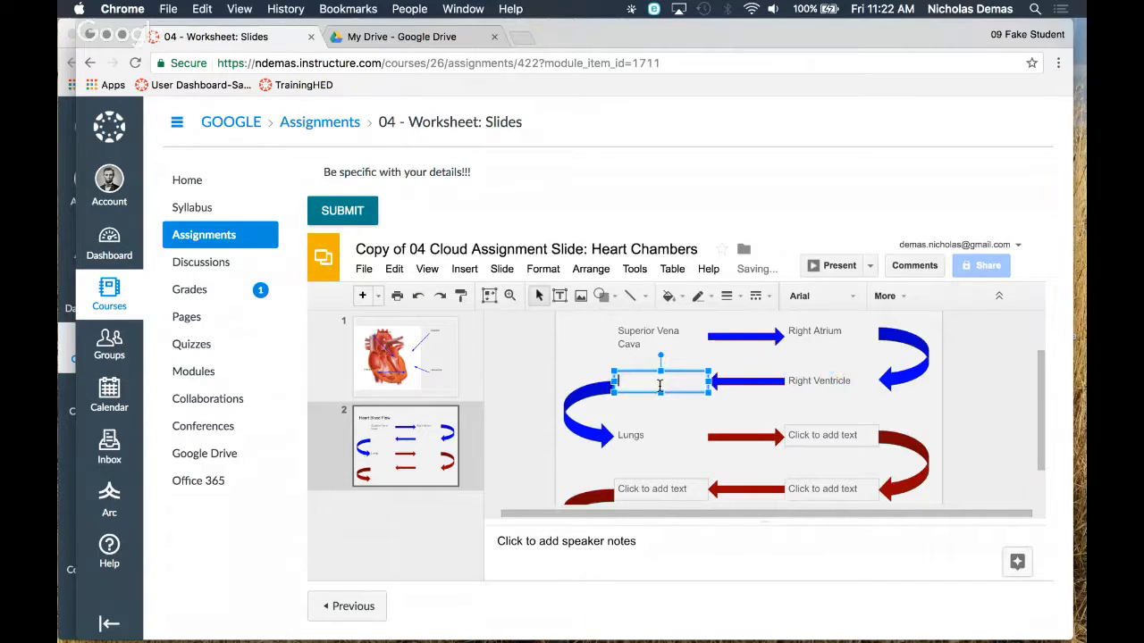
pyautogui.write('Pulmonary Artery')
# Submit the Heart Chambers presentation and switch to the instructor's browser window with the course modules
pyautogui.click(370, 205)
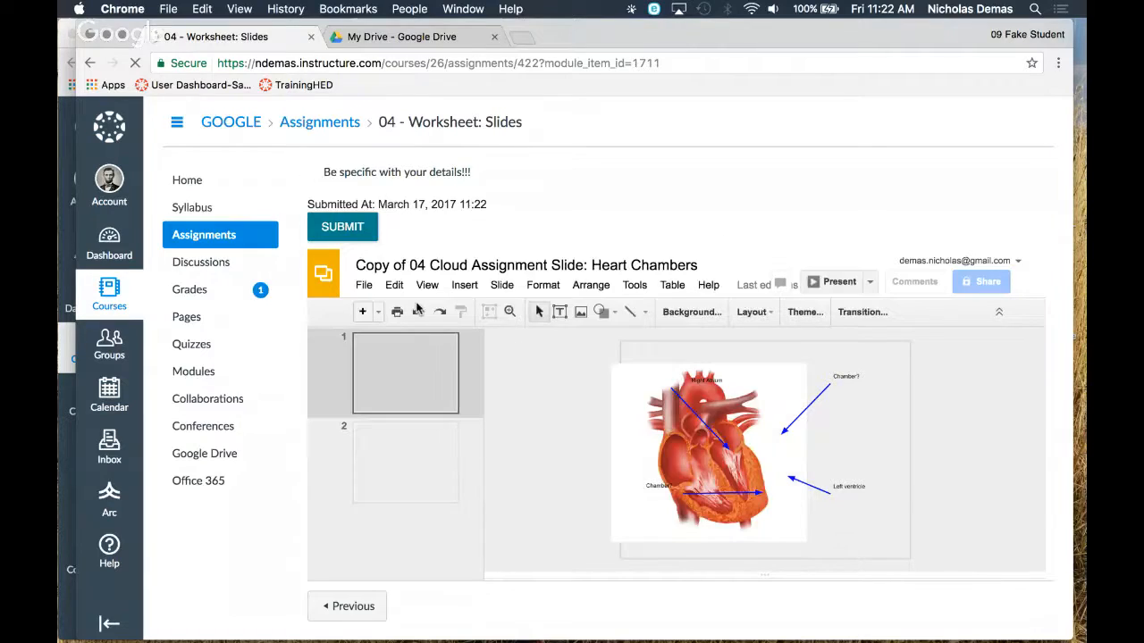
pyautogui.hotkey('ctrl', 'Up')
pyautogui.click(418, 304)
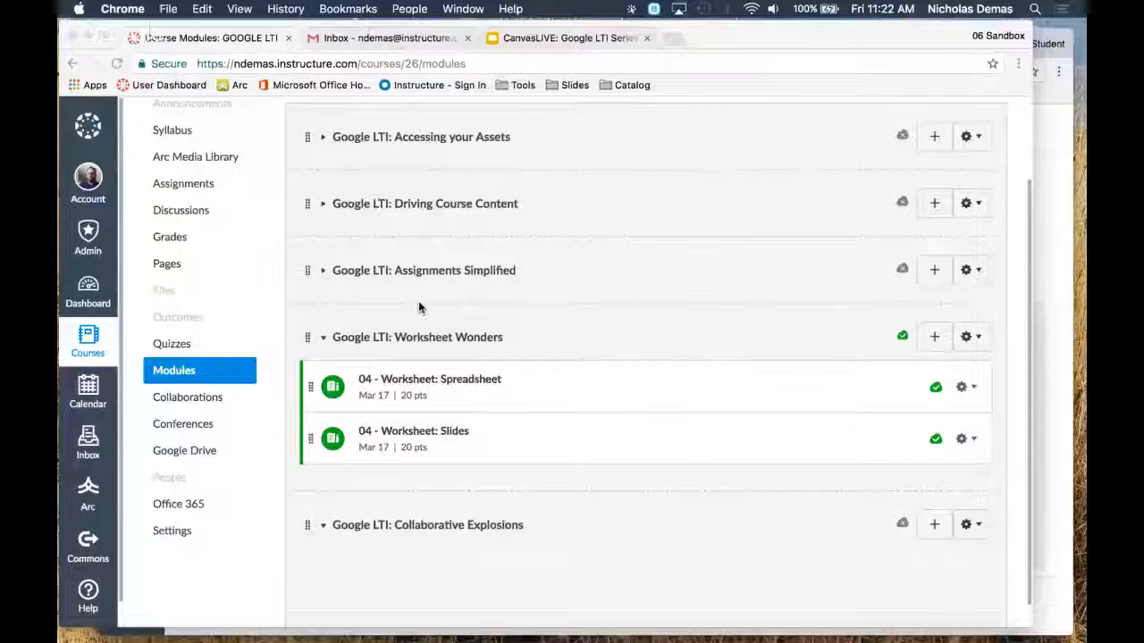
# Open the 04 - Worksheet: Spreadsheet assignment as the instructor and load the student's submission in SpeedGrader
pyautogui.click(421, 387)
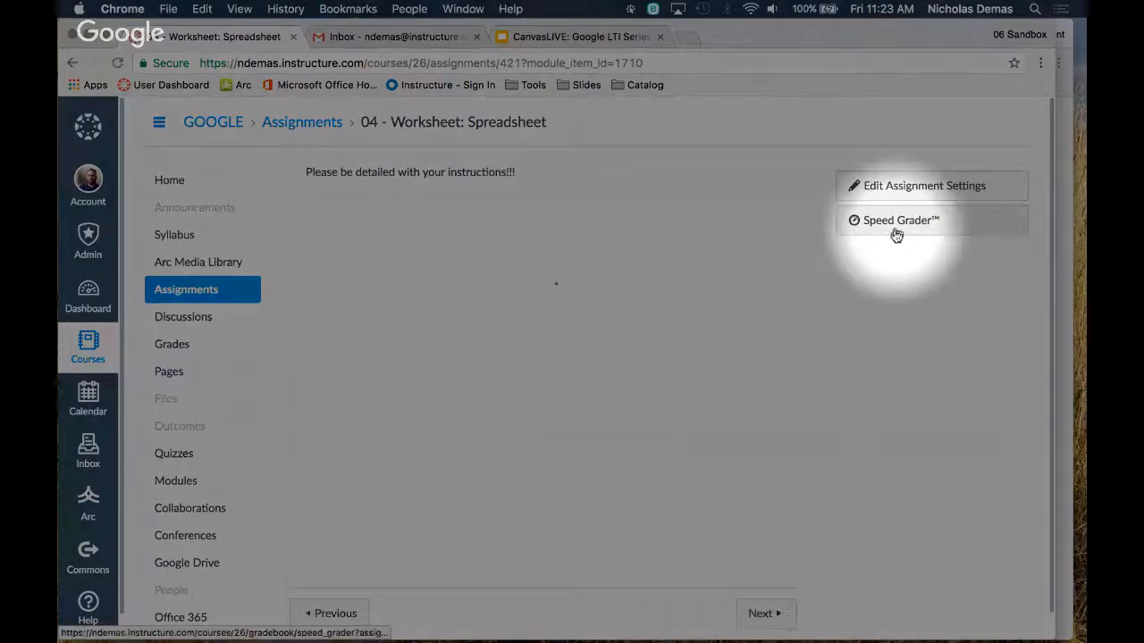
pyautogui.click(898, 225)
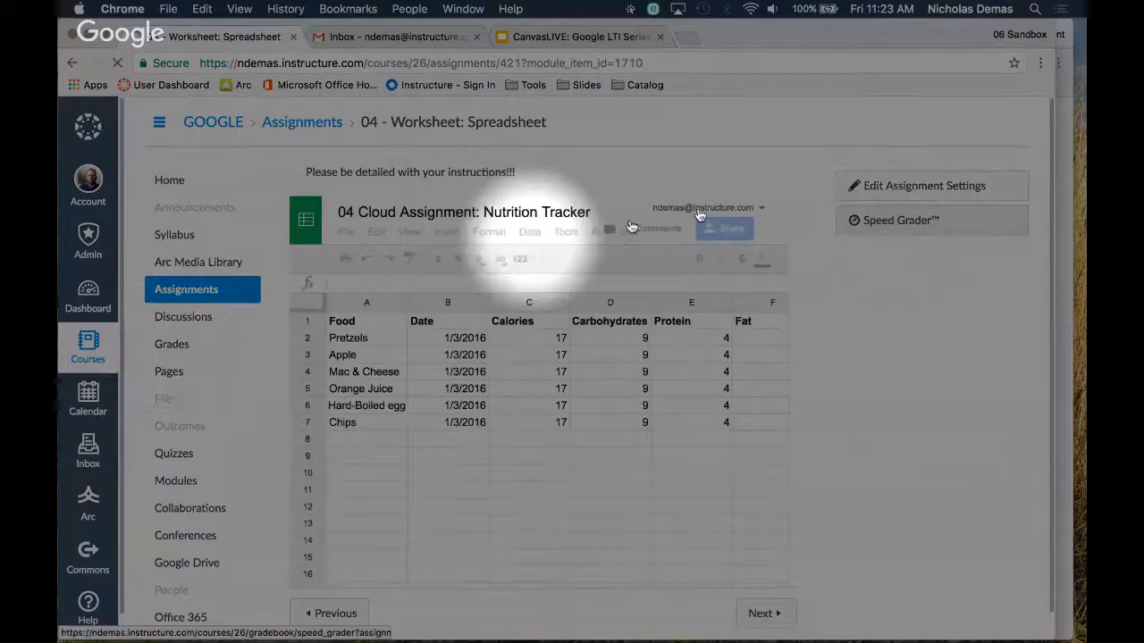
pyautogui.click(921, 229)
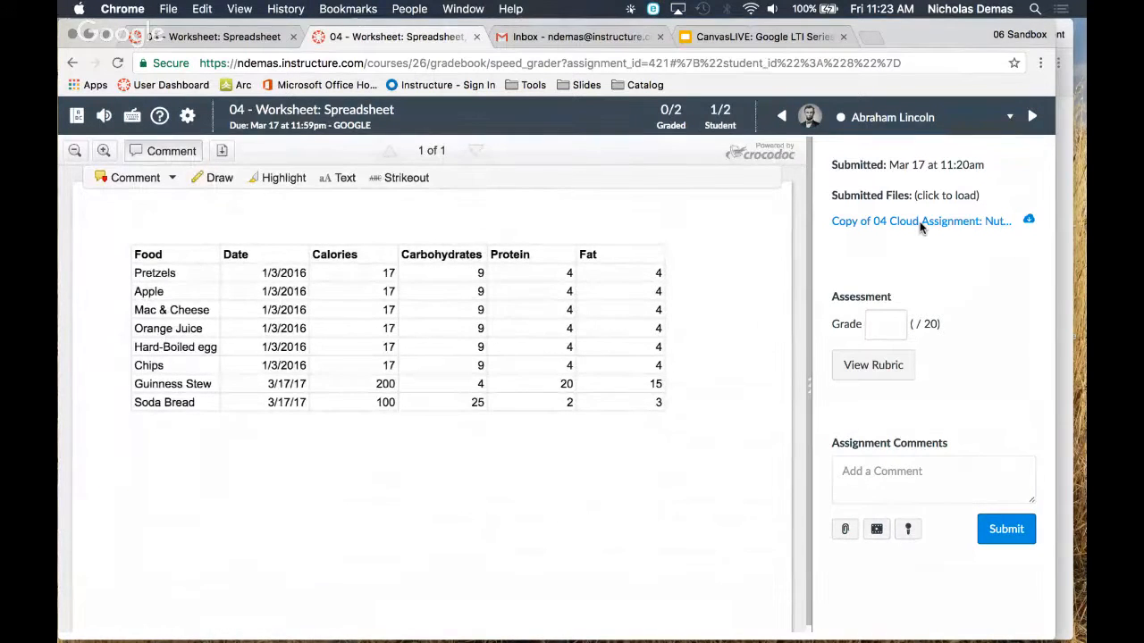
# Highlight the Guinness Stew fat value in yellow and attach the comment "Seems a little excessive. What kind of fat?" to it
pyautogui.click(276, 178)
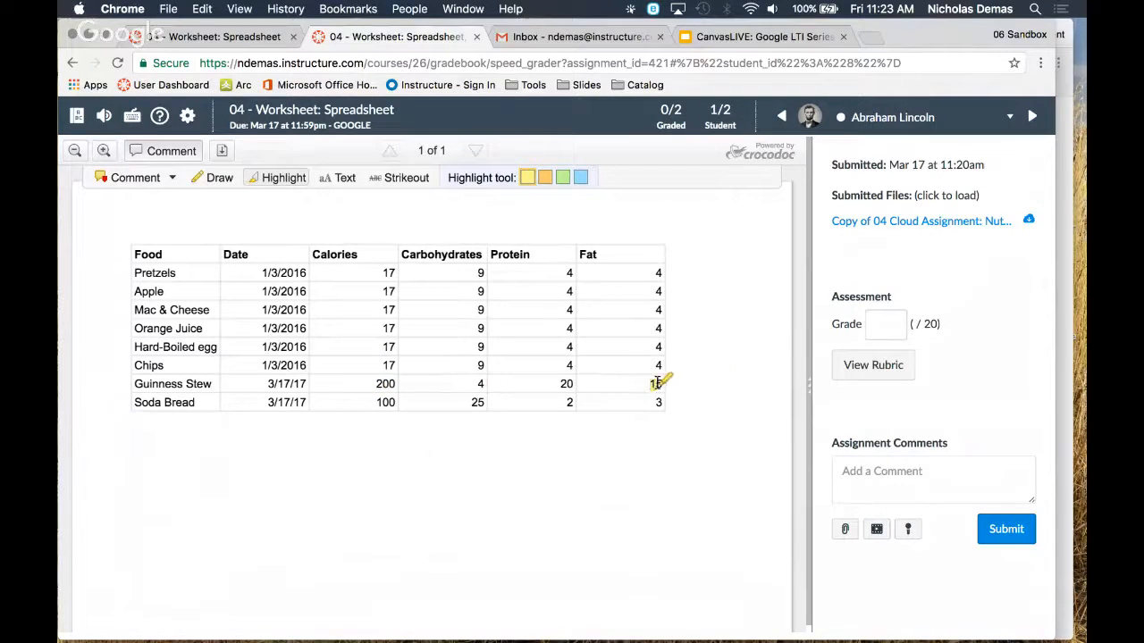
pyautogui.moveTo(650, 383); pyautogui.dragTo(663, 383)
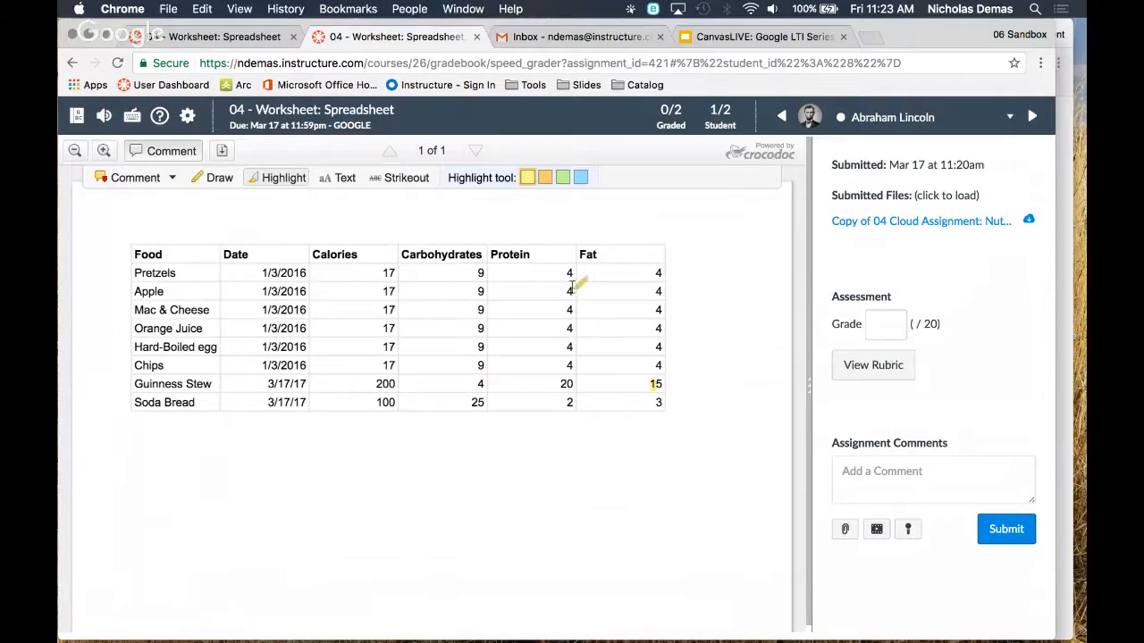
pyautogui.click(159, 180)
pyautogui.click(660, 373)
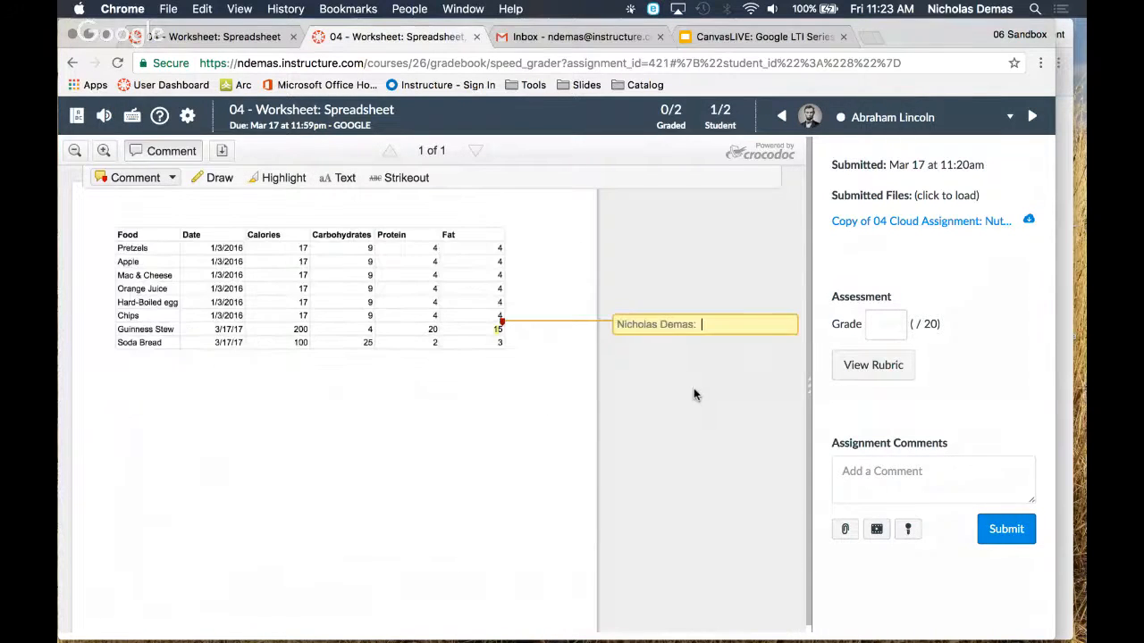
pyautogui.write('Seems a little excessive')
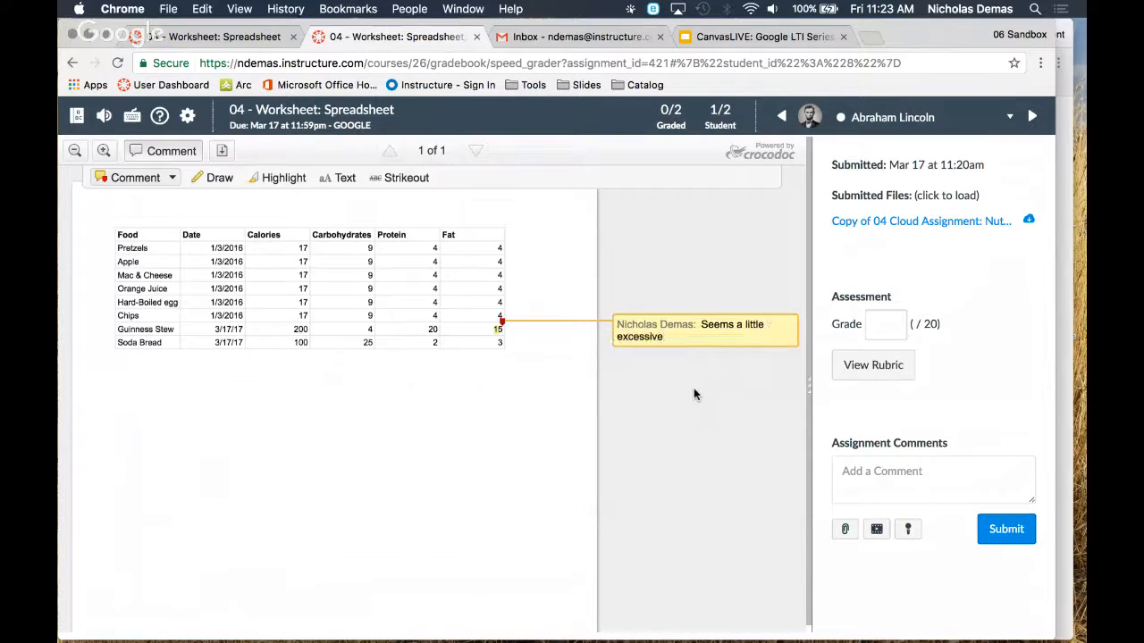
pyautogui.write('. What kind of fat?')
pyautogui.click(537, 457)
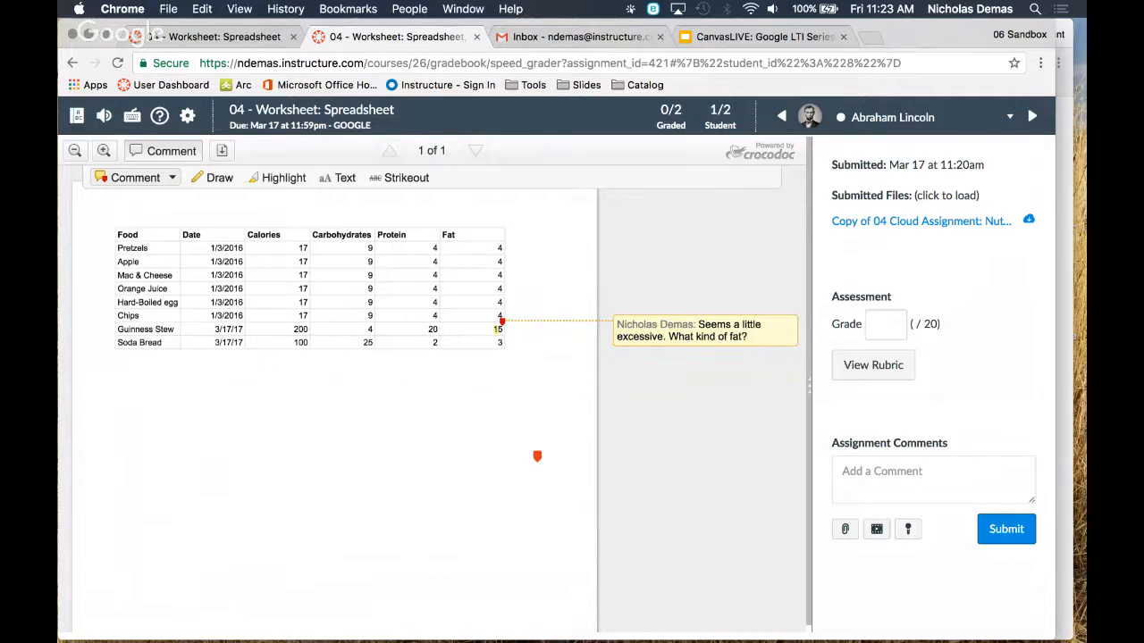
# Add the comment "Carbs are the curse of the 21st Century." at the carbohydrates values of the last two foods
pyautogui.click(370, 334)
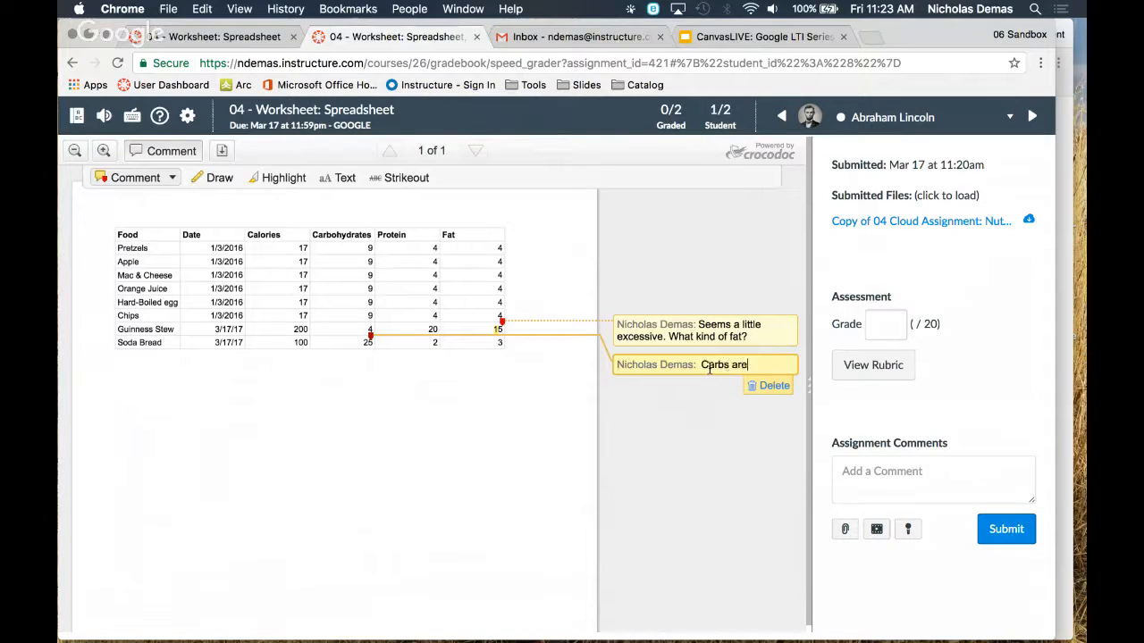
pyautogui.write('Carbs are the curse of the 21st Century.')
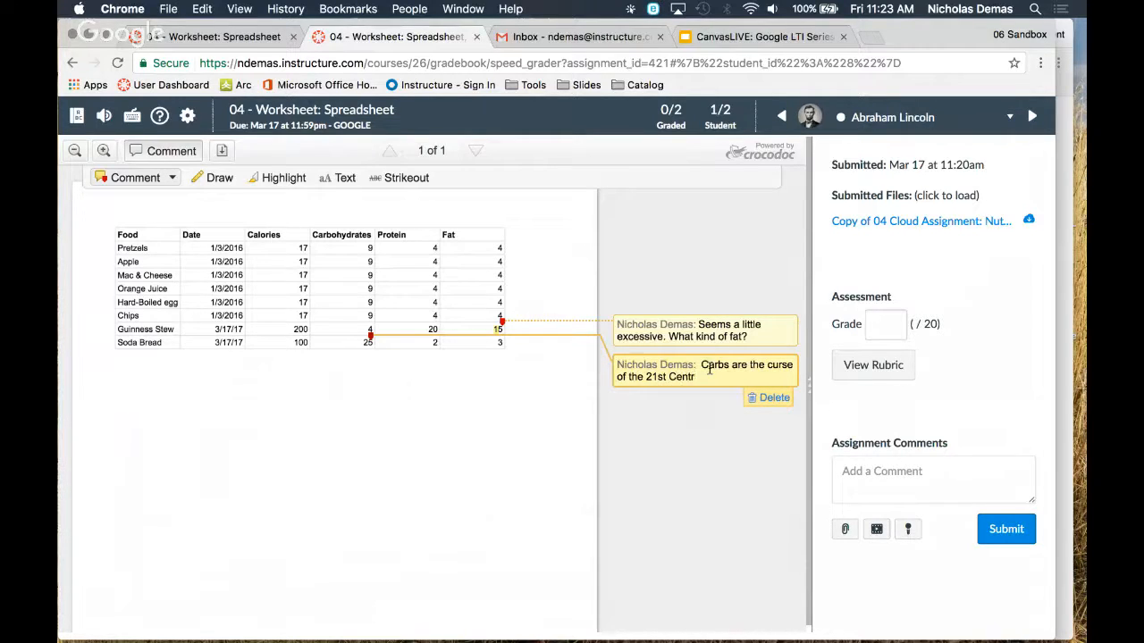
# Open the assignment's rubric, widen the grading area and look through the rubric criteria
pyautogui.click(876, 368)
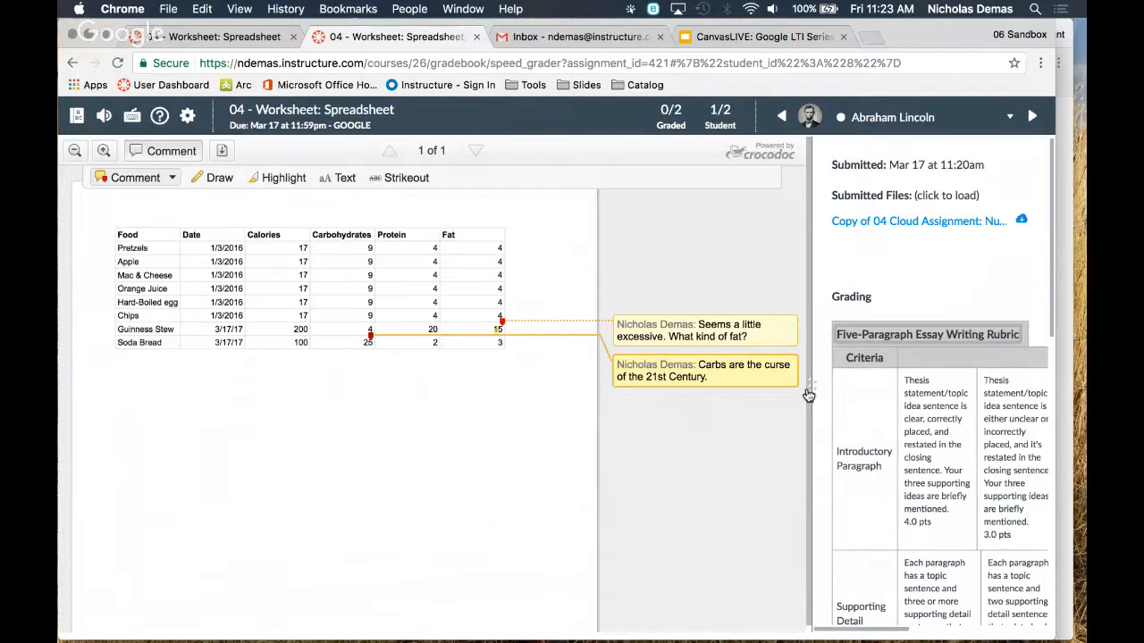
pyautogui.moveTo(809, 395); pyautogui.dragTo(623, 391)
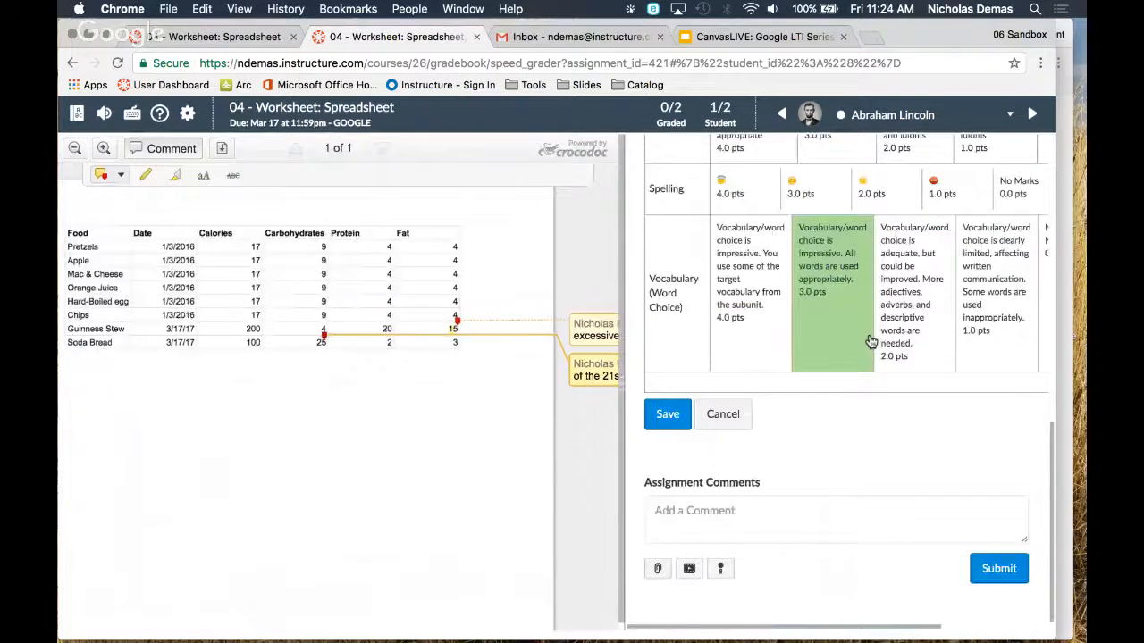
pyautogui.scroll(15, 957, 540)
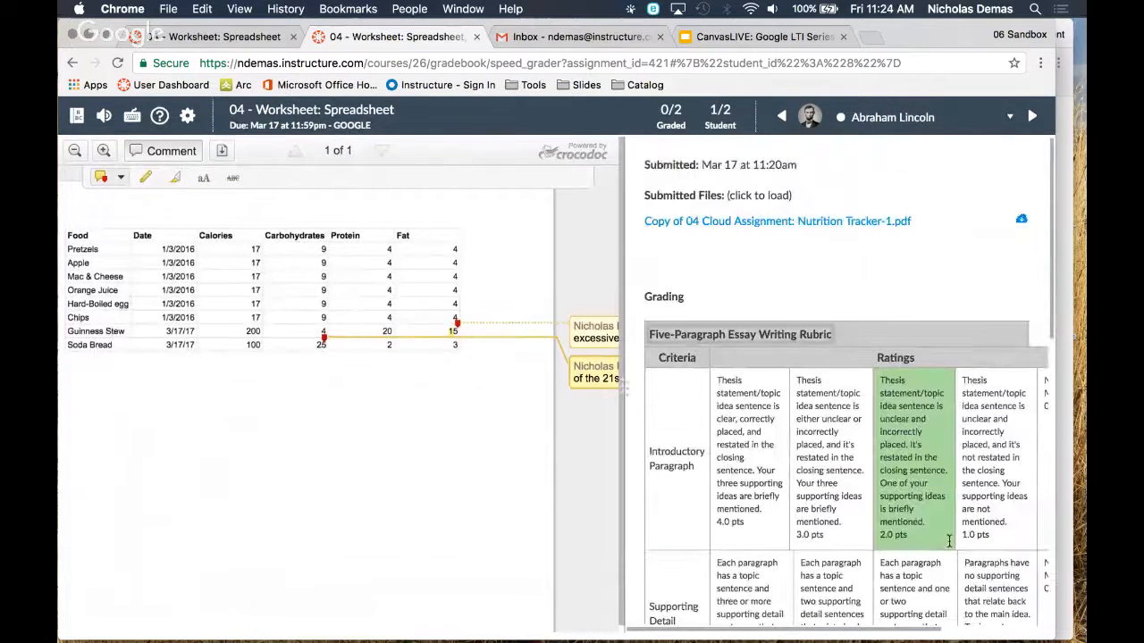
# Close the spreadsheet's SpeedGrader view, go to the 04 - Worksheet: Slides assignment and load its submission in SpeedGrader
pyautogui.click(477, 37)
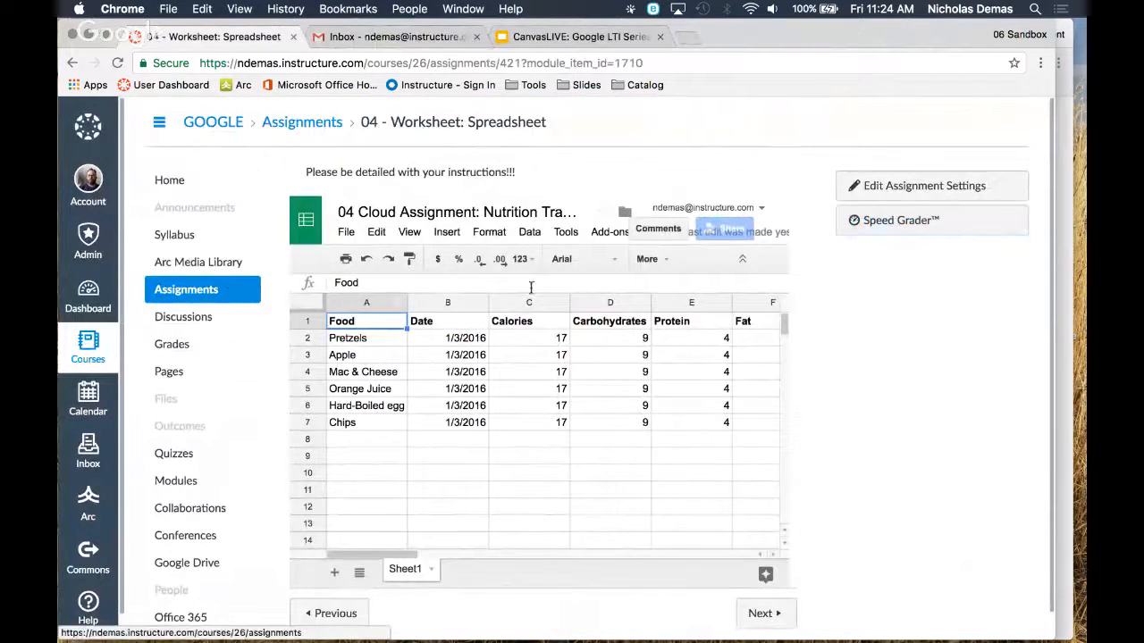
pyautogui.scroll(-2, 873, 327)
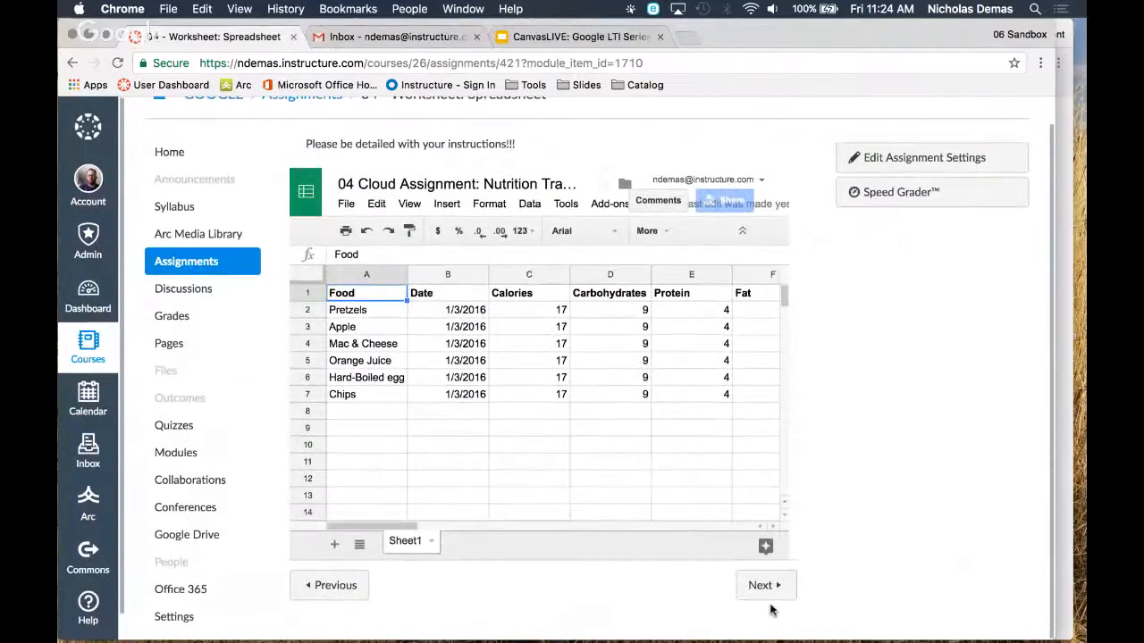
pyautogui.click(767, 593)
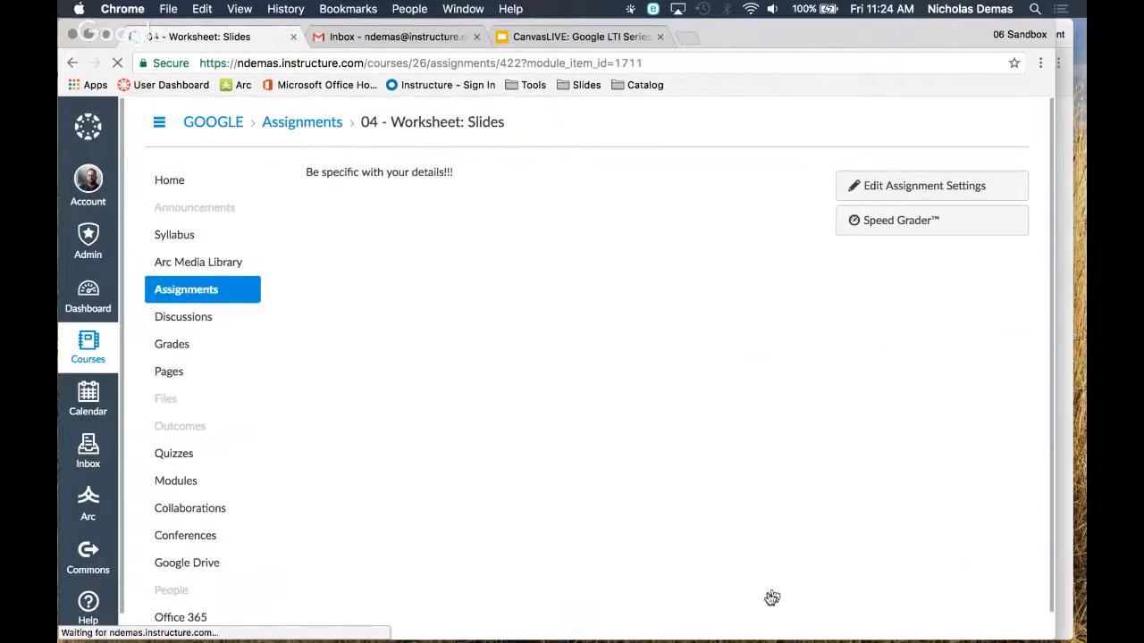
pyautogui.click(886, 228)
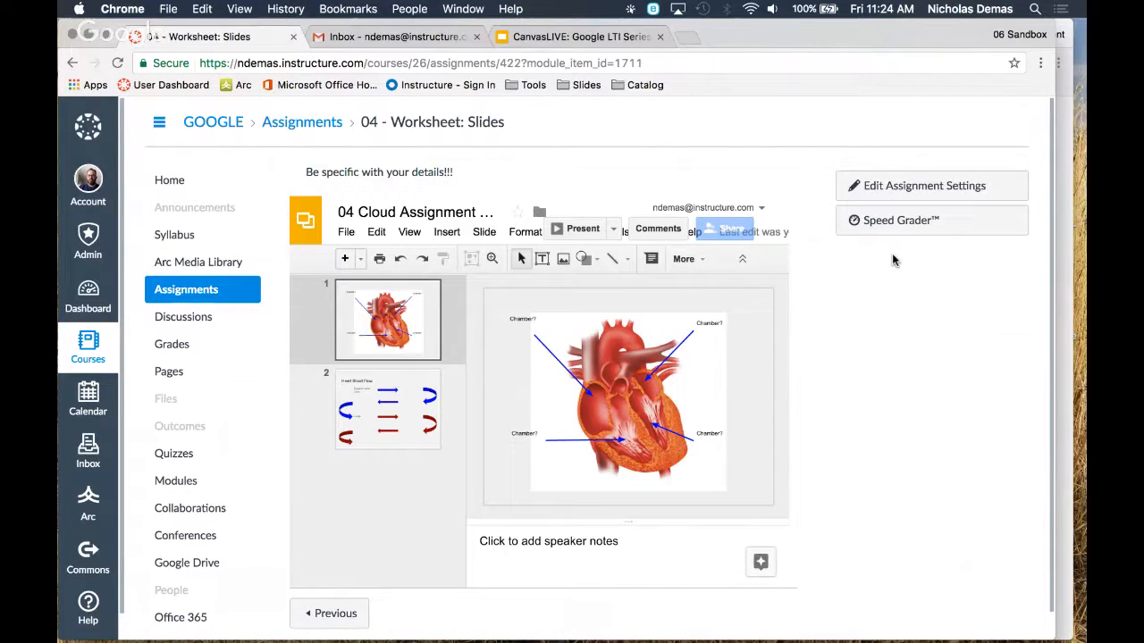
pyautogui.click(884, 224)
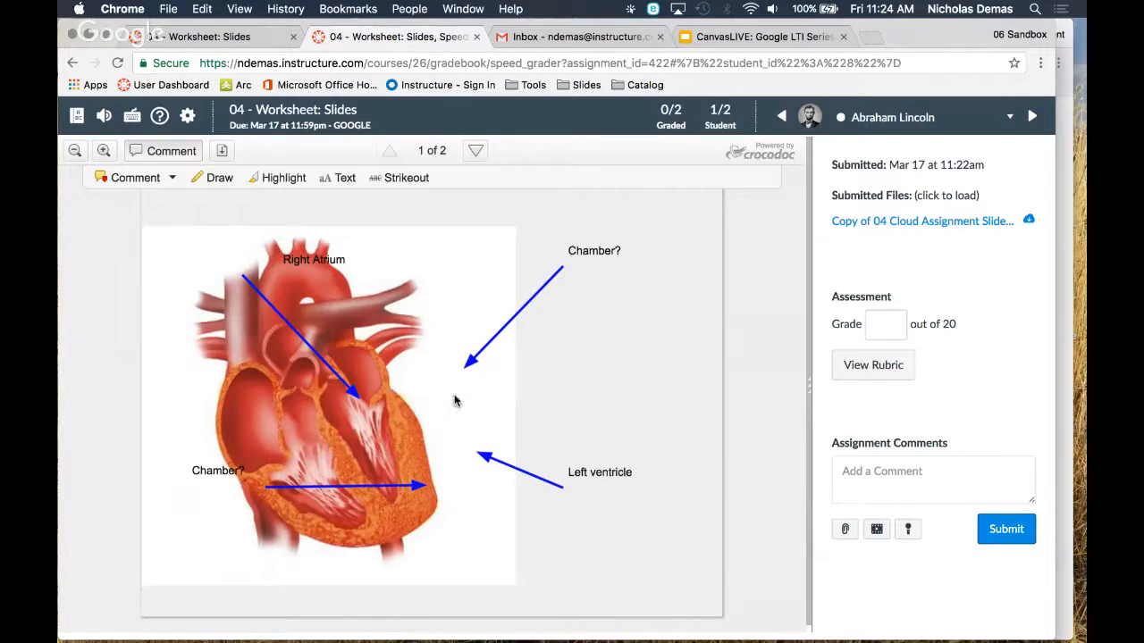
# Review both submitted slides and the Four Question Worksheet Rubric, closing the rubric without saving any ratings
pyautogui.scroll(-2, 576, 377)
pyautogui.scroll(-5, 576, 376)
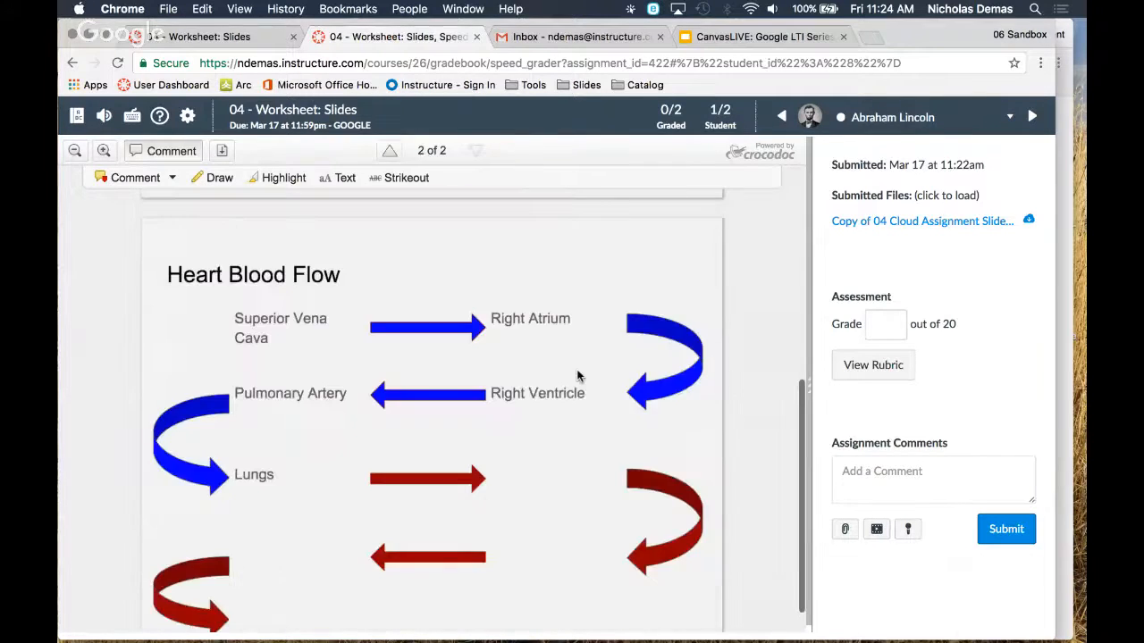
pyautogui.scroll(6, 578, 376)
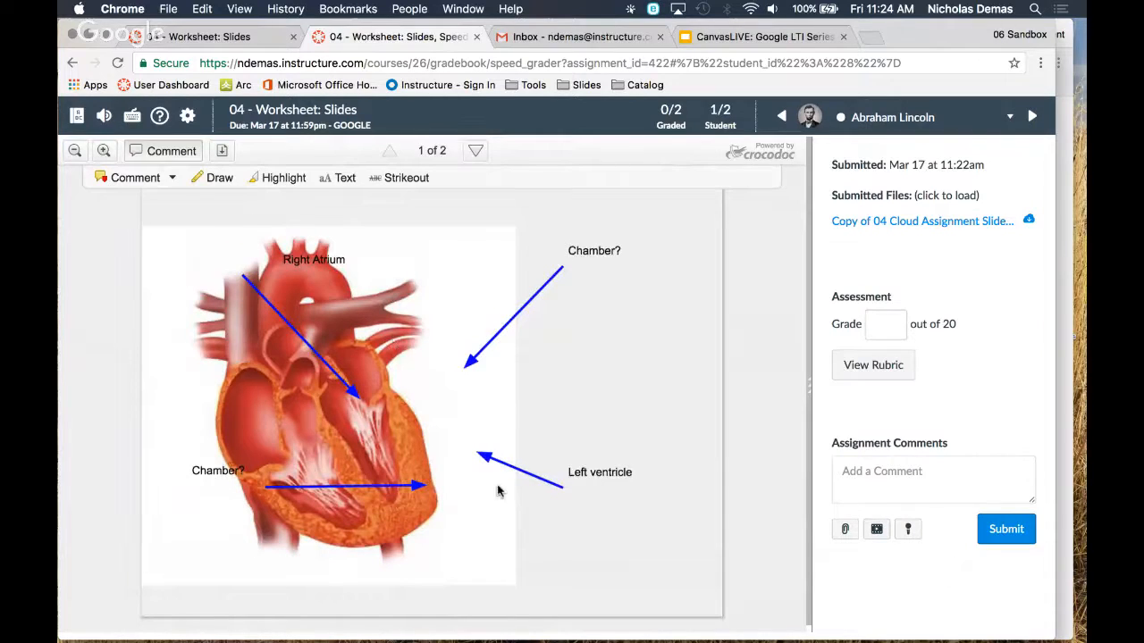
pyautogui.click(876, 367)
pyautogui.scroll(-3, 929, 264)
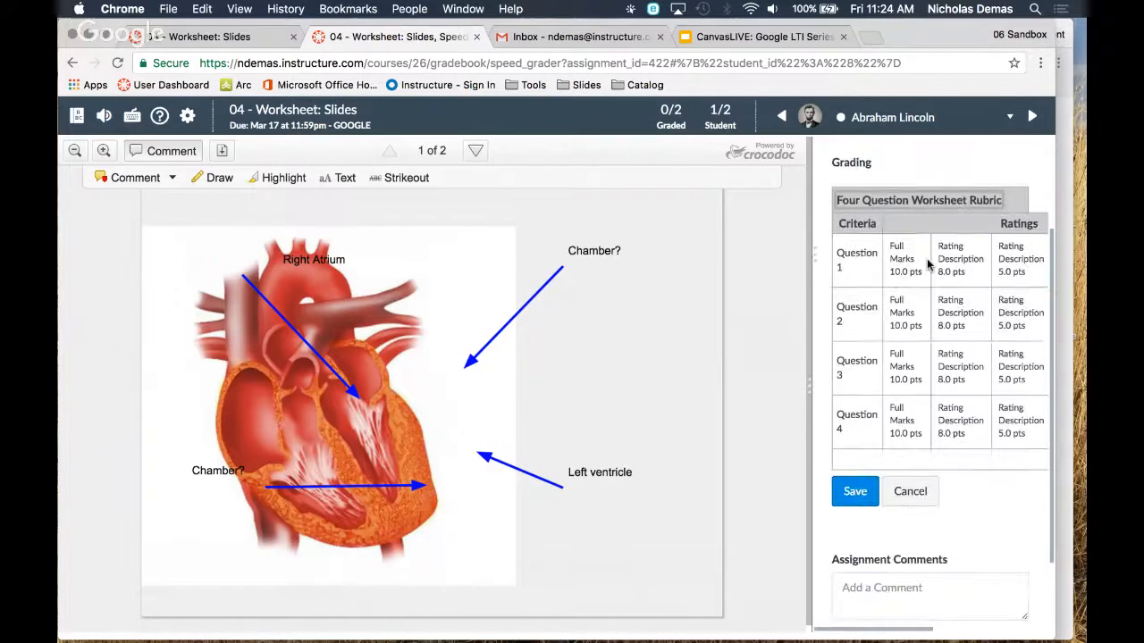
pyautogui.click(909, 491)
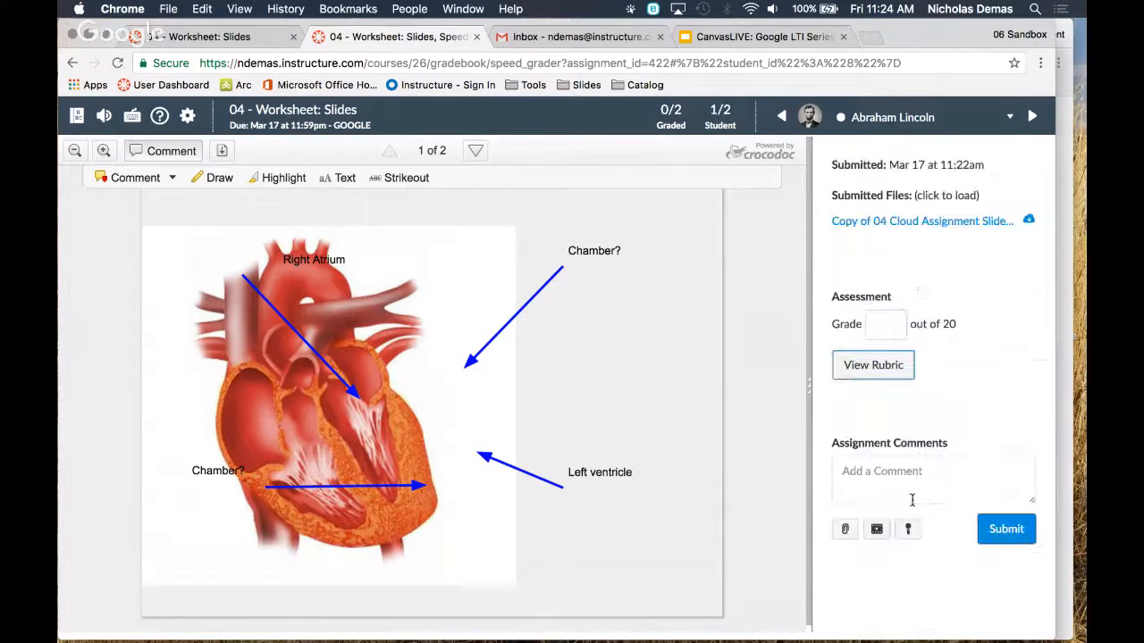
# Draw blue check marks over Superior Vena Cava and Right Atrium on the Heart Blood Flow slide
pyautogui.click(876, 323)
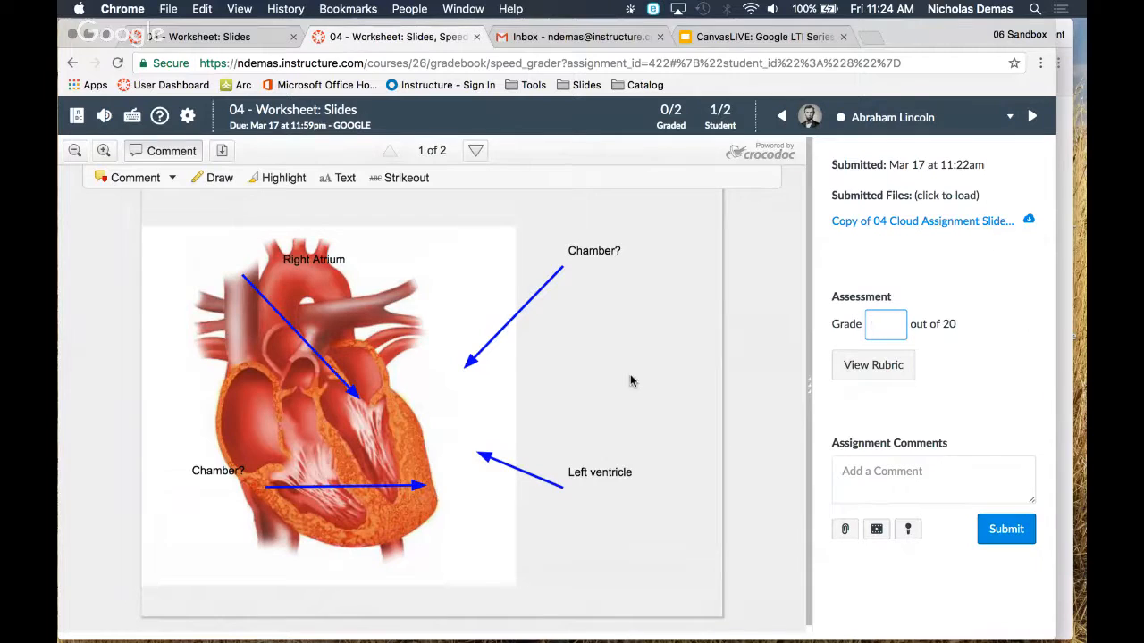
pyautogui.scroll(-10, 630, 381)
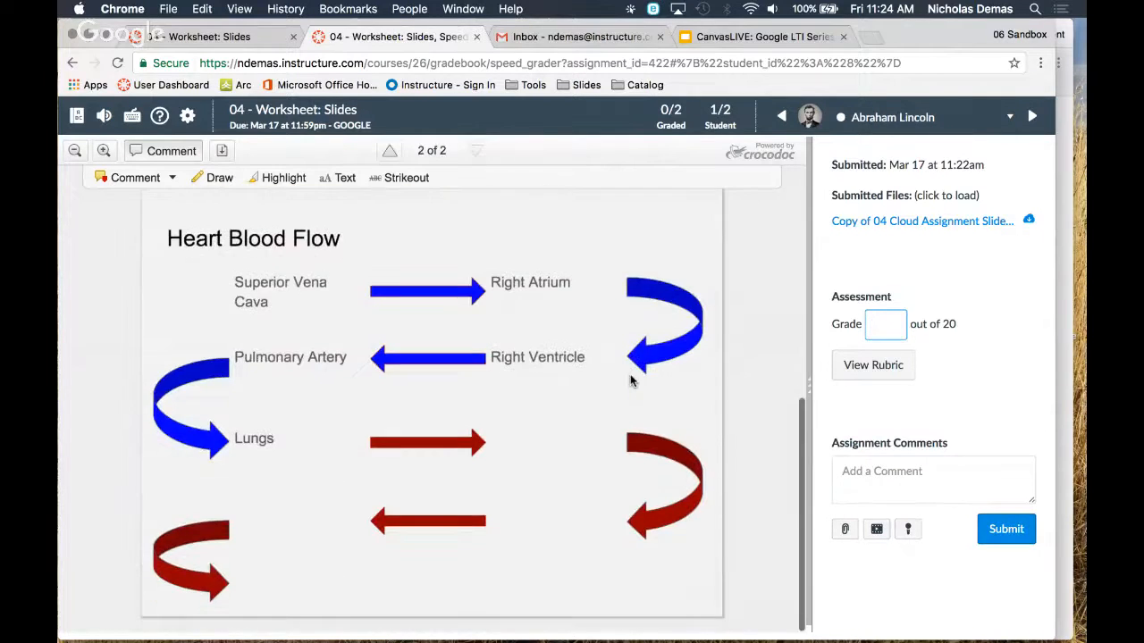
pyautogui.press('F1')
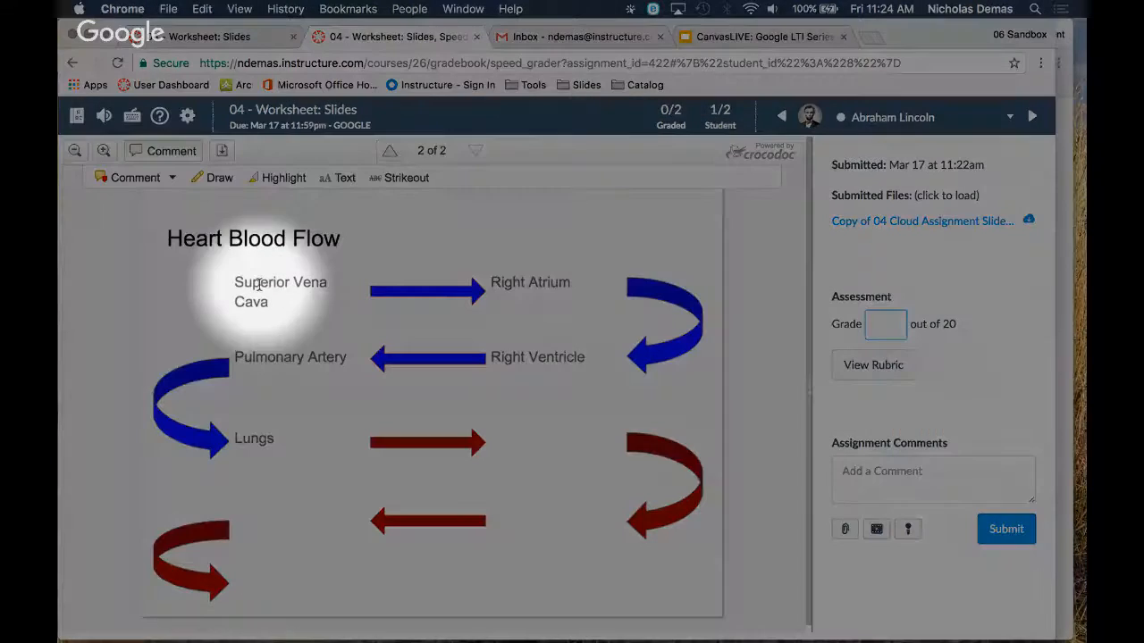
pyautogui.press('F1')
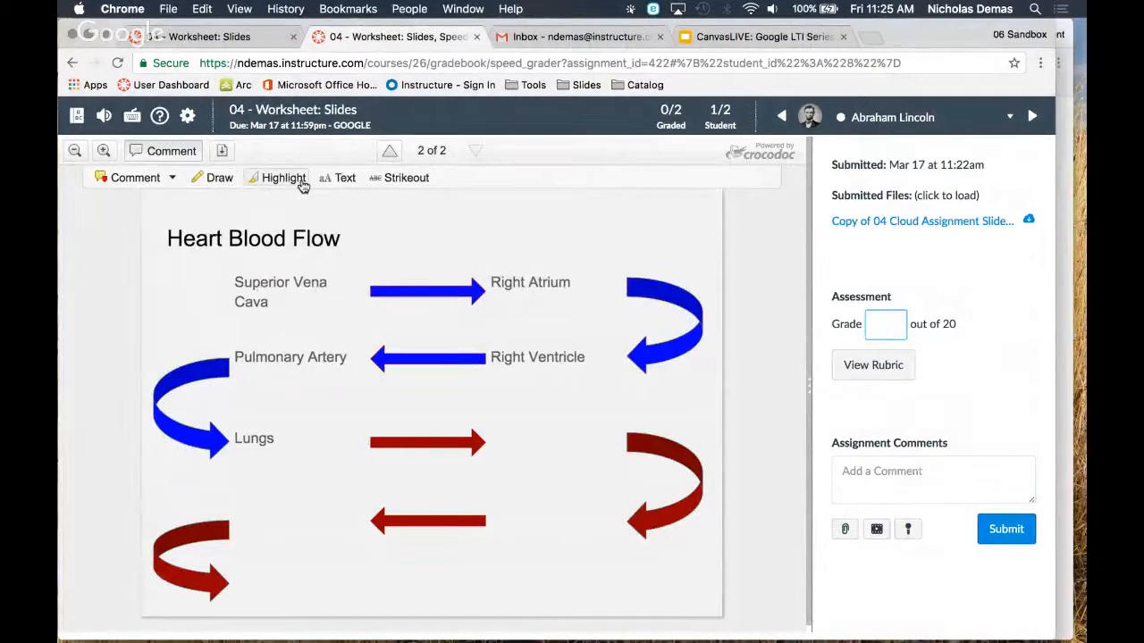
pyautogui.click(217, 180)
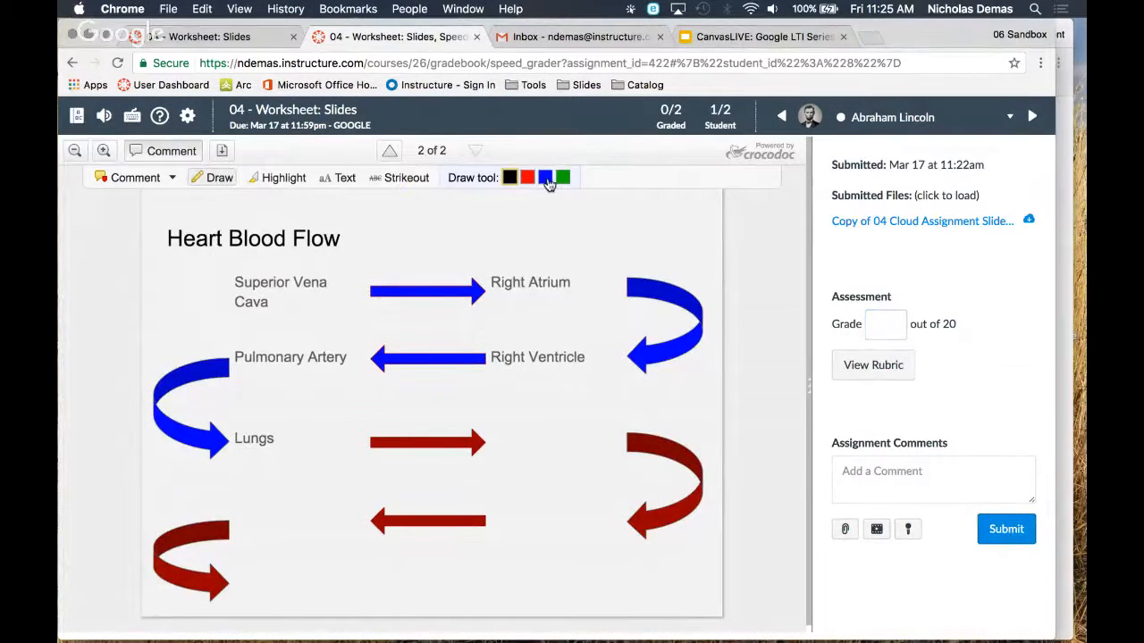
pyautogui.click(544, 178)
pyautogui.moveTo(288, 295); pyautogui.dragTo(336, 261)
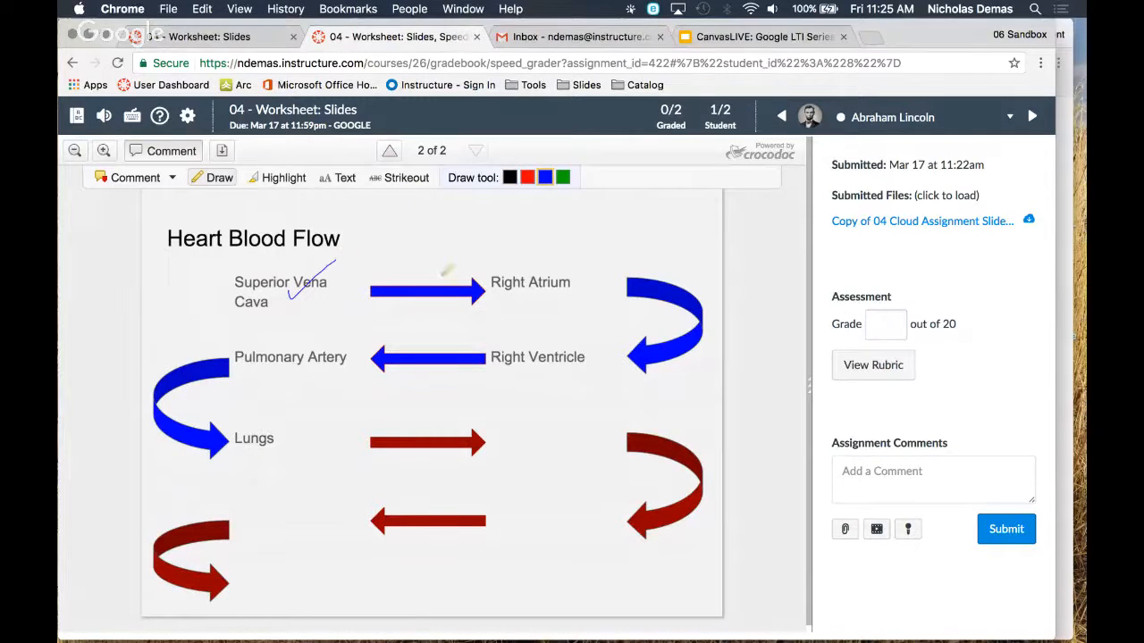
pyautogui.moveTo(520, 280); pyautogui.dragTo(551, 257)
# Change the drawing colour to green and draw check marks over Pulmonary Artery, Right Ventricle and Lungs
pyautogui.click(562, 177)
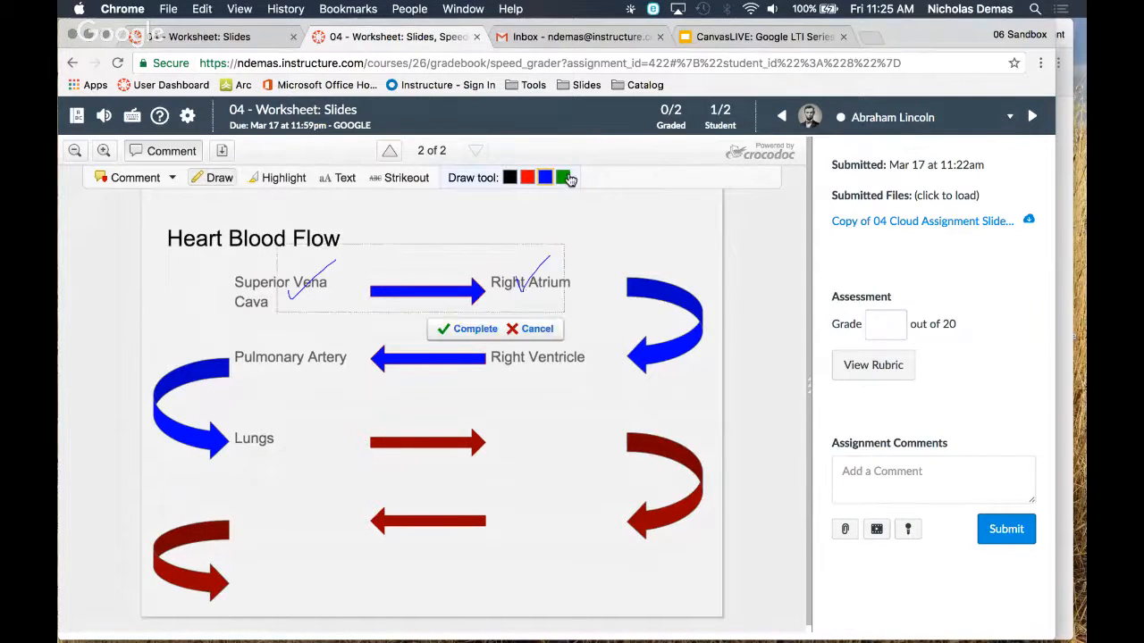
pyautogui.moveTo(280, 362); pyautogui.dragTo(323, 324)
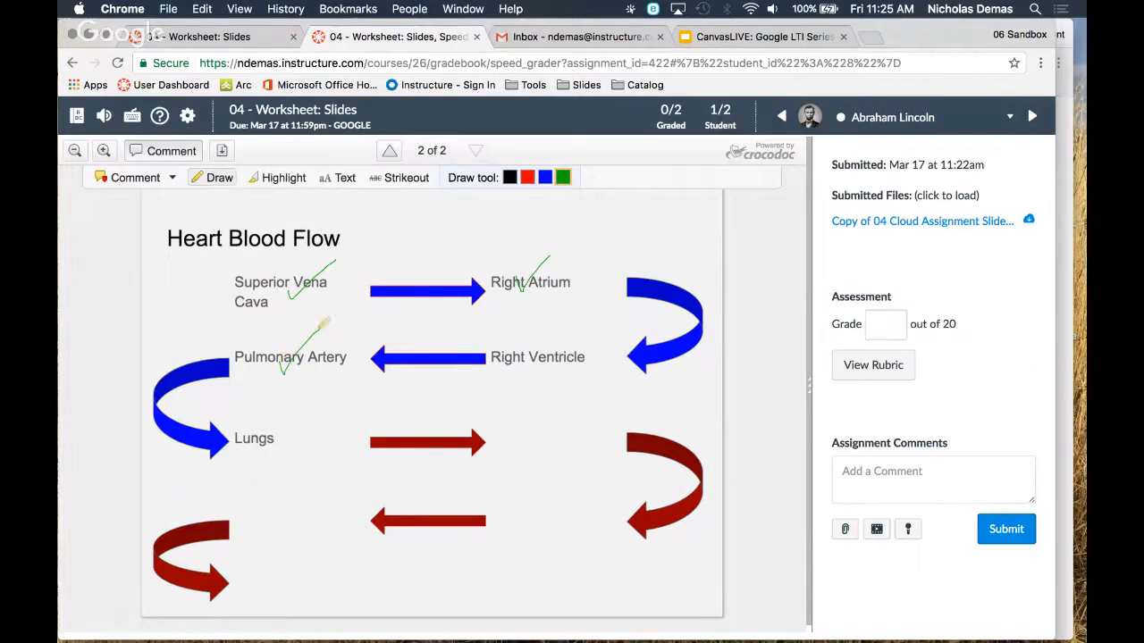
pyautogui.moveTo(540, 350); pyautogui.dragTo(586, 316)
pyautogui.moveTo(238, 438); pyautogui.dragTo(298, 399)
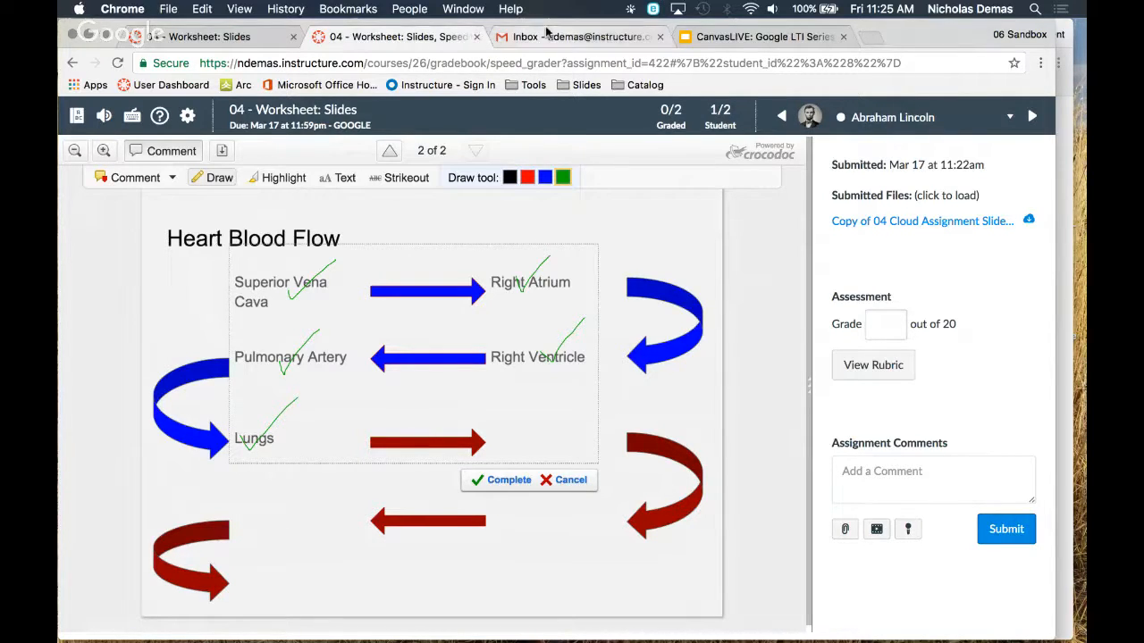
# Return to the CanvasLIVE: Google LTI Series presentation and advance to the Google LTI Tips slide
pyautogui.click(249, 38)
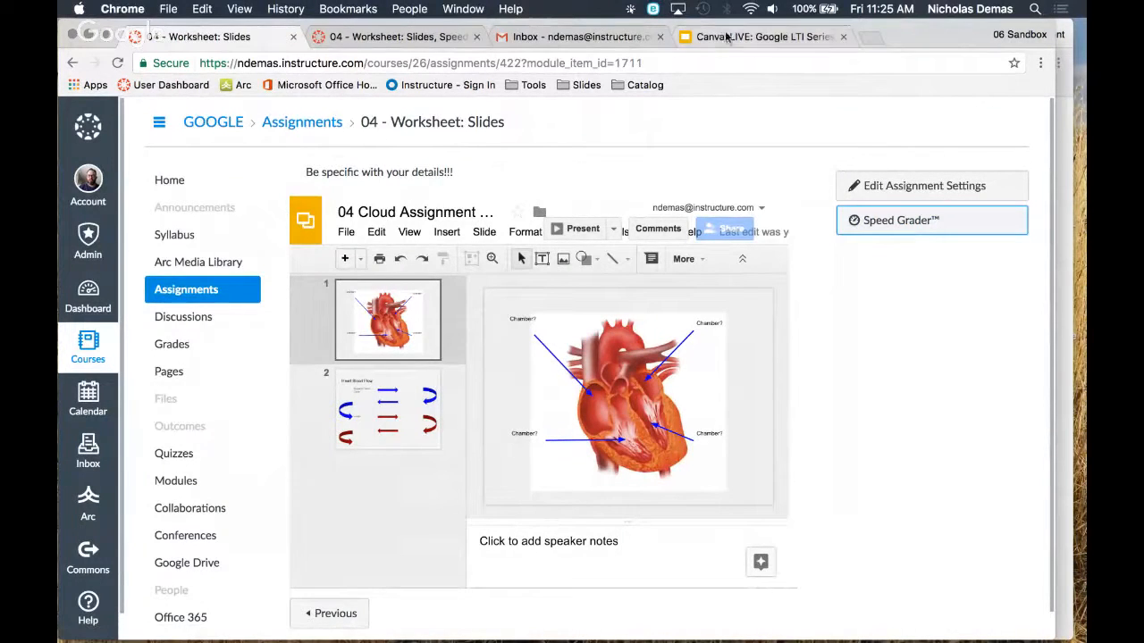
pyautogui.click(729, 43)
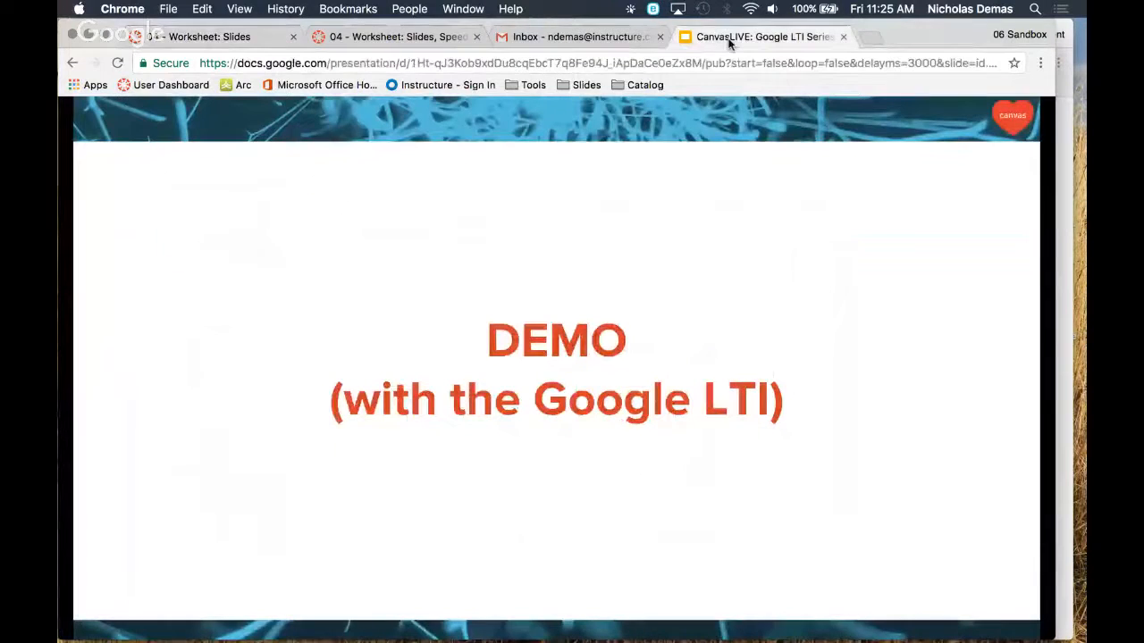
pyautogui.click(457, 321)
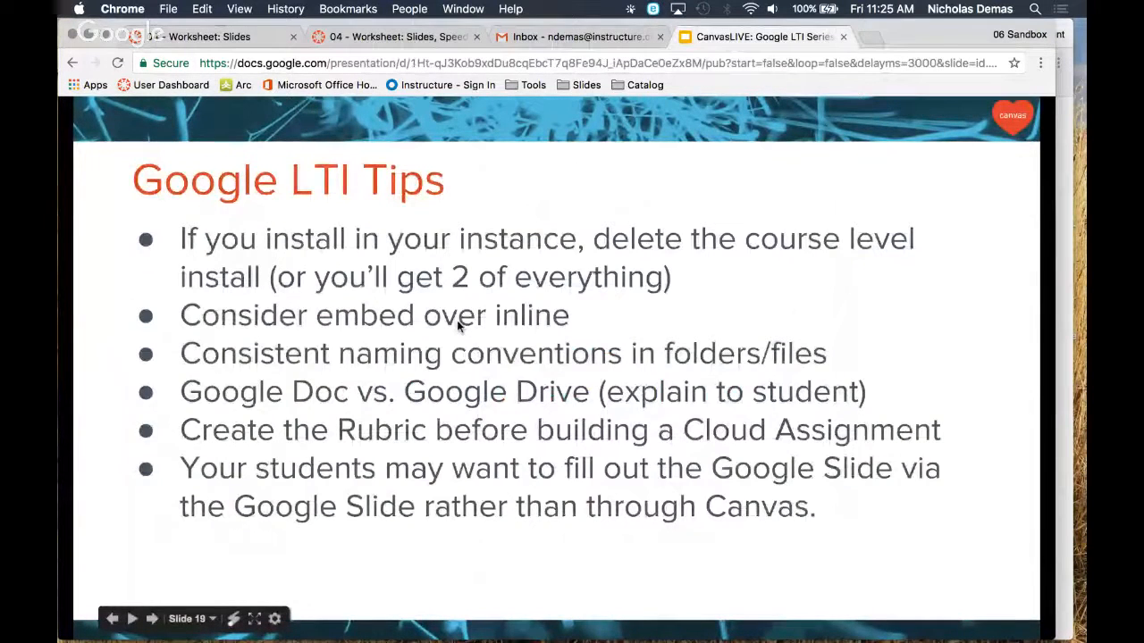